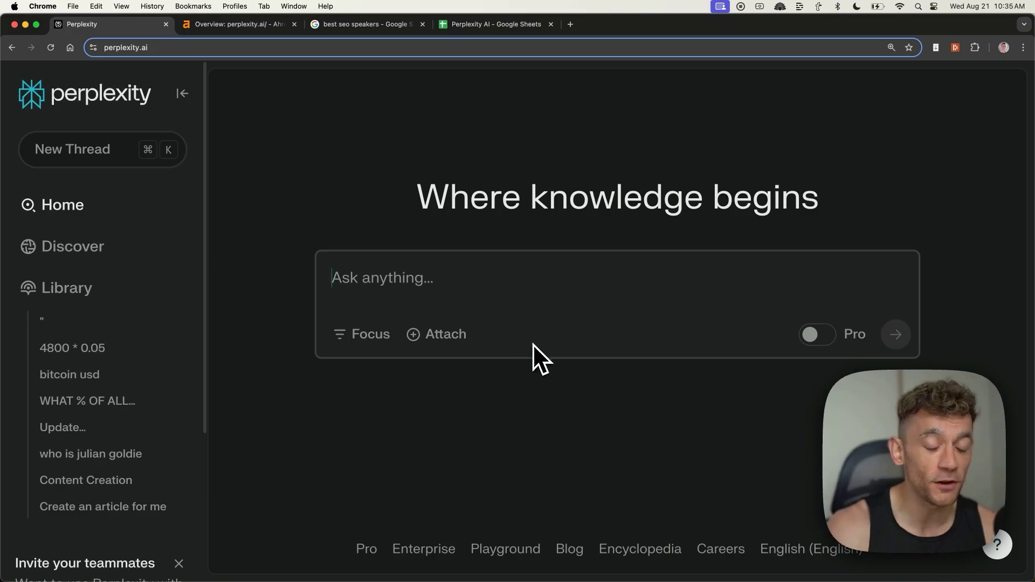
Look through the open reference pages: the perplexity.ai traffic overview, the "best seo speakers" search results and the Perplexity AI spreadsheet
{"action": "left_click", "coordinate": [195, 27]}
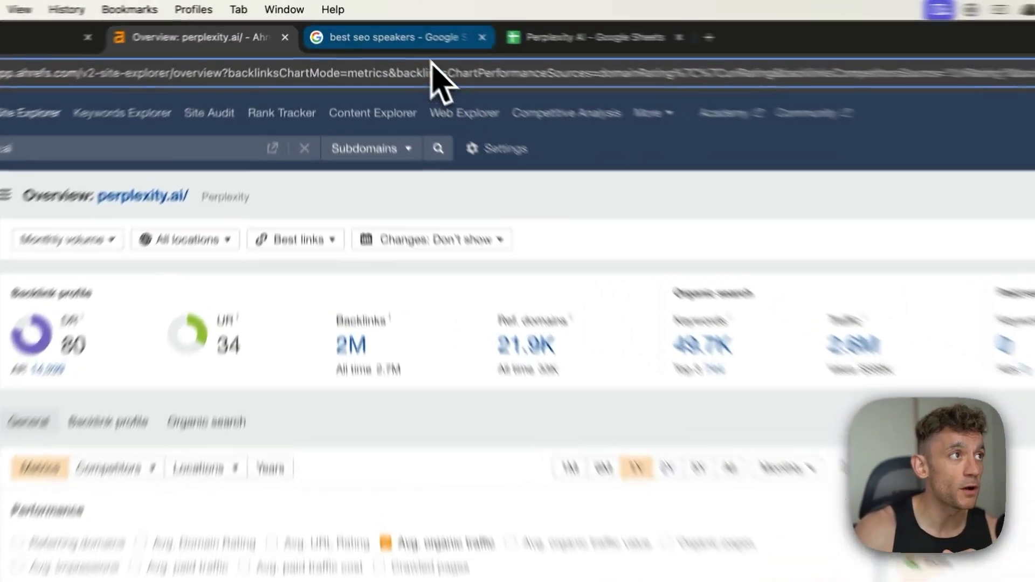
{"action": "left_click", "coordinate": [420, 38]}
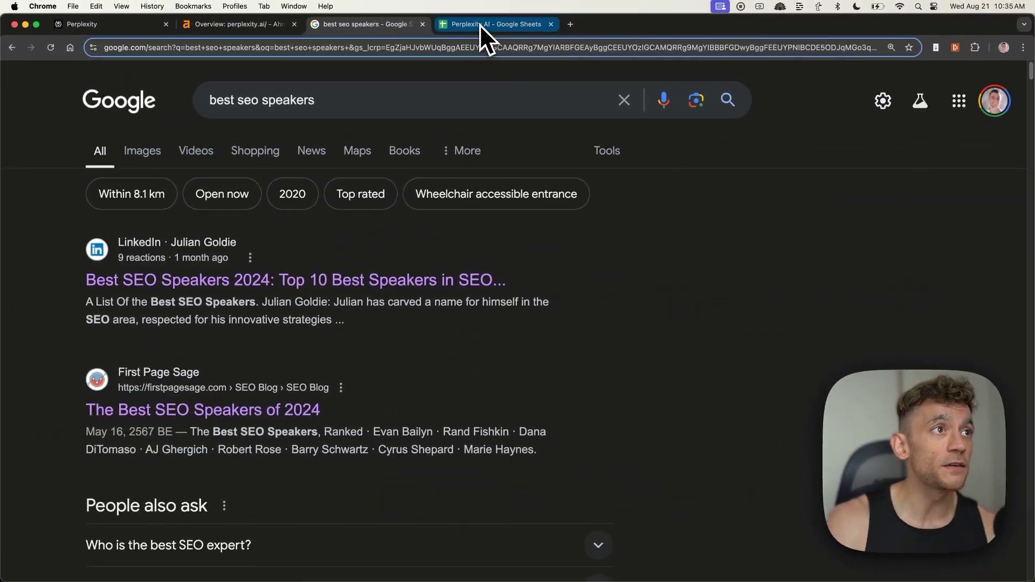
{"action": "left_click", "coordinate": [480, 24]}
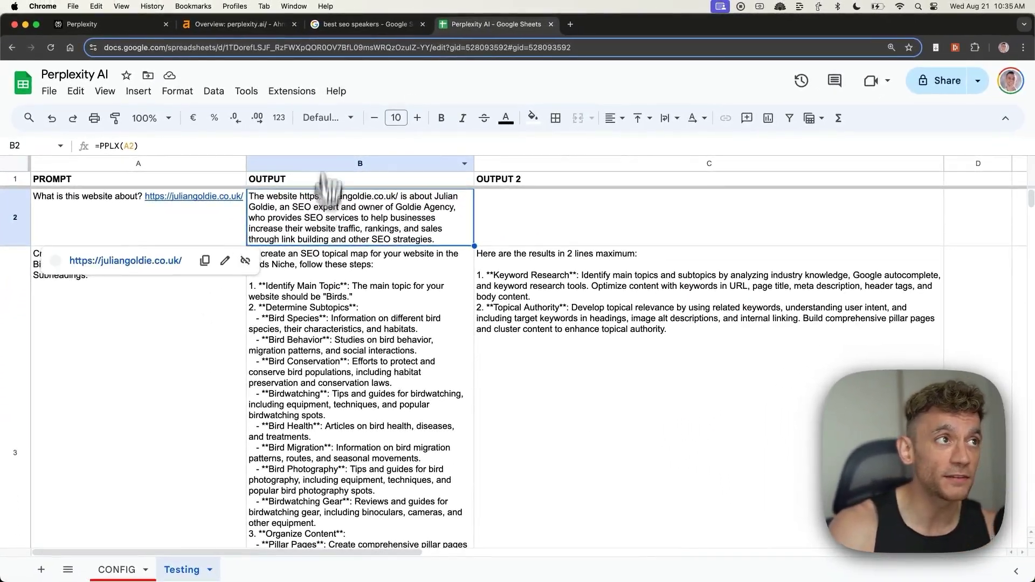
{"action": "left_click", "coordinate": [341, 26]}
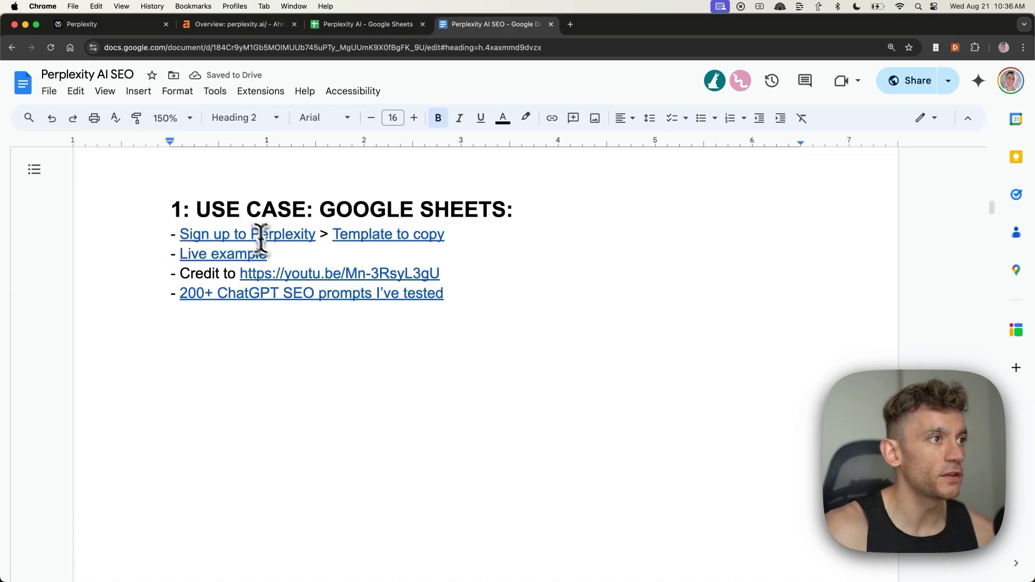
Go to Perplexity from the sign-up link in the document and copy the existing API key from its API settings
{"action": "left_click", "coordinate": [261, 234]}
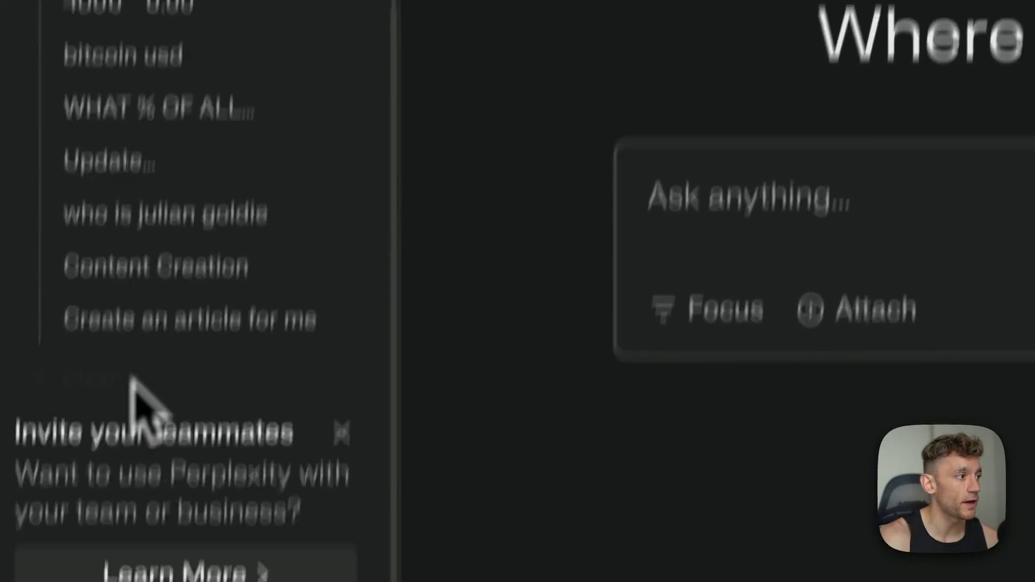
{"action": "left_click", "coordinate": [364, 434]}
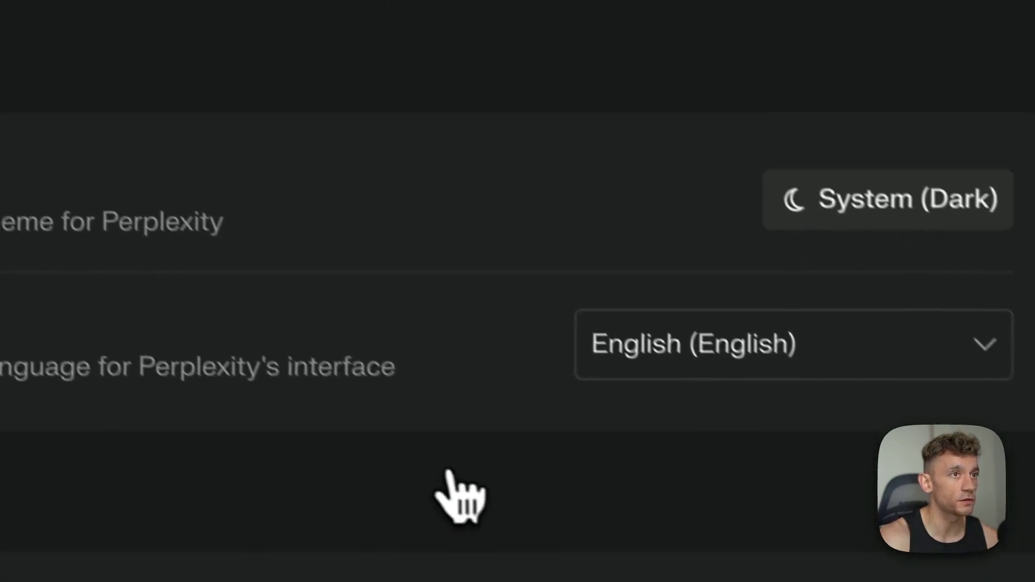
{"action": "left_click", "coordinate": [641, 81]}
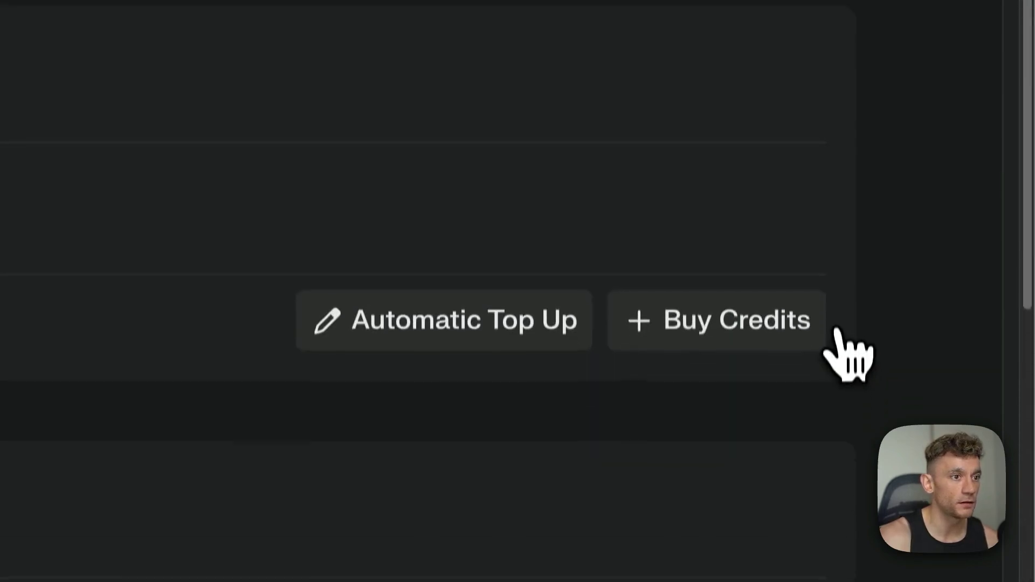
{"action": "left_click", "coordinate": [736, 461]}
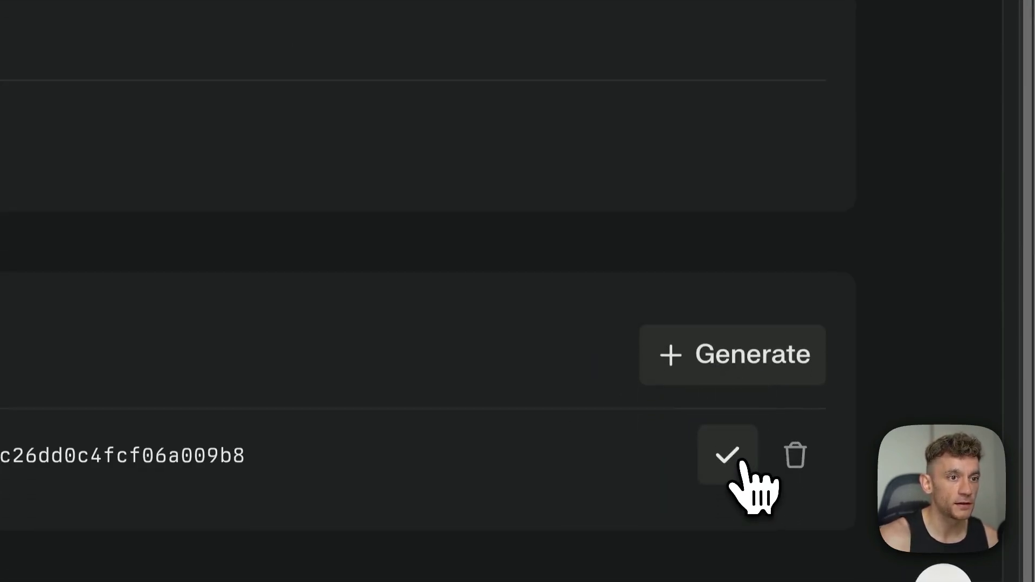
Make a personal copy of the Perplexity AI TEMPLATE spreadsheet linked in the Perplexity AI SEO document
{"action": "left_click", "coordinate": [736, 31]}
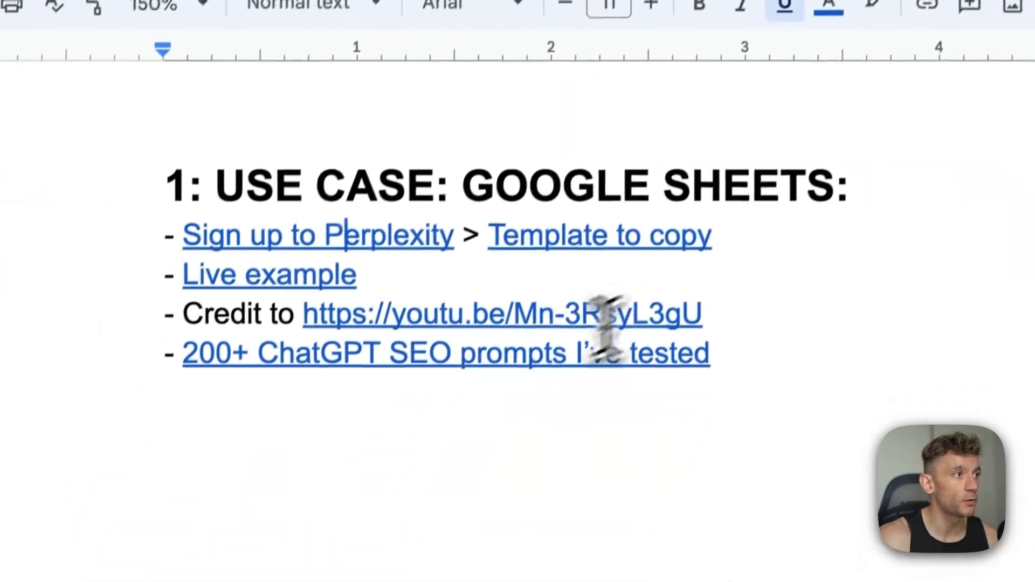
{"action": "left_click", "coordinate": [621, 234]}
{"action": "left_click", "coordinate": [639, 279]}
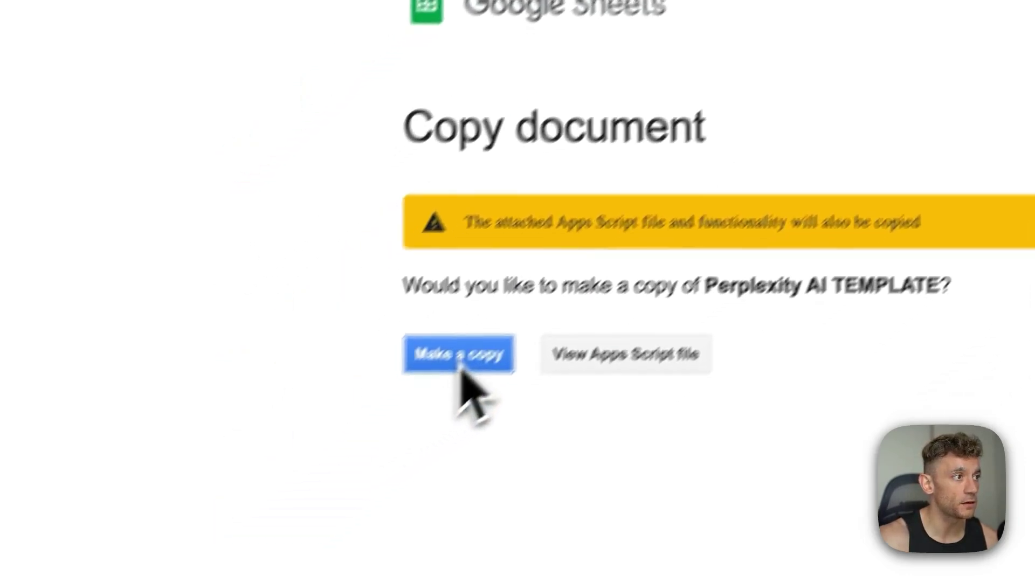
{"action": "left_click", "coordinate": [524, 305]}
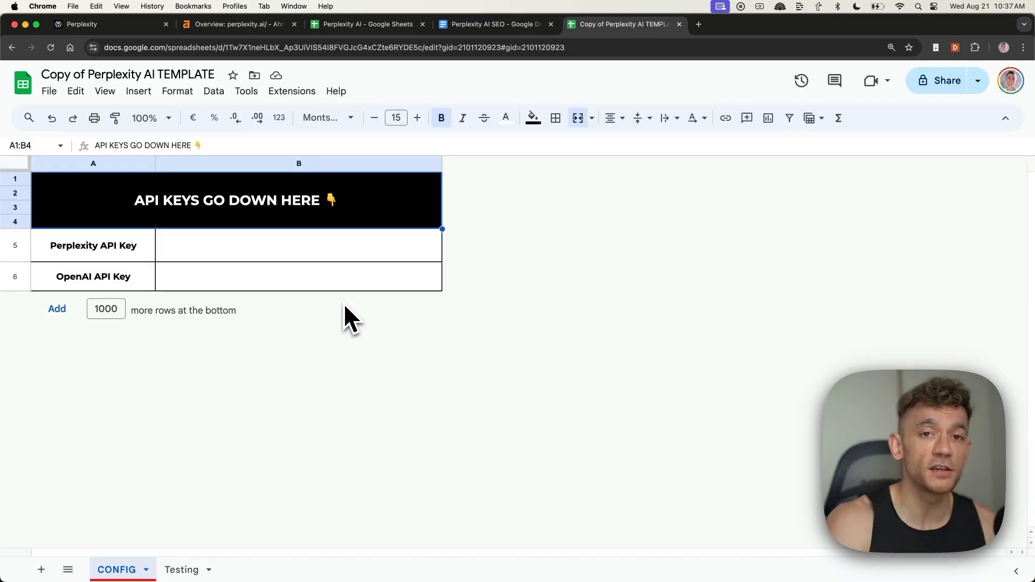
Paste the copied API key beside Perplexity API Key in the CONFIG sheet
{"action": "left_click", "coordinate": [184, 258]}
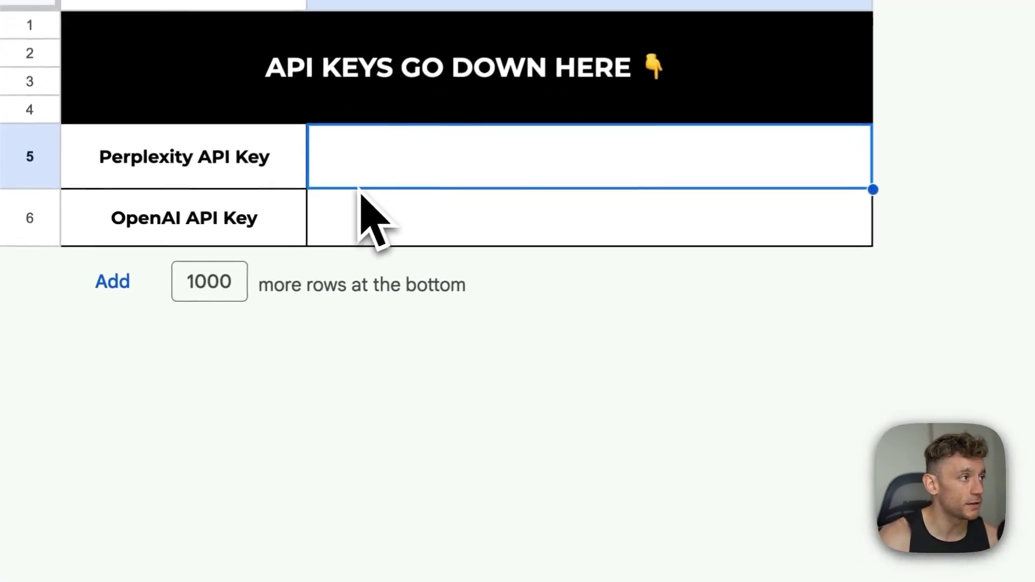
{"action": "left_click", "coordinate": [261, 229]}
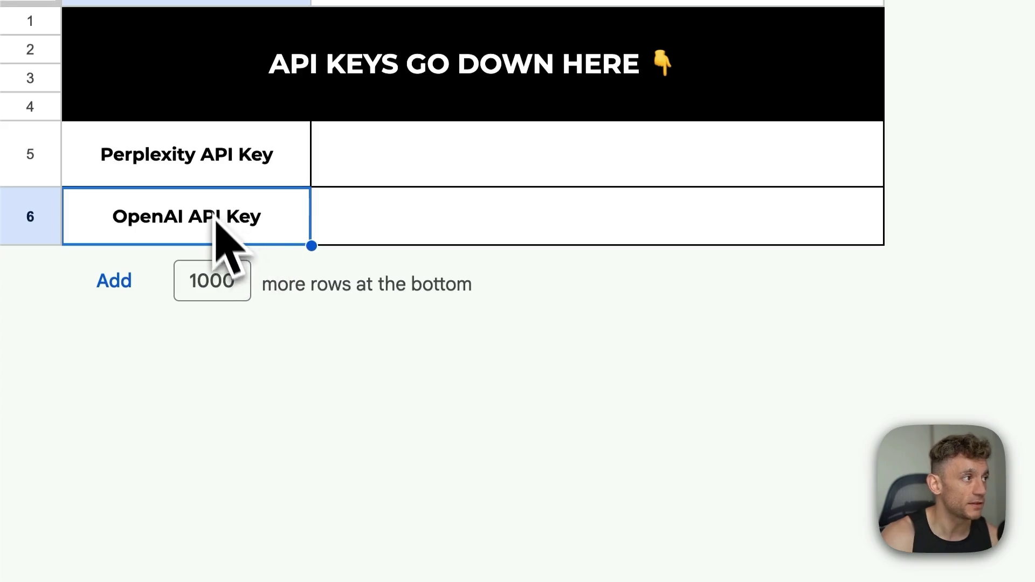
{"action": "left_click", "coordinate": [423, 127]}
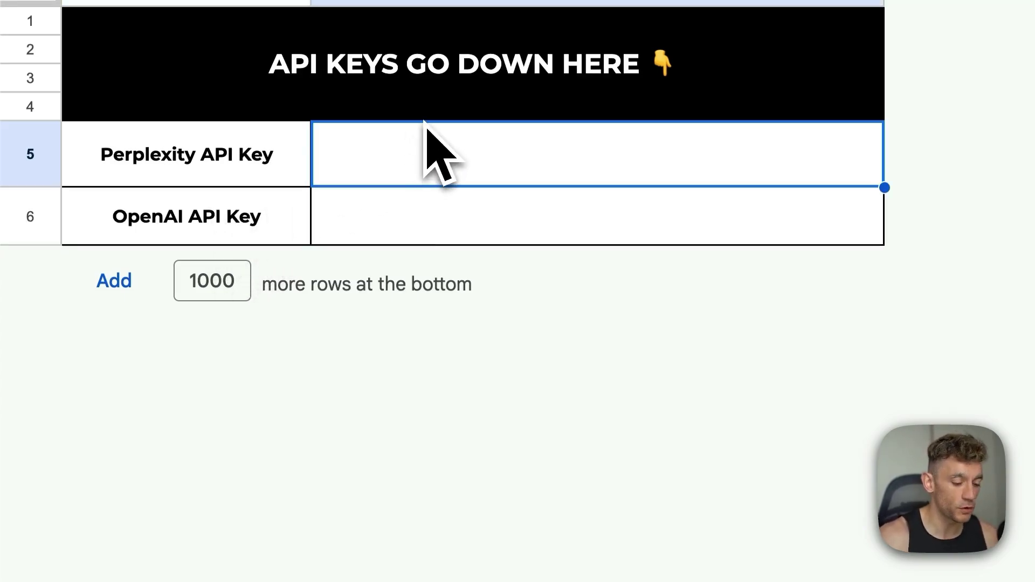
{"action": "key", "text": "ctrl+v"}
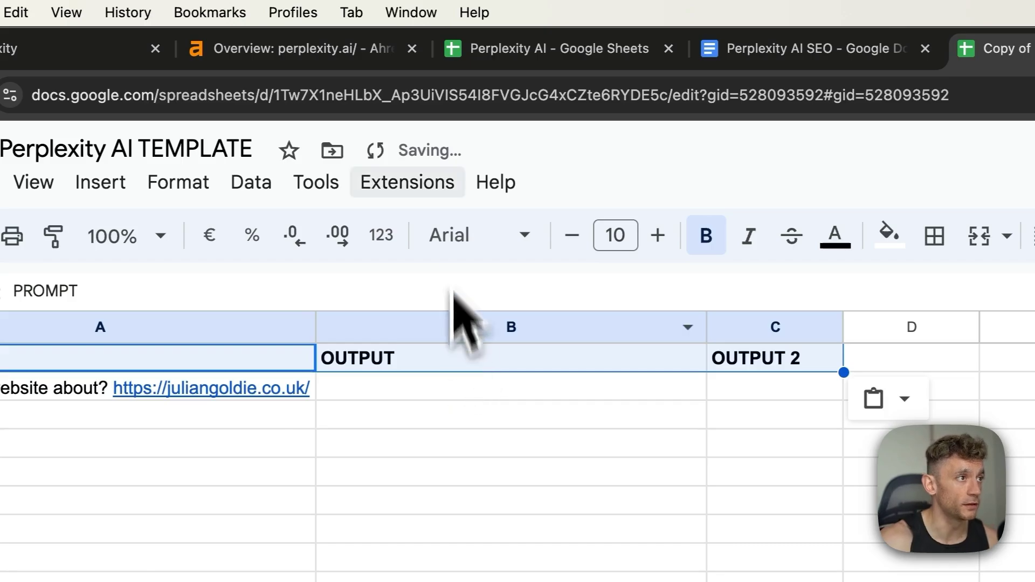
Switch to the Testing sheet and examine its column headers and the example website prompt in A2
{"action": "left_click", "coordinate": [526, 501]}
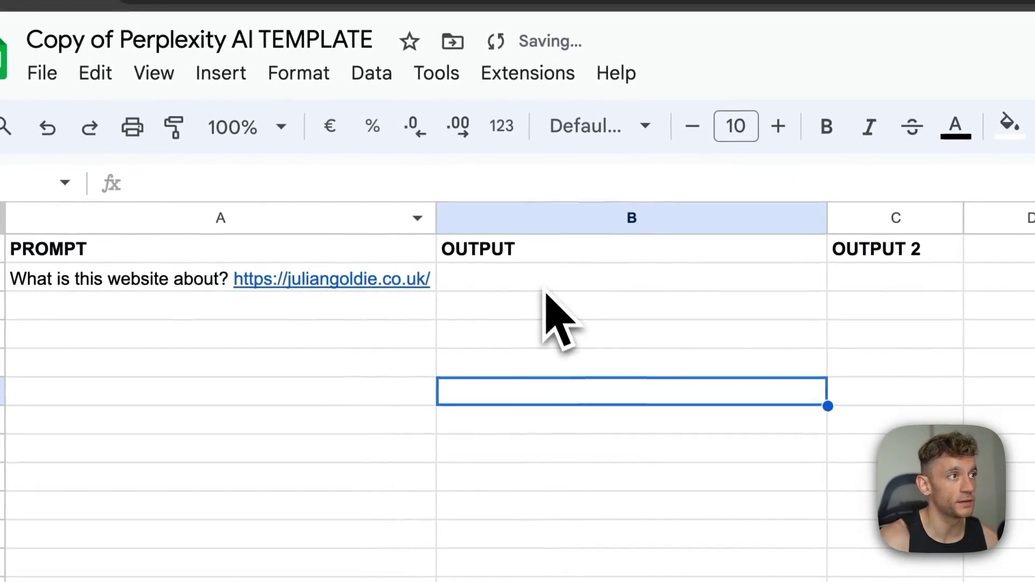
{"action": "left_click", "coordinate": [557, 261]}
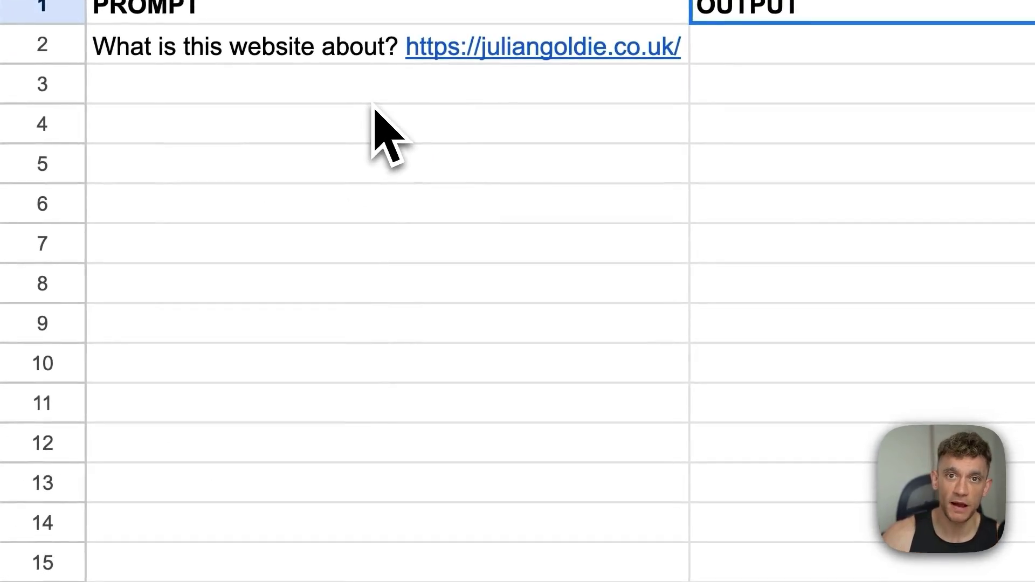
{"action": "left_click", "coordinate": [358, 554]}
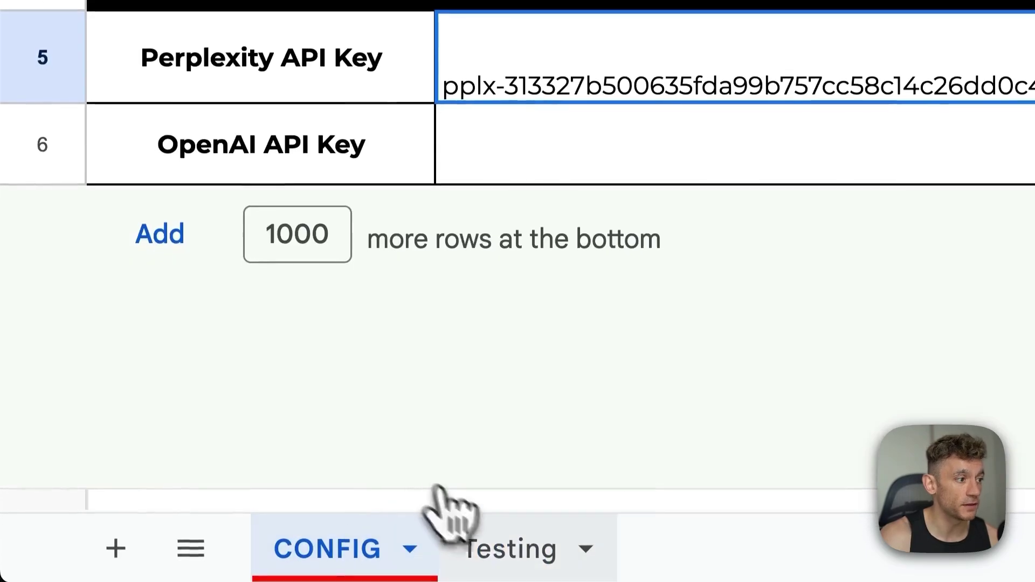
{"action": "left_click", "coordinate": [490, 564]}
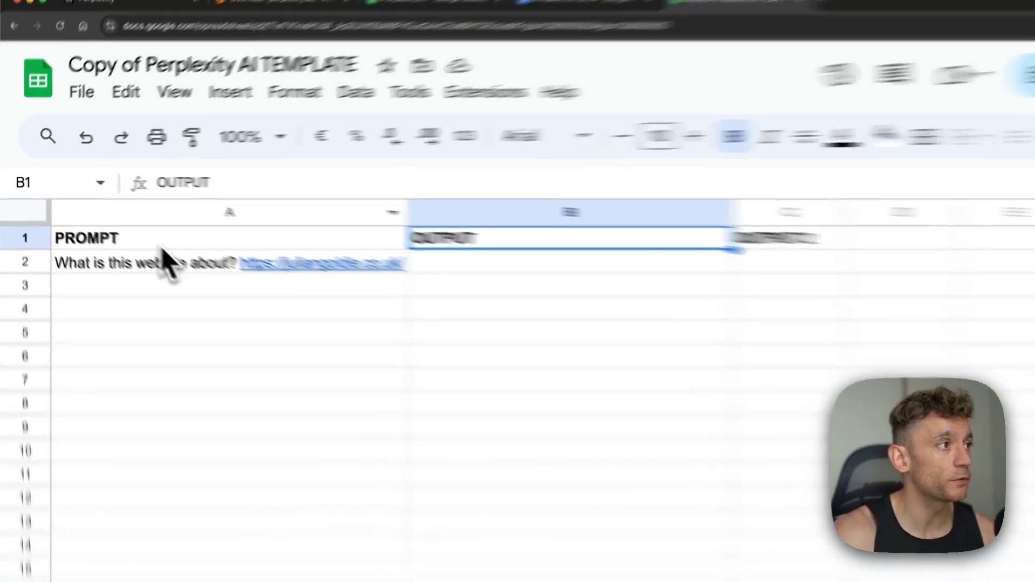
{"action": "left_click", "coordinate": [144, 249]}
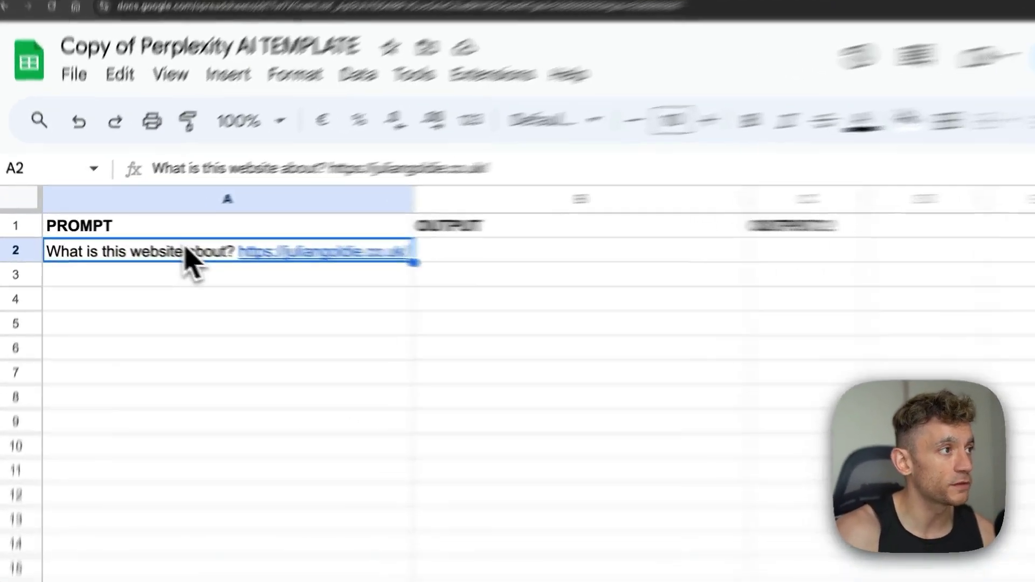
{"action": "left_click", "coordinate": [160, 246]}
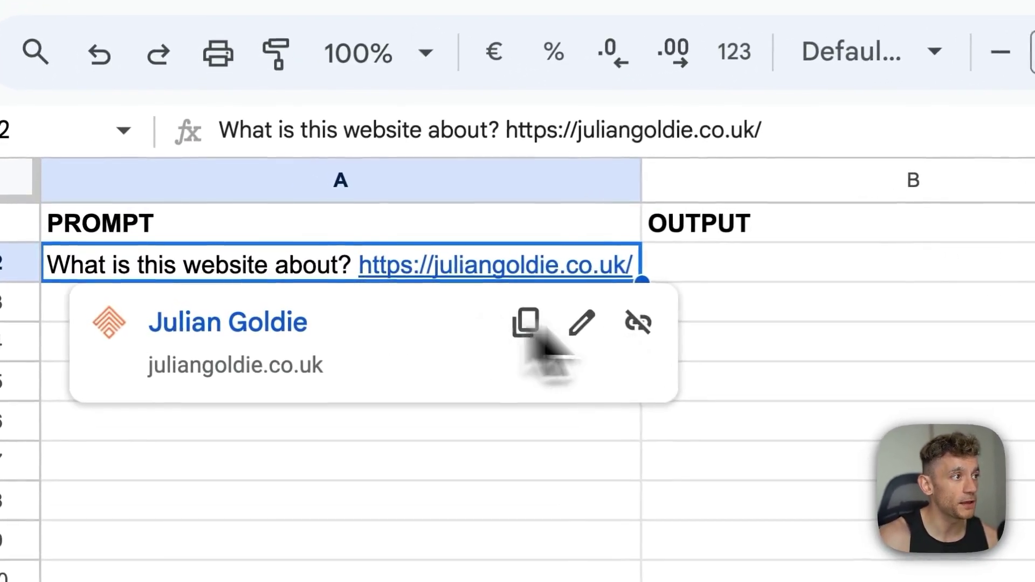
Enter the formula =PPLX(A2) in cell B2, removing the stray pasted text, so Perplexity answers the prompt in A2
{"action": "left_click", "coordinate": [722, 267]}
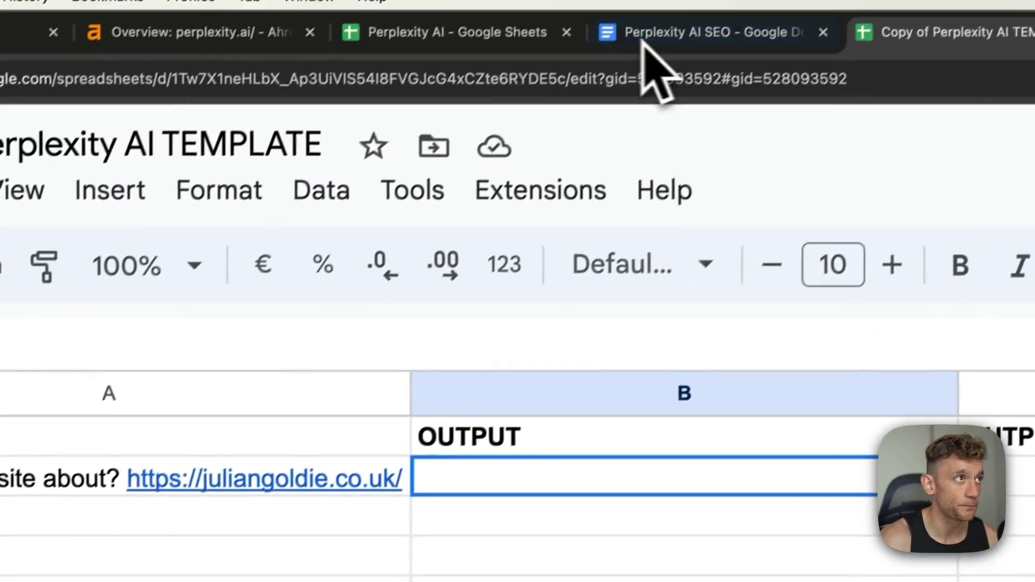
{"action": "double_click", "coordinate": [503, 479]}
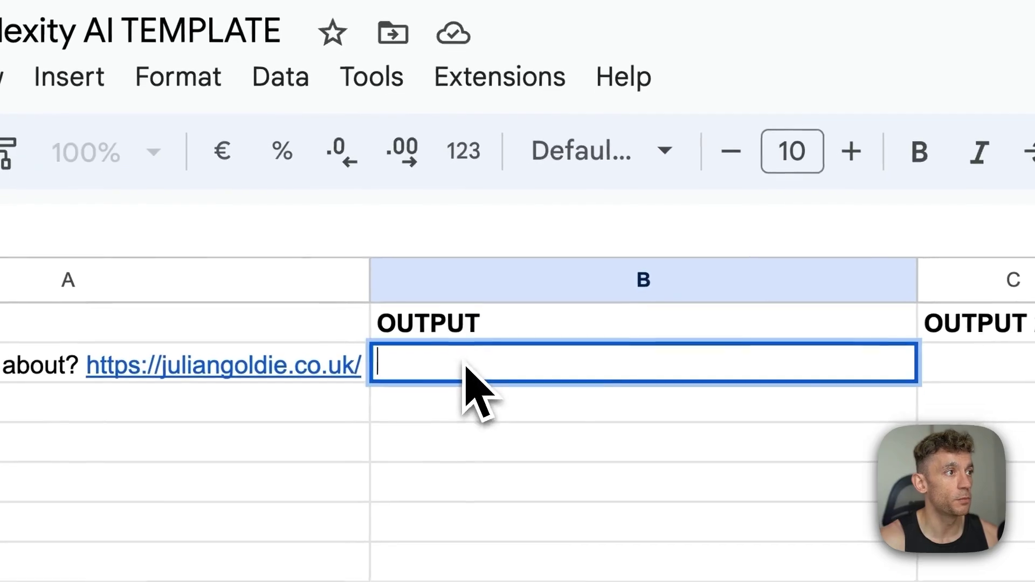
{"action": "key", "text": "super+v"}
{"action": "type", "text": "=PPLX"}
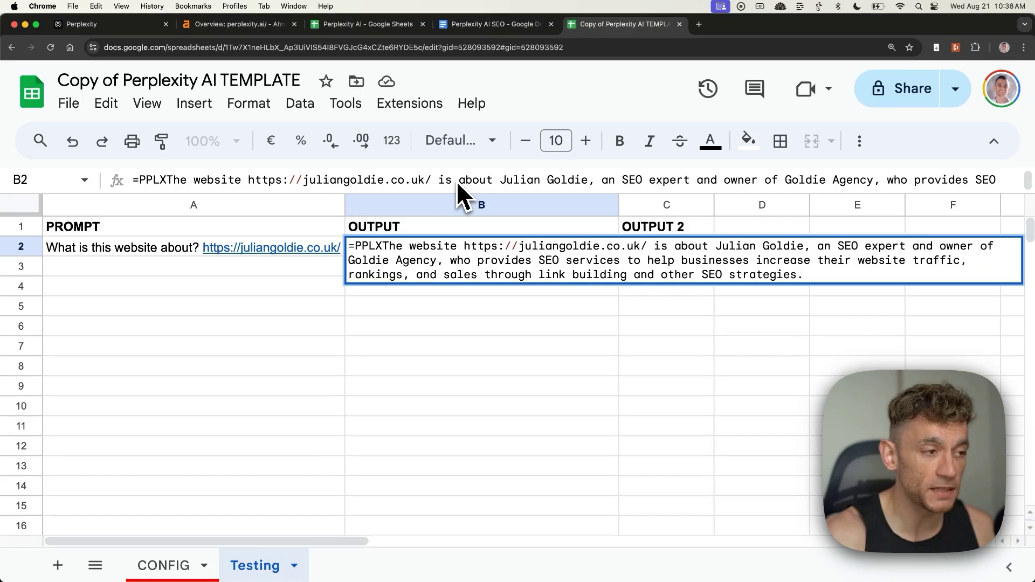
{"action": "type", "text": "("}
{"action": "key", "text": "super+shift+Down"}
{"action": "key", "text": "Delete"}
{"action": "left_click", "coordinate": [165, 249]}
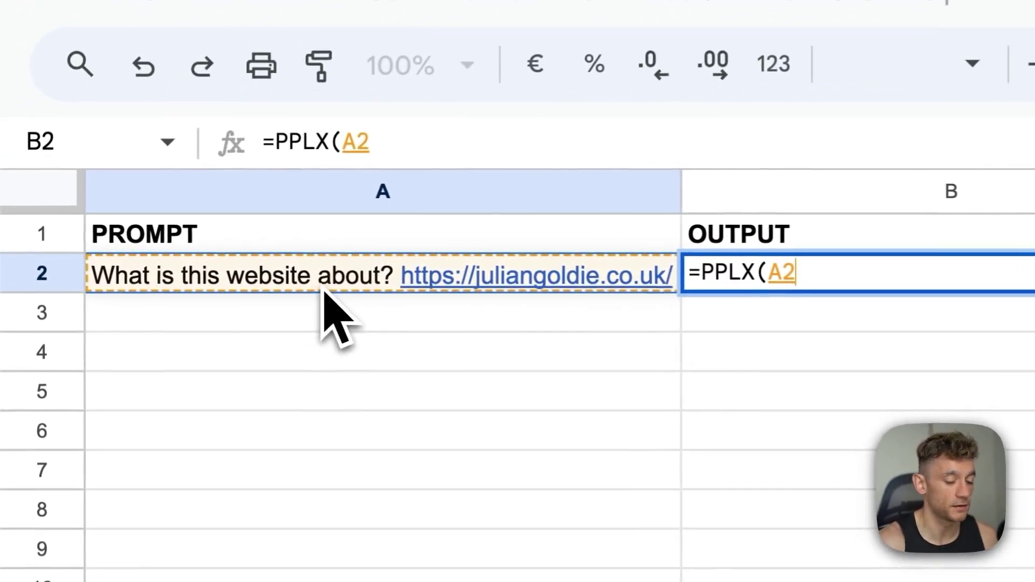
{"action": "type", "text": ")"}
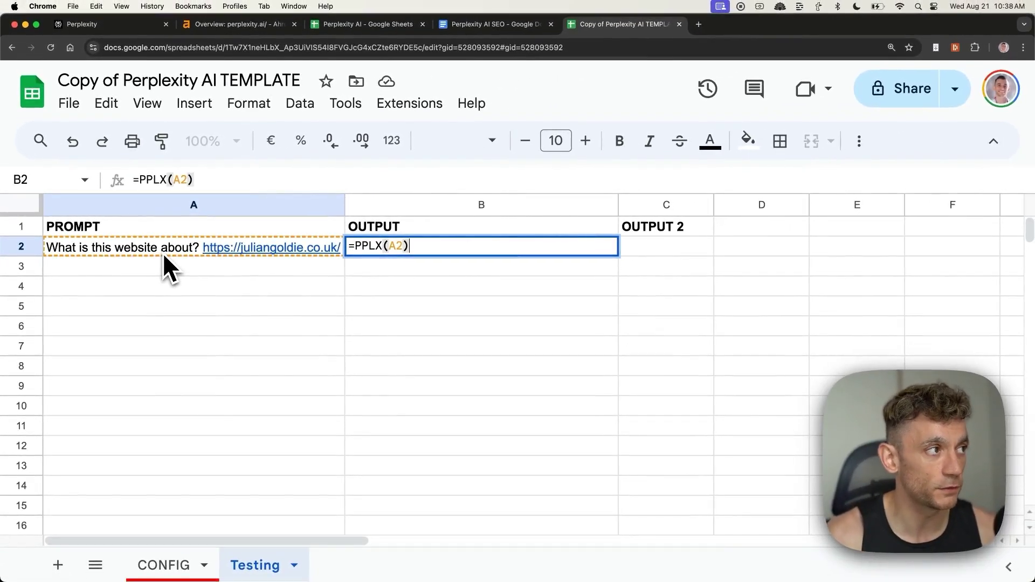
{"action": "key", "text": "Return"}
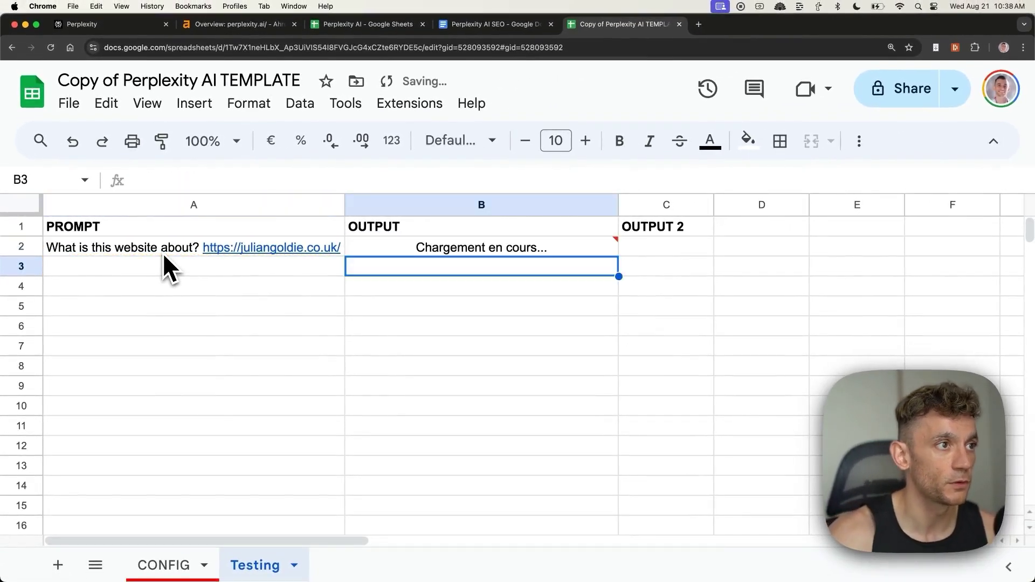
Read the answer generated in B2 and compare it with its formula and the prompt in A2
{"action": "left_click", "coordinate": [457, 251]}
{"action": "left_click", "coordinate": [452, 234]}
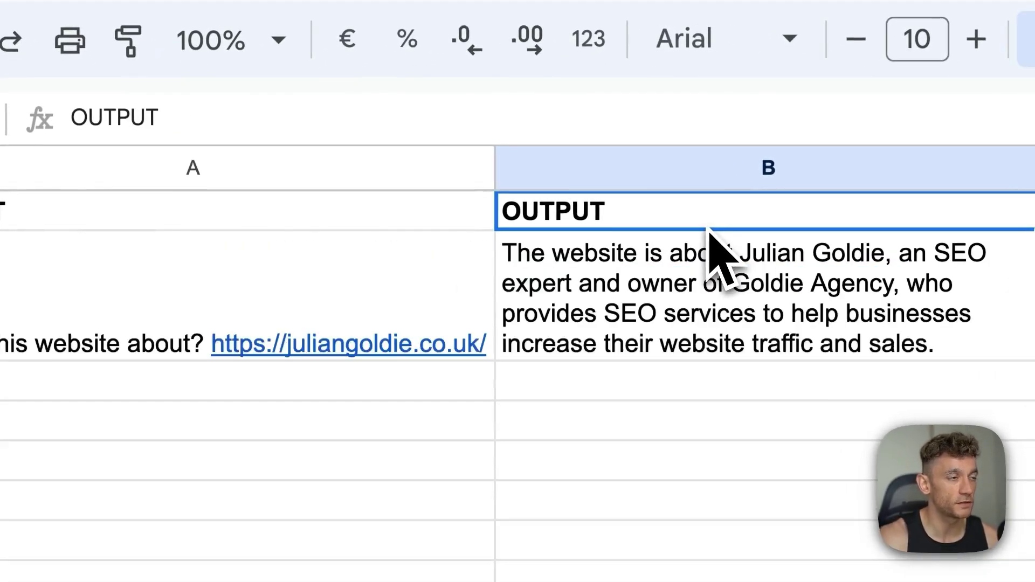
{"action": "left_click", "coordinate": [725, 249]}
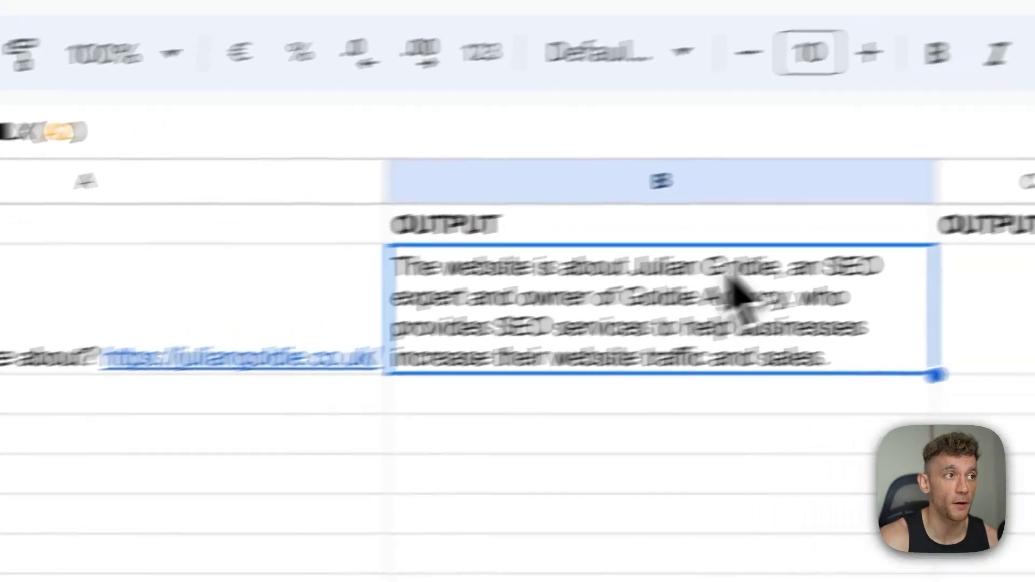
{"action": "left_click", "coordinate": [924, 216]}
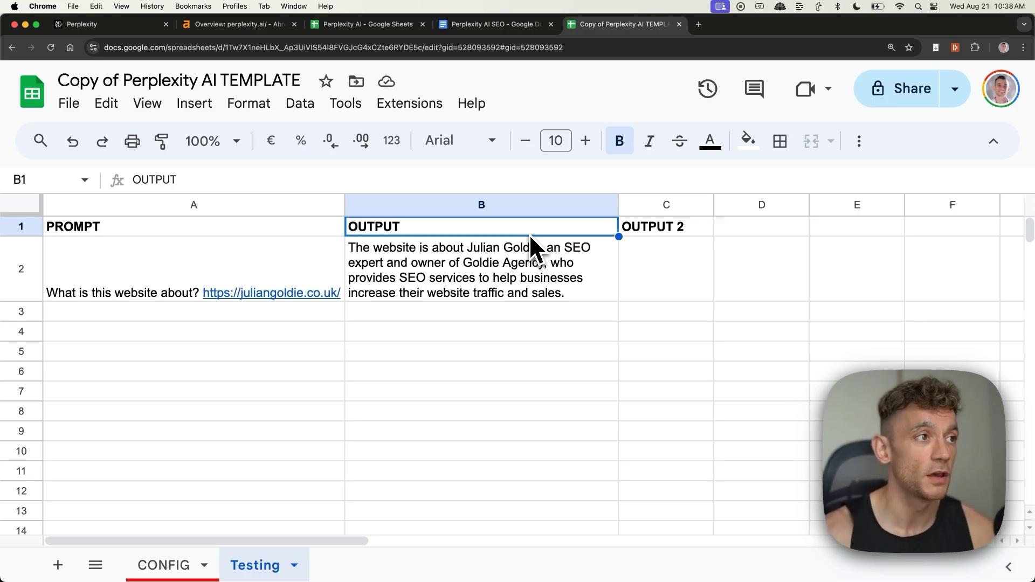
{"action": "left_click", "coordinate": [425, 278]}
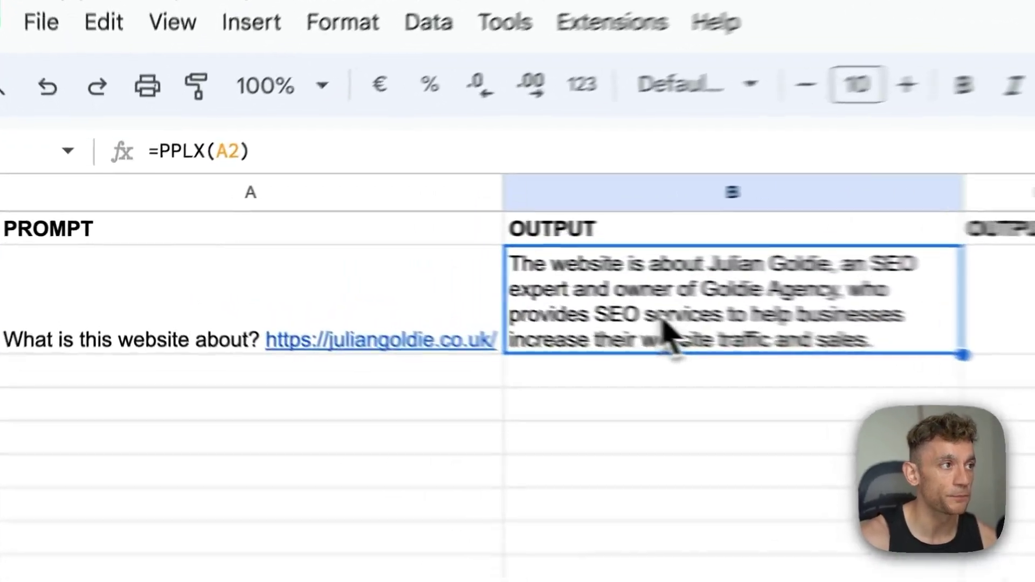
{"action": "left_click", "coordinate": [479, 337]}
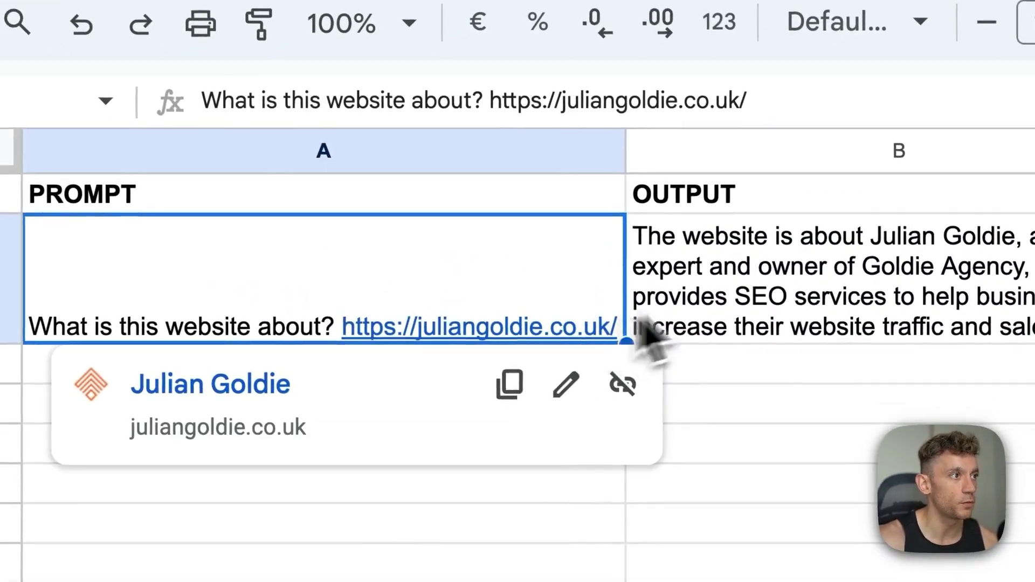
{"action": "left_click", "coordinate": [647, 326]}
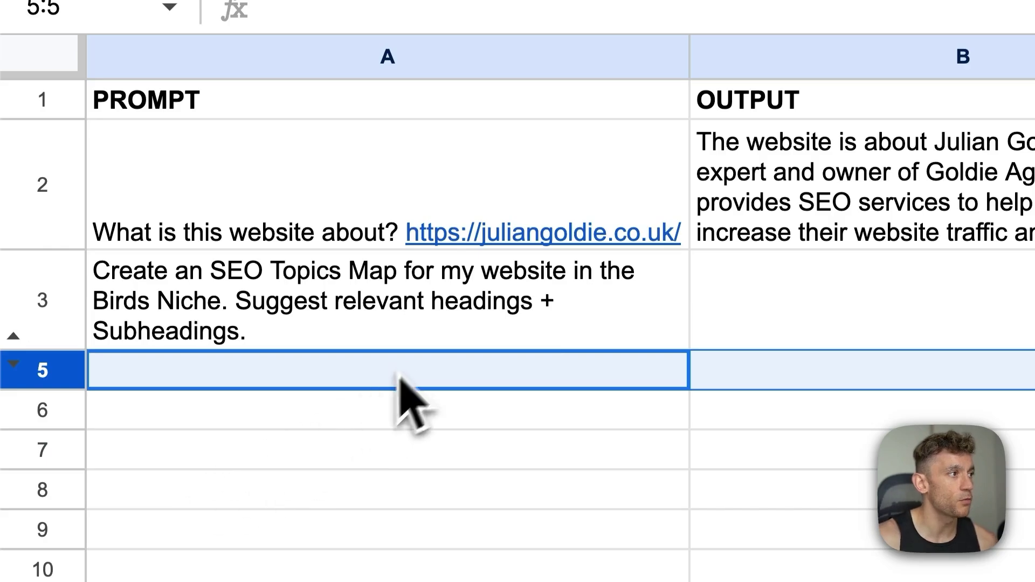
Enter "Create an SEO Topics Map for my website in the Birds Niche. Suggest relevant headings + Subheadings." in A3 and generate its output in B3
{"action": "left_click", "coordinate": [419, 340]}
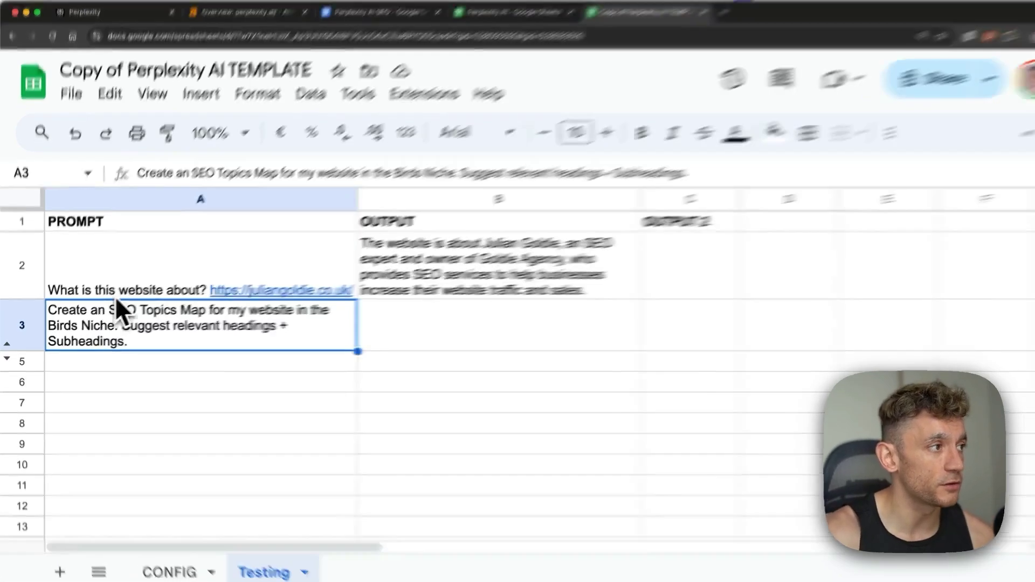
{"action": "mouse_move", "coordinate": [115, 296]}
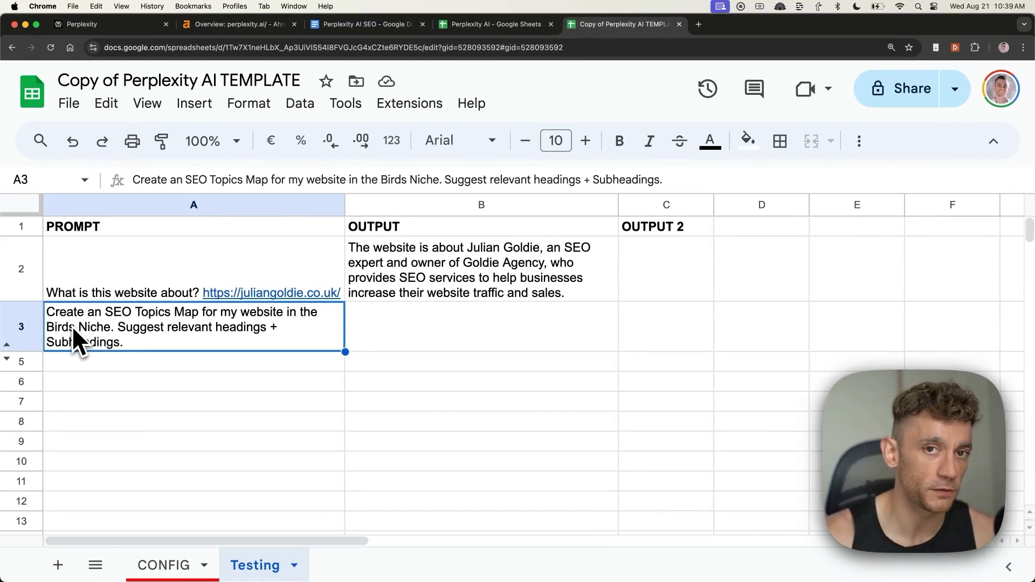
{"action": "left_click", "coordinate": [358, 346]}
{"action": "type", "text": "=PPLX(A3)"}
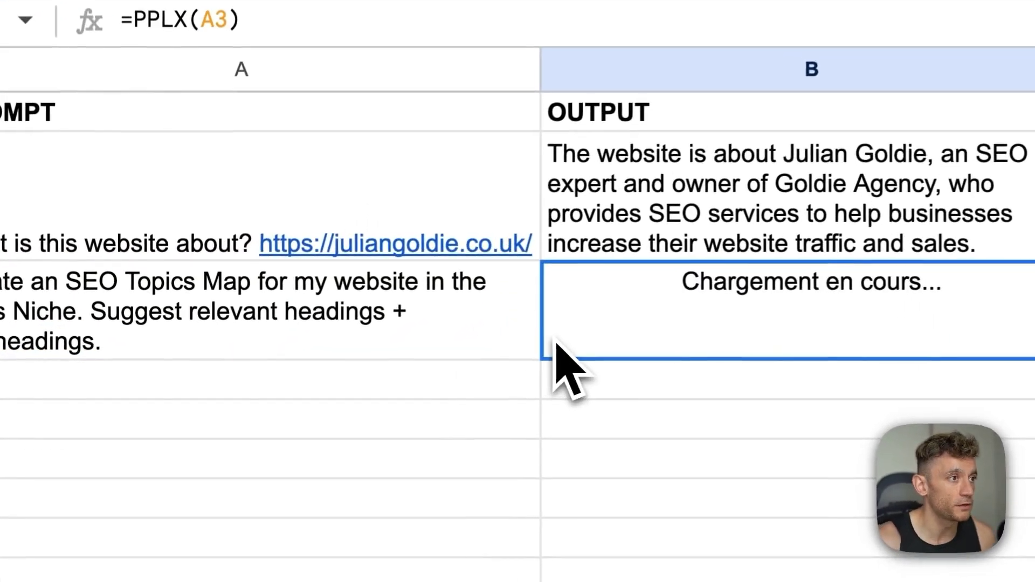
{"action": "left_click_drag", "start_coordinate": [514, 237], "coordinate": [678, 226]}
{"action": "left_click", "coordinate": [717, 229]}
{"action": "left_click", "coordinate": [744, 340]}
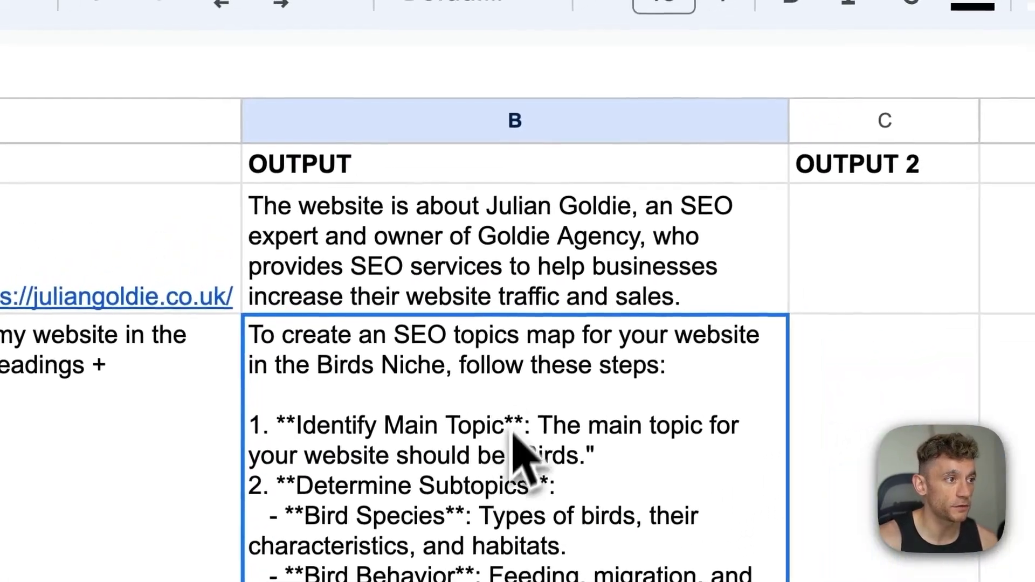
{"action": "scroll", "coordinate": [688, 455], "scroll_direction": "down", "scroll_amount": 7}
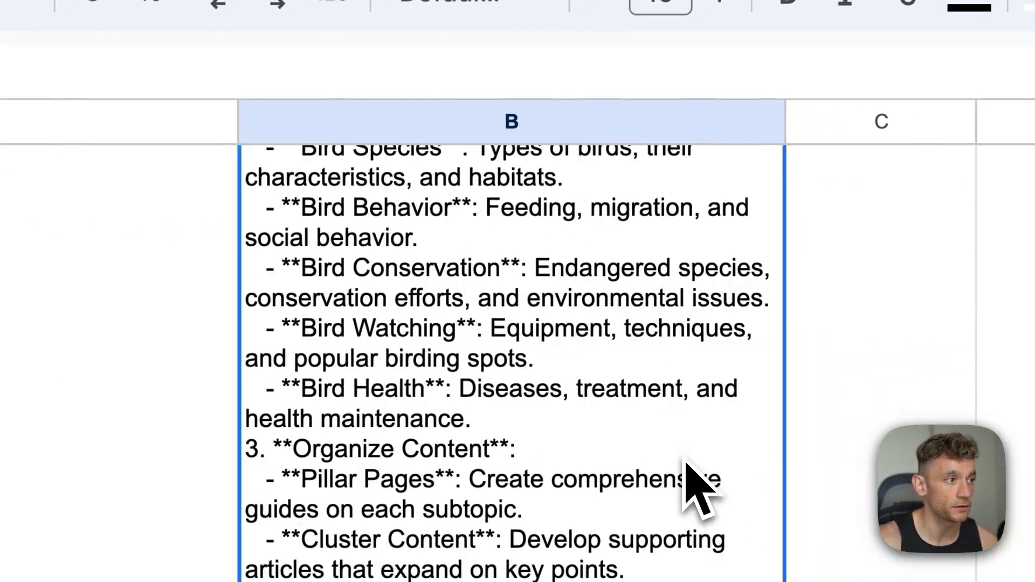
Read through the birds topics map generated in B3 and compare it with the prompt in A3
{"action": "scroll", "coordinate": [681, 469], "scroll_direction": "up", "scroll_amount": 7}
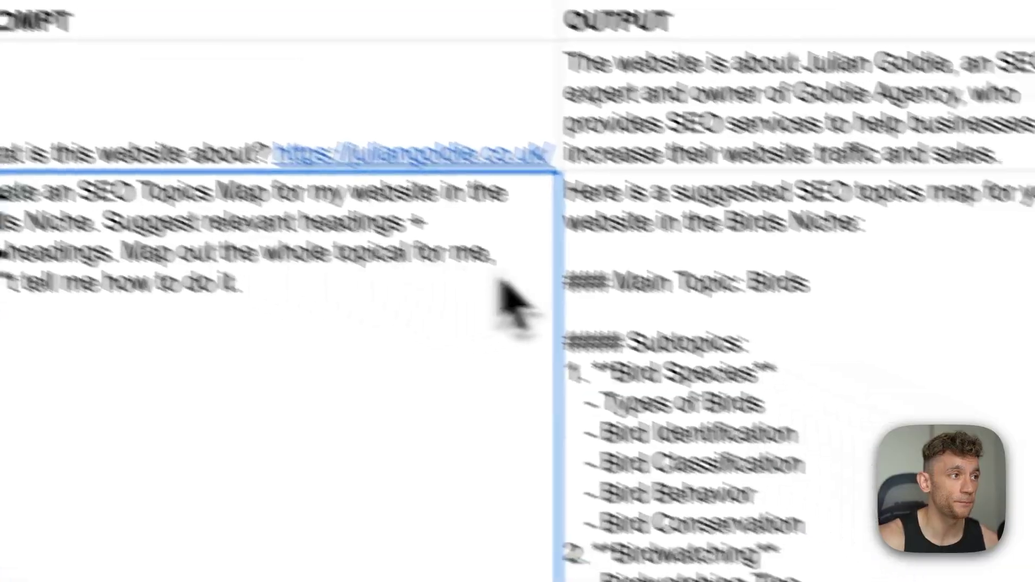
{"action": "scroll", "coordinate": [717, 434], "scroll_direction": "down", "scroll_amount": 2}
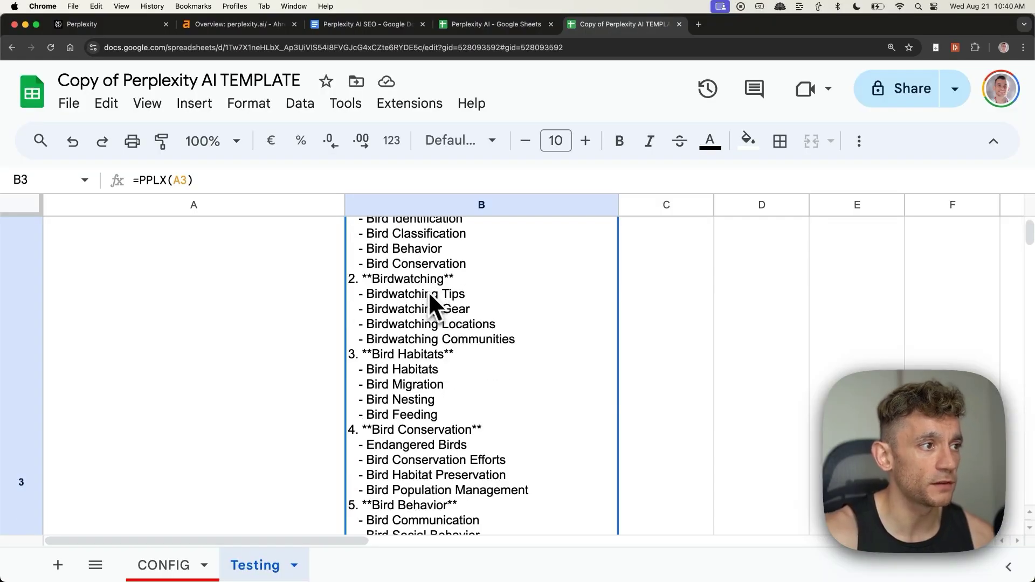
{"action": "scroll", "coordinate": [436, 301], "scroll_direction": "down", "scroll_amount": 4}
{"action": "scroll", "coordinate": [431, 296], "scroll_direction": "up", "scroll_amount": 4}
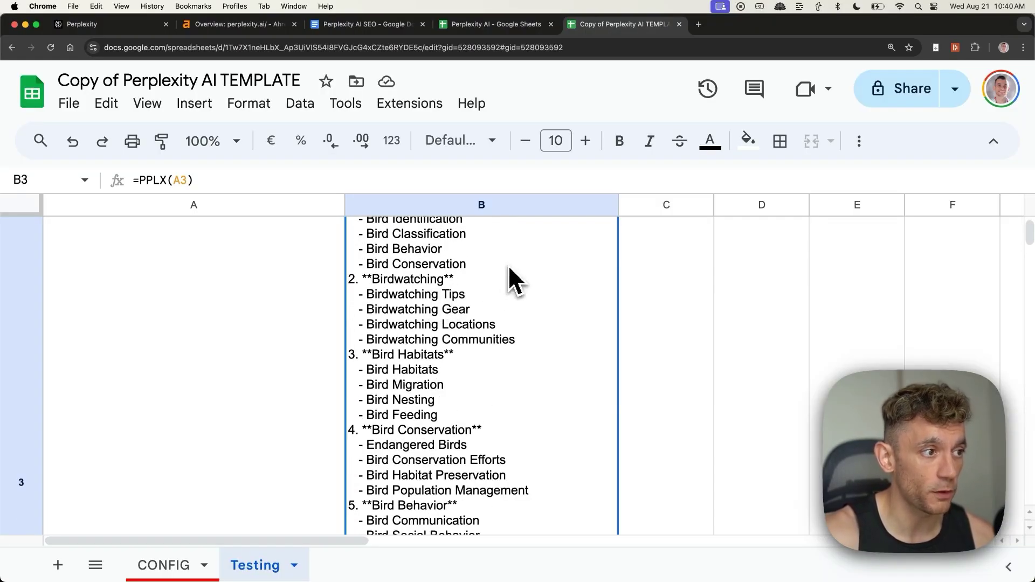
{"action": "scroll", "coordinate": [433, 258], "scroll_direction": "up", "scroll_amount": 3}
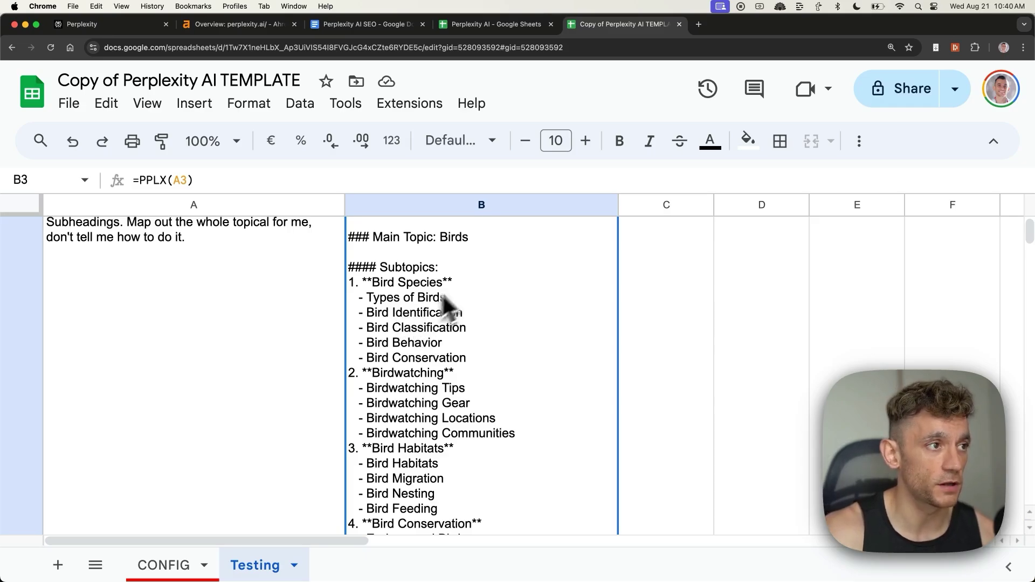
Switch to Ahrefs in a new tab, open the organic keywords report for cakesbymk.com and examine which keywords the site ranks for
{"action": "key", "text": "super+t"}
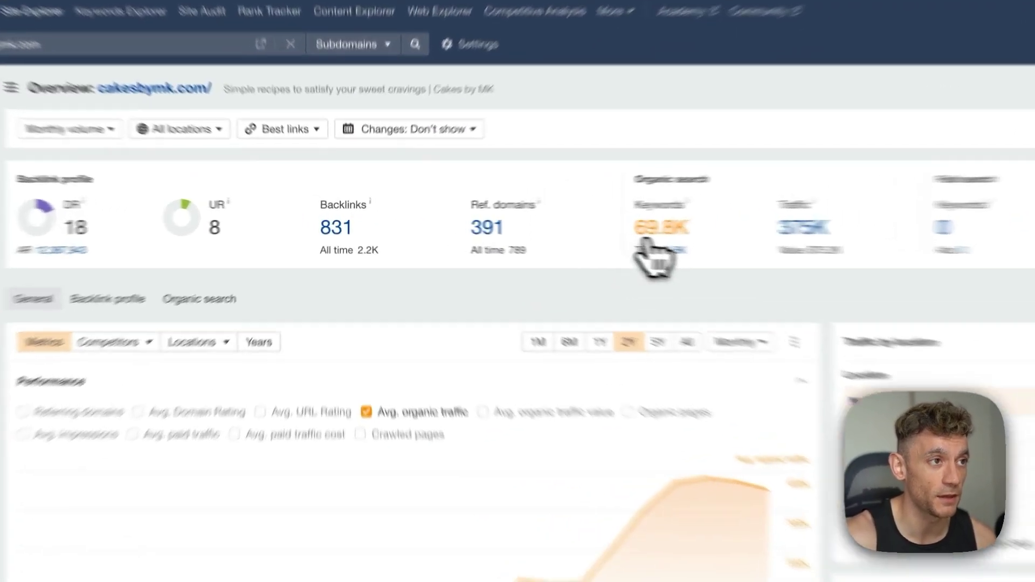
{"action": "left_click", "coordinate": [565, 224]}
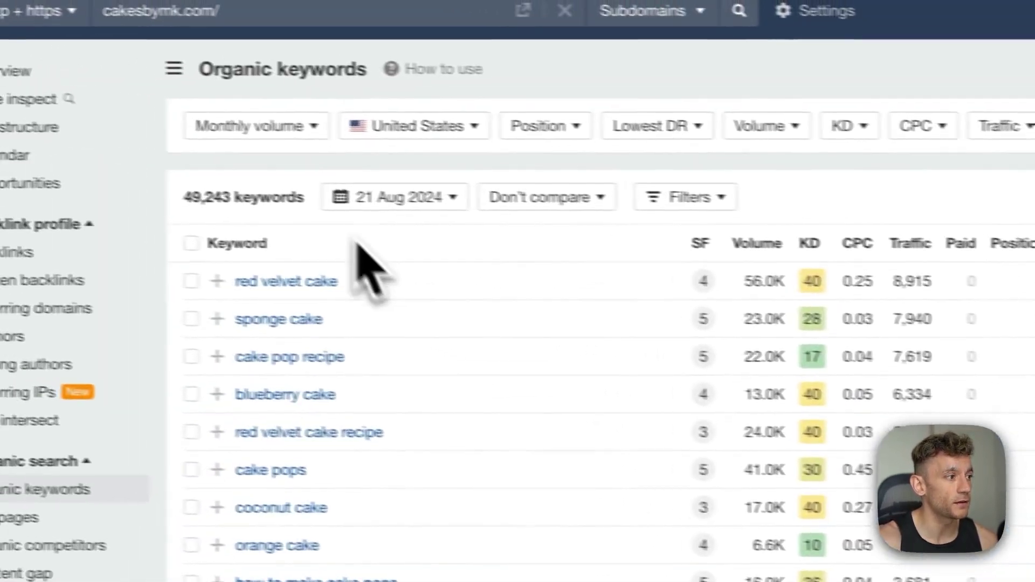
{"action": "scroll", "coordinate": [370, 540], "scroll_direction": "down", "scroll_amount": 1}
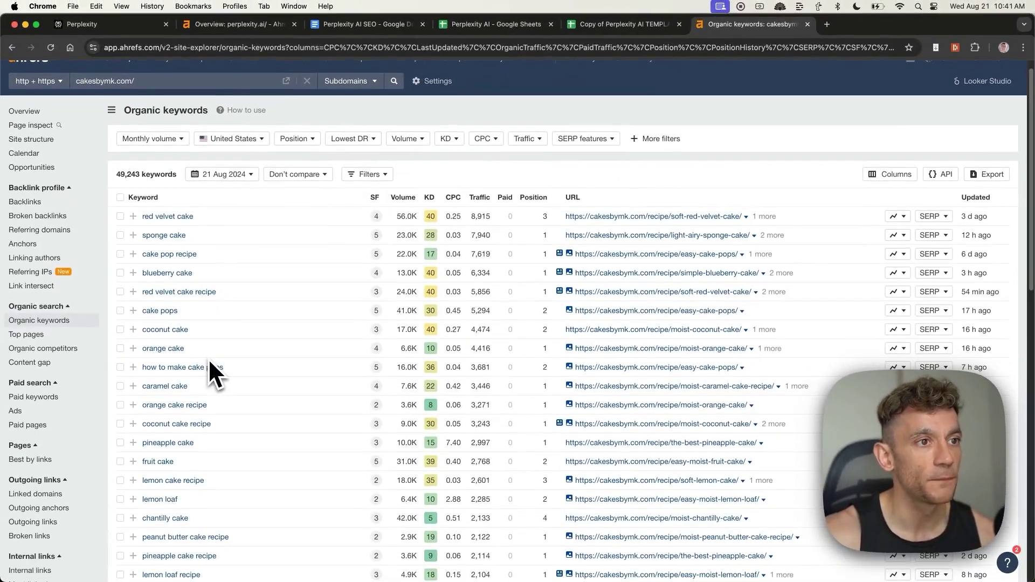
{"action": "scroll", "coordinate": [209, 361], "scroll_direction": "down", "scroll_amount": 5}
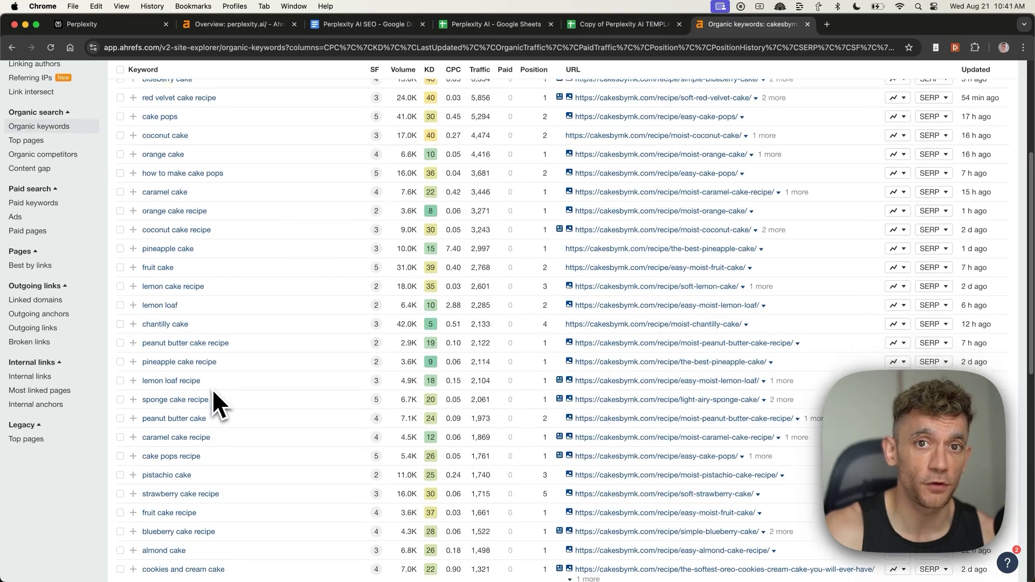
{"action": "scroll", "coordinate": [212, 389], "scroll_direction": "down", "scroll_amount": 2}
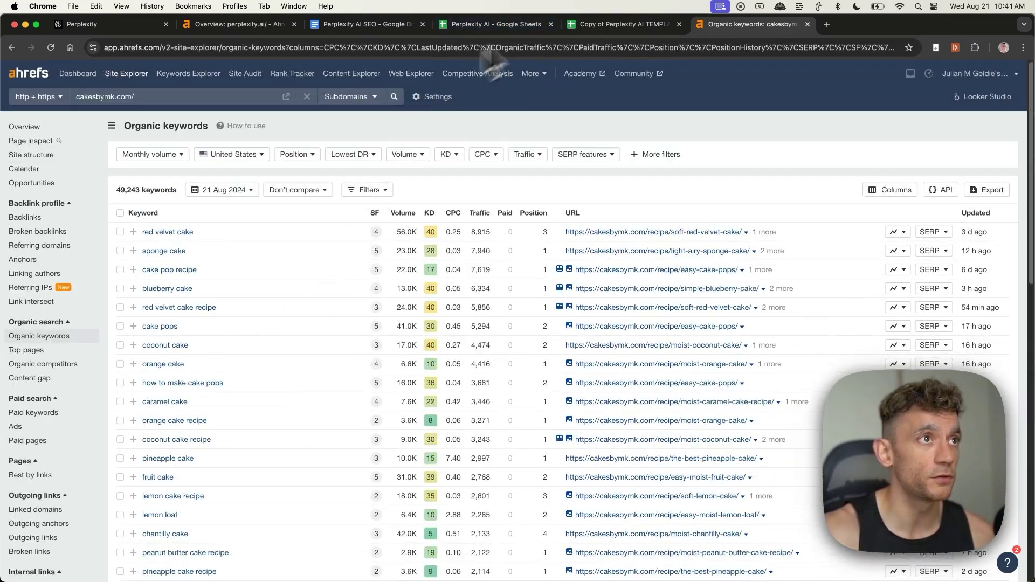
Return to the copied Perplexity AI template sheet and review the main topic and subtopics of the birds map in B3
{"action": "left_click", "coordinate": [593, 24]}
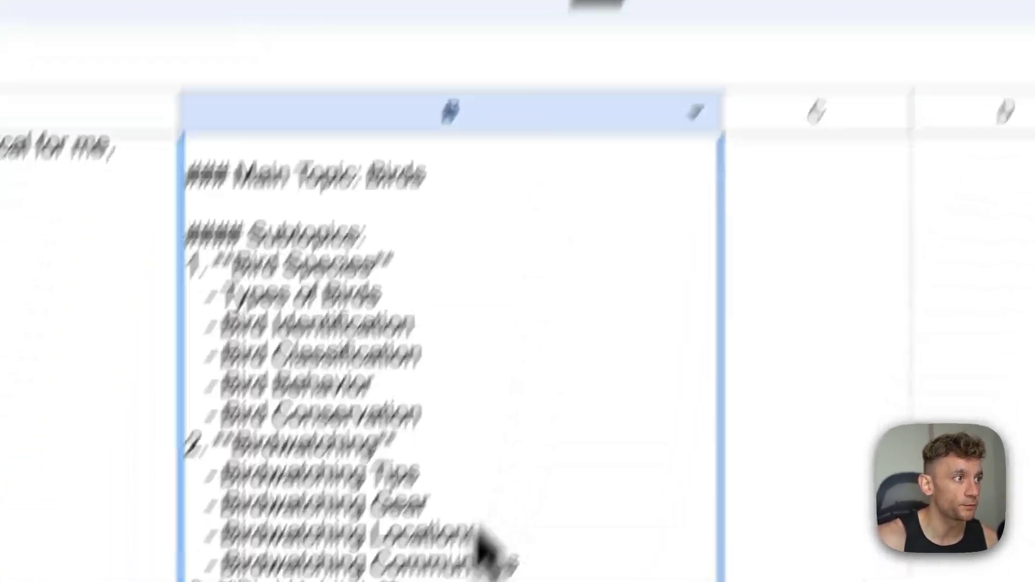
{"action": "scroll", "coordinate": [543, 212], "scroll_direction": "down", "scroll_amount": 5}
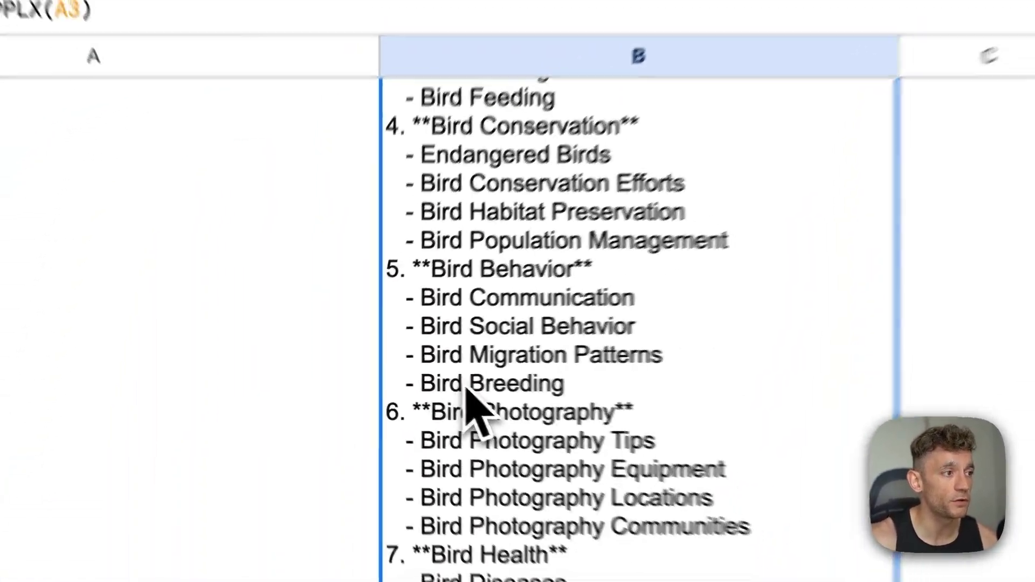
{"action": "scroll", "coordinate": [467, 389], "scroll_direction": "up", "scroll_amount": 4}
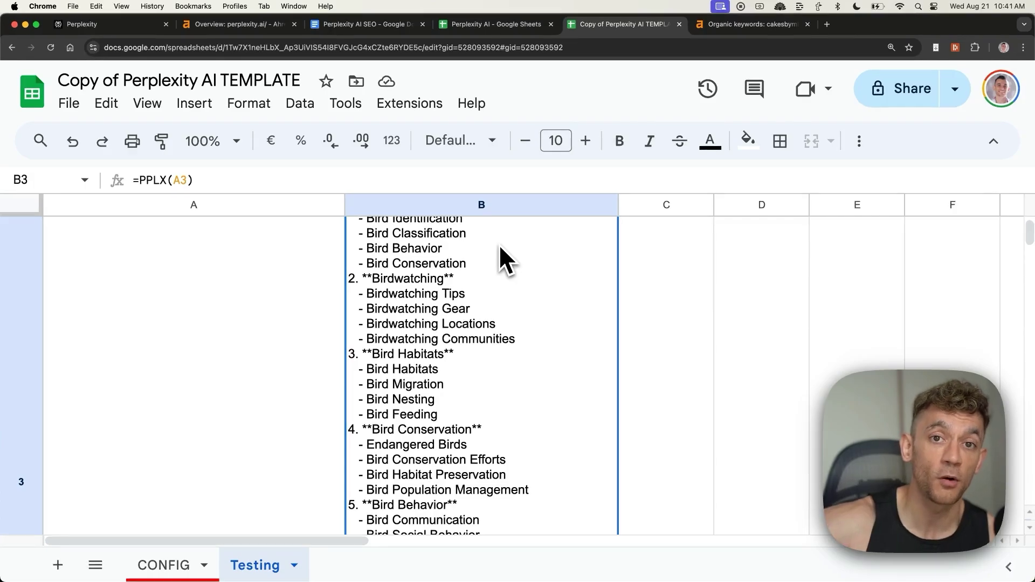
{"action": "scroll", "coordinate": [500, 254], "scroll_direction": "up", "scroll_amount": 3}
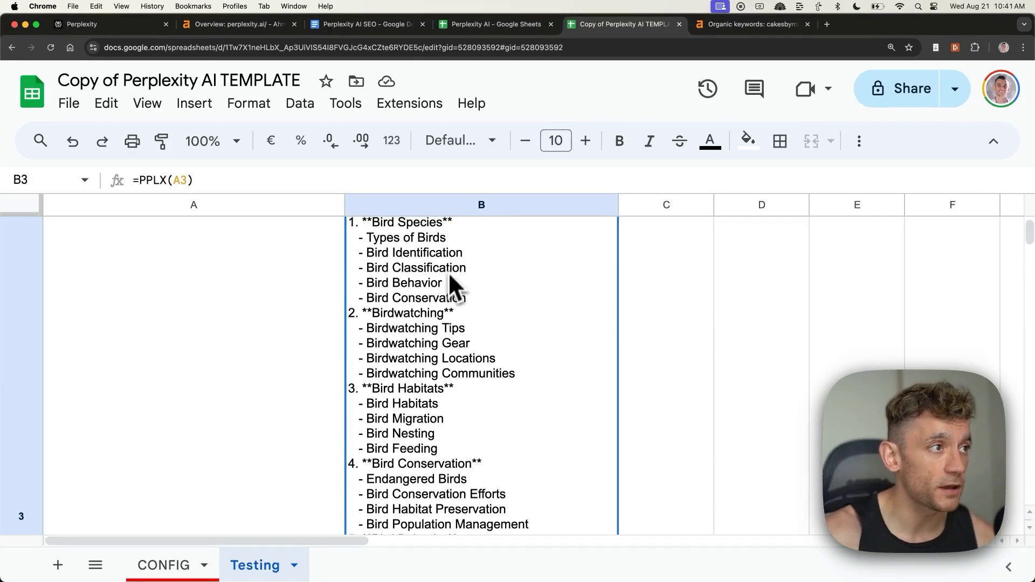
{"action": "scroll", "coordinate": [447, 349], "scroll_direction": "up", "scroll_amount": 1}
Locate the best-rapid-website-indexer URL in A4 below the birds topics map and select the output cell B4 beside it
{"action": "left_click", "coordinate": [303, 291]}
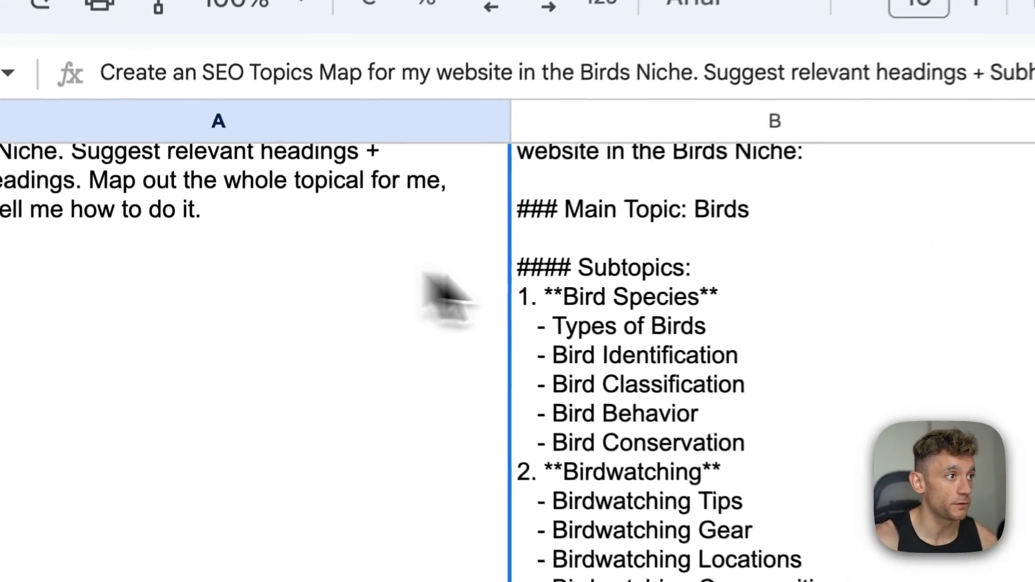
{"action": "left_click", "coordinate": [469, 300]}
{"action": "scroll", "coordinate": [565, 310], "scroll_direction": "up", "scroll_amount": 1}
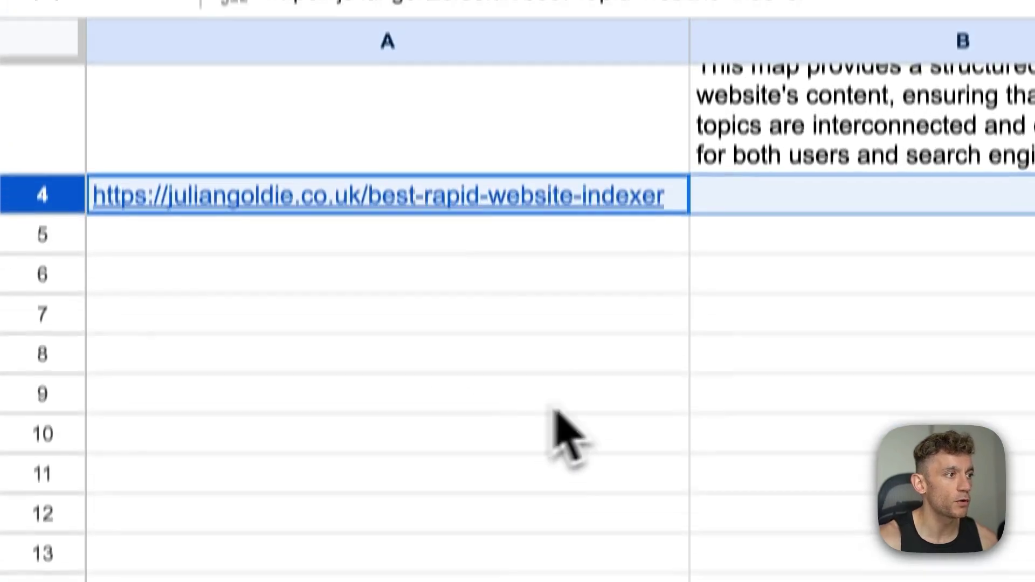
{"action": "left_click", "coordinate": [726, 337]}
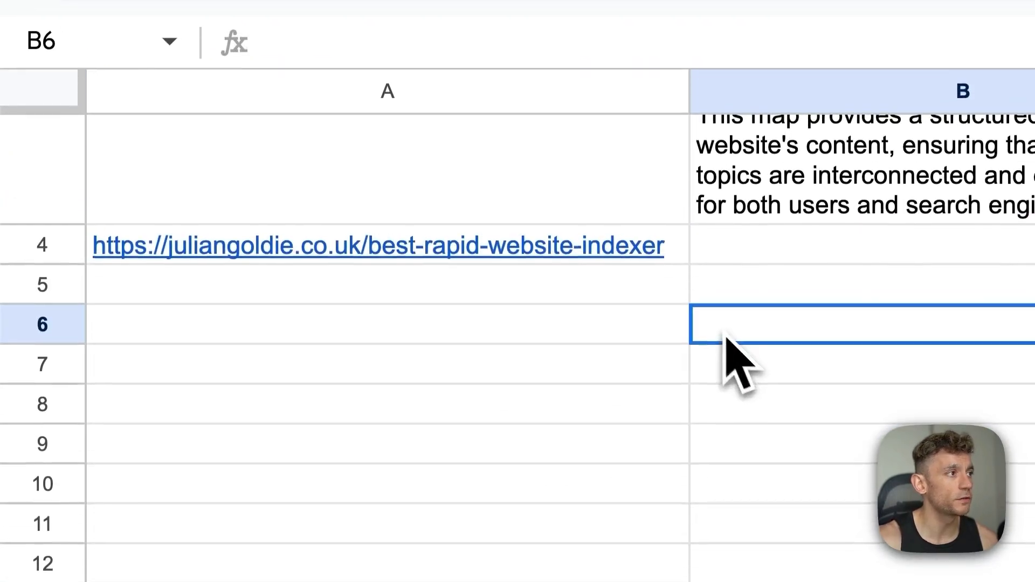
{"action": "left_click", "coordinate": [345, 258]}
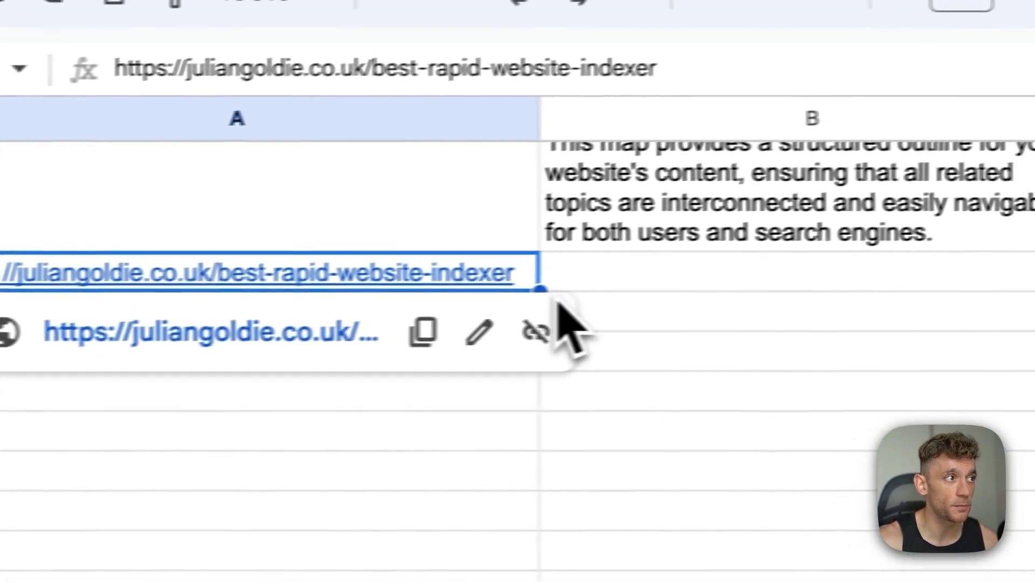
{"action": "left_click", "coordinate": [747, 260]}
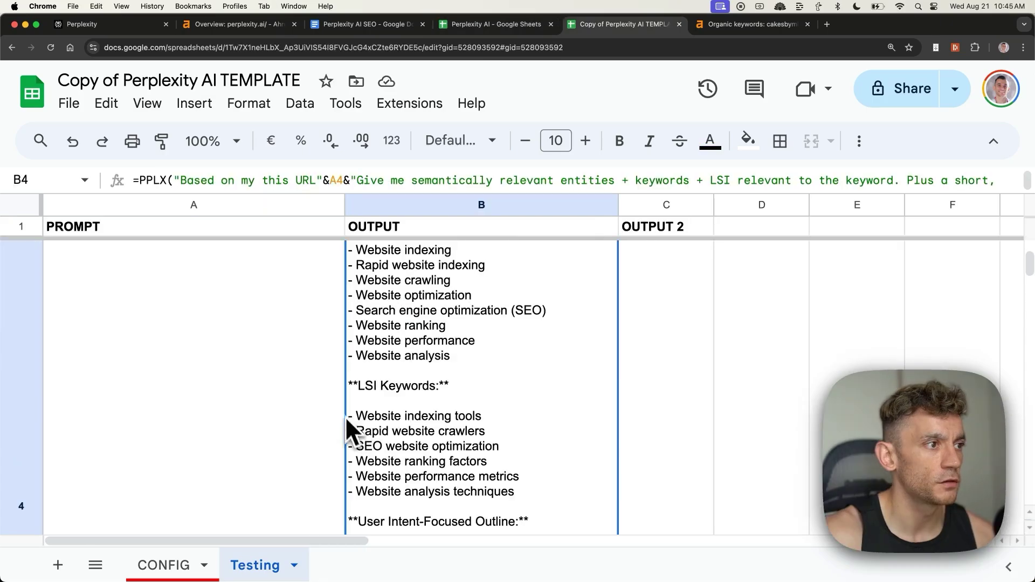
Check the URL in A4 and open B4's PPLX formula to examine its "Based on my this URL" text and A4 reference
{"action": "scroll", "coordinate": [368, 414], "scroll_direction": "up", "scroll_amount": 2}
{"action": "left_click", "coordinate": [250, 410]}
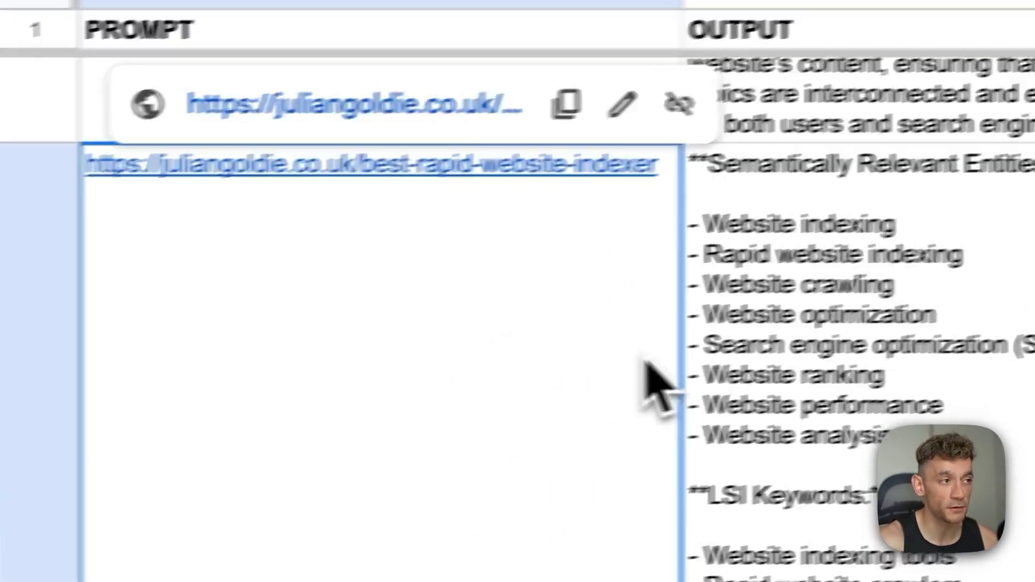
{"action": "left_click", "coordinate": [442, 405]}
{"action": "right_click", "coordinate": [550, 450]}
{"action": "double_click", "coordinate": [447, 473]}
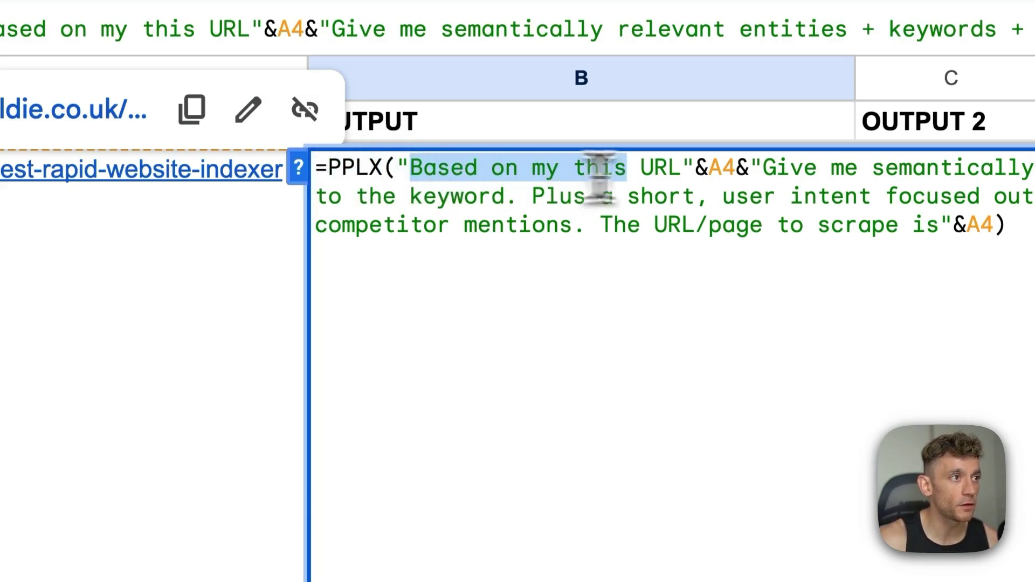
{"action": "left_click_drag", "start_coordinate": [599, 178], "coordinate": [667, 184]}
{"action": "double_click", "coordinate": [721, 168]}
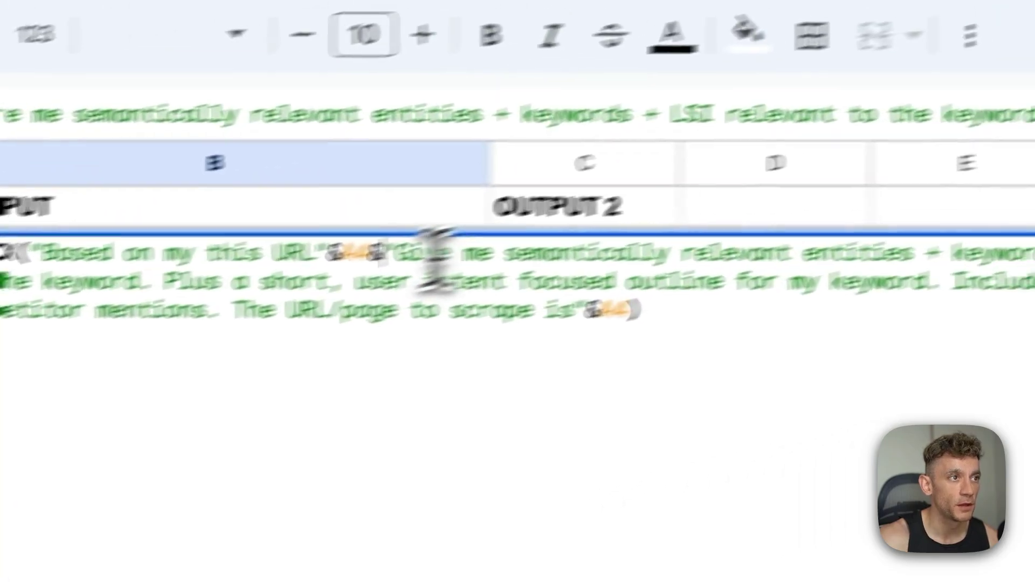
Examine the rest of B4's formula: the requests for entities, keywords, LSI, outline and tools, and the closing URL to scrape
{"action": "left_click_drag", "start_coordinate": [764, 168], "coordinate": [1034, 168]}
{"action": "left_click_drag", "start_coordinate": [804, 281], "coordinate": [0, 305]}
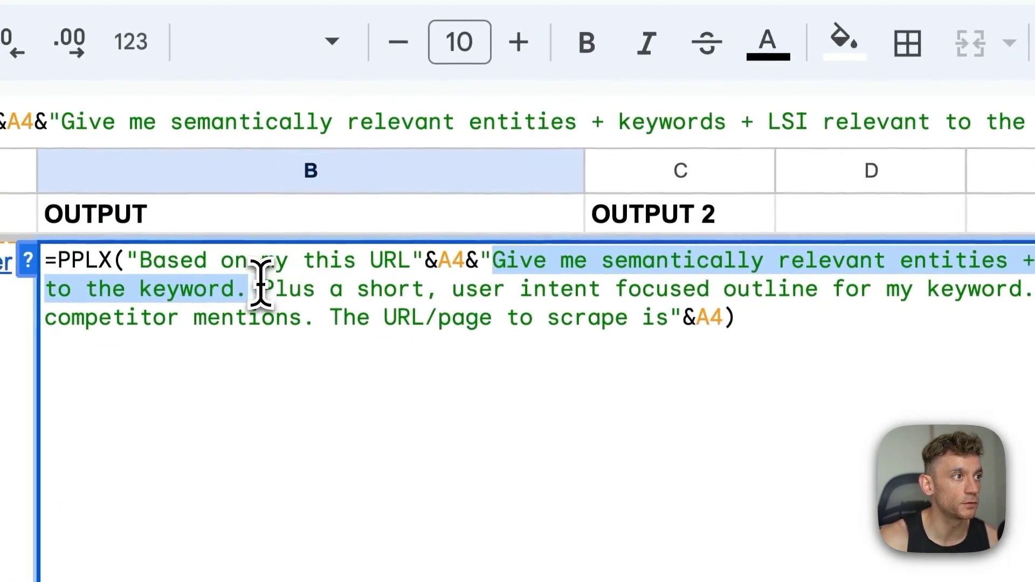
{"action": "left_click_drag", "start_coordinate": [261, 283], "coordinate": [234, 289]}
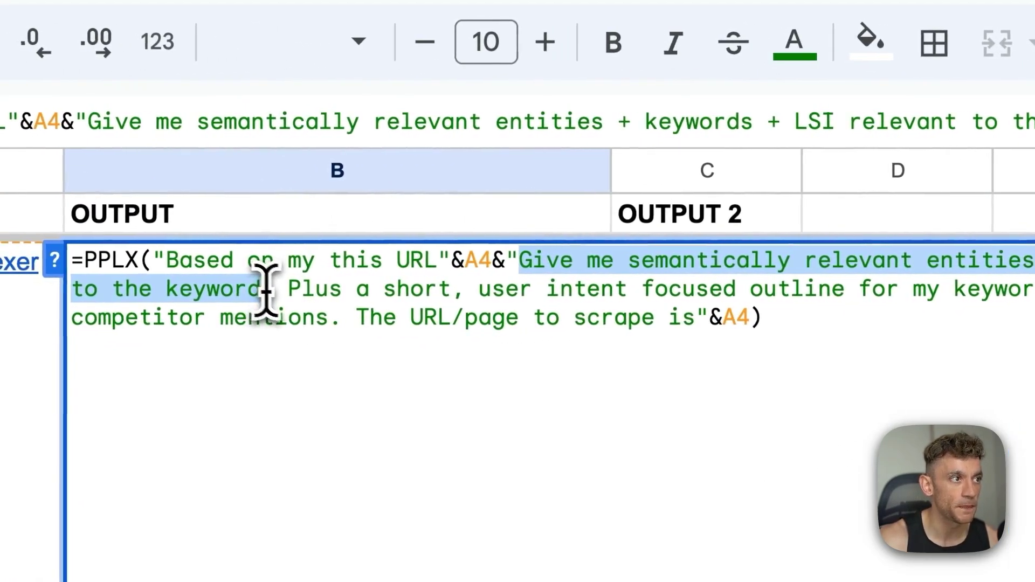
{"action": "left_click", "coordinate": [261, 286]}
{"action": "left_click_drag", "start_coordinate": [677, 286], "coordinate": [1034, 305]}
{"action": "left_click", "coordinate": [1034, 299]}
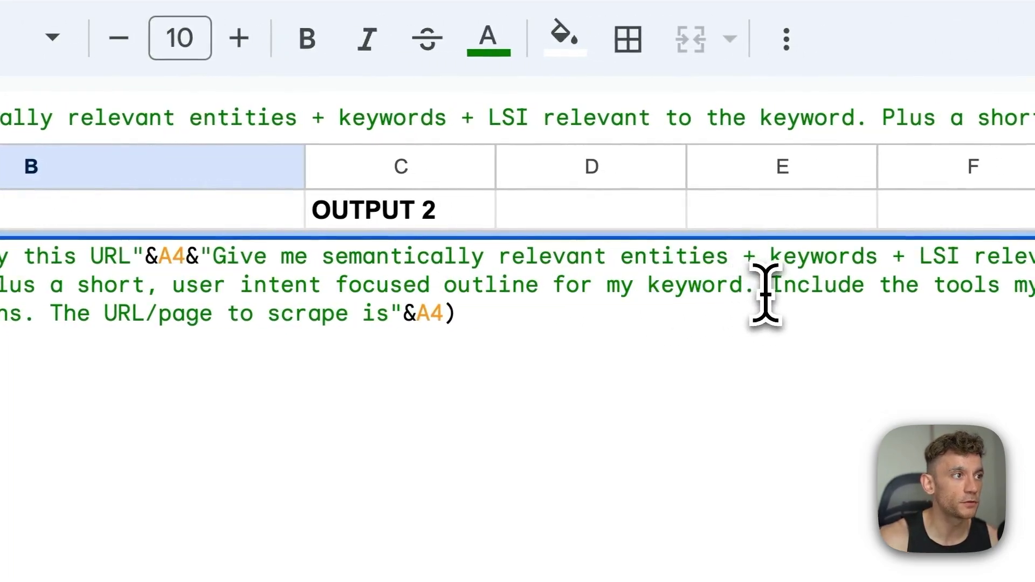
{"action": "left_click_drag", "start_coordinate": [769, 289], "coordinate": [169, 307]}
{"action": "left_click", "coordinate": [140, 343]}
{"action": "left_click", "coordinate": [41, 307]}
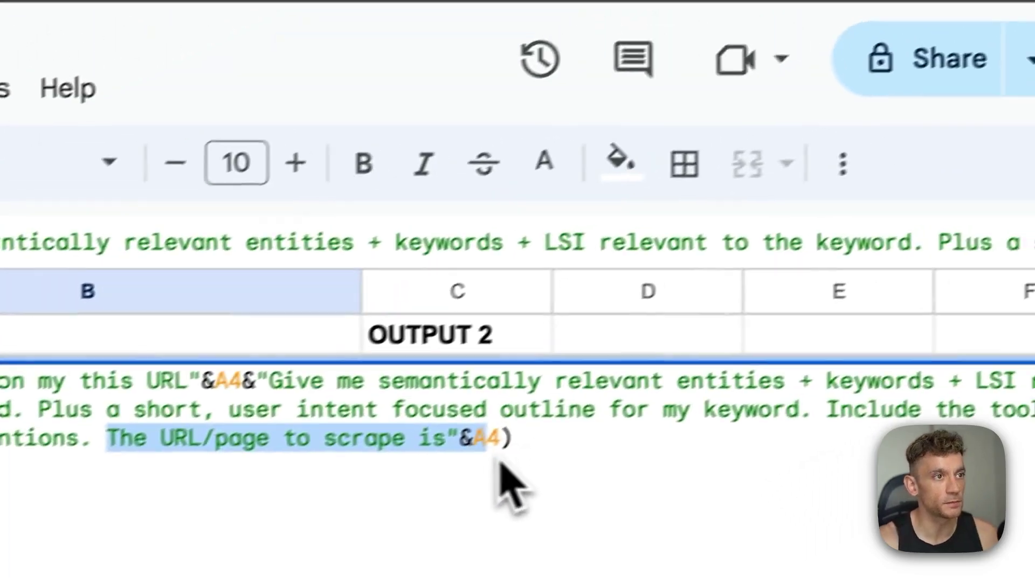
{"action": "left_click", "coordinate": [825, 309]}
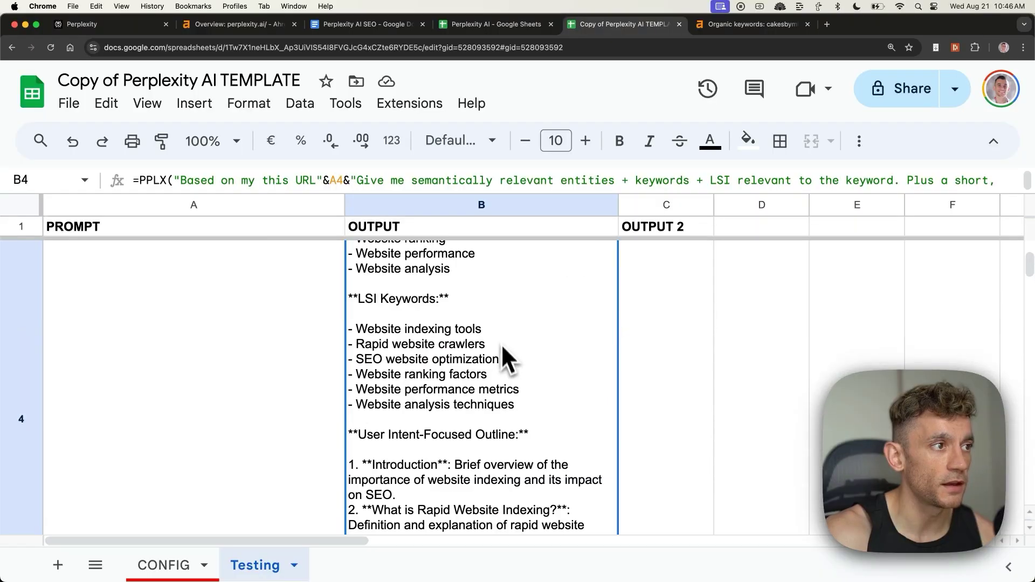
Leave B4's formula and read its generated output, covering the relevant entities, LSI keywords, user intent-focused outline and tools mentioned
{"action": "scroll", "coordinate": [499, 337], "scroll_direction": "up", "scroll_amount": 3}
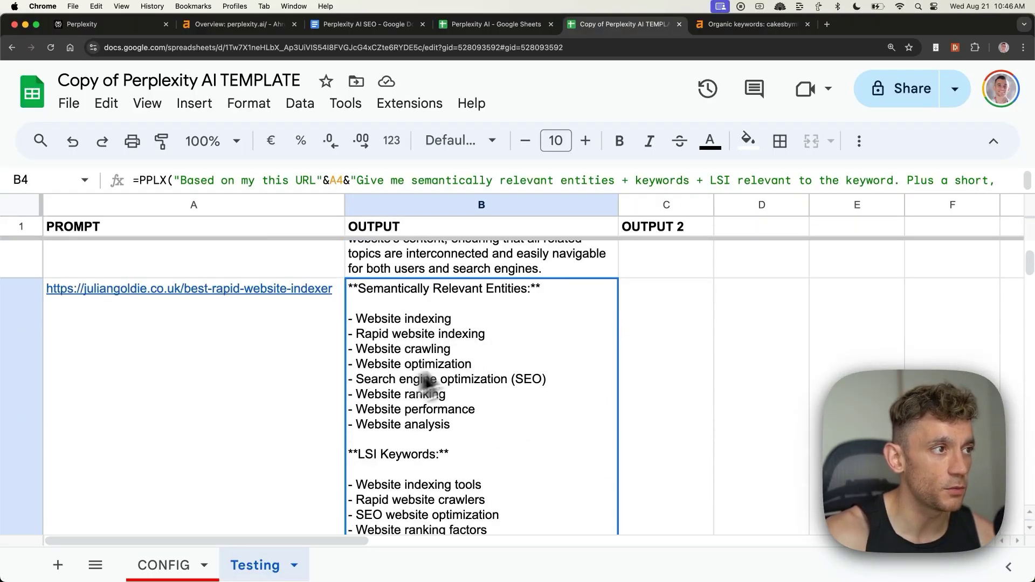
{"action": "scroll", "coordinate": [439, 371], "scroll_direction": "down", "scroll_amount": 5}
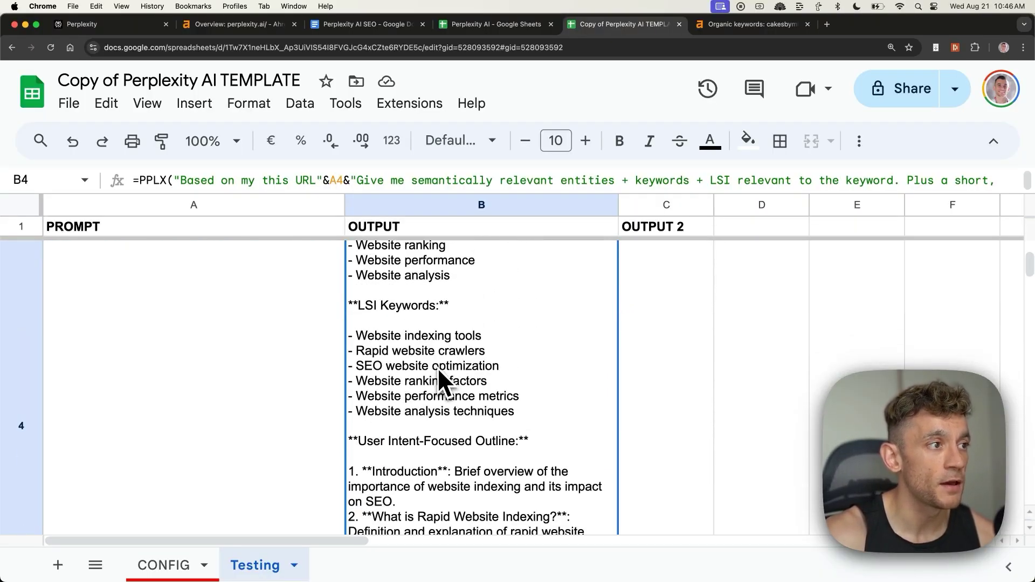
{"action": "scroll", "coordinate": [440, 378], "scroll_direction": "down", "scroll_amount": 1}
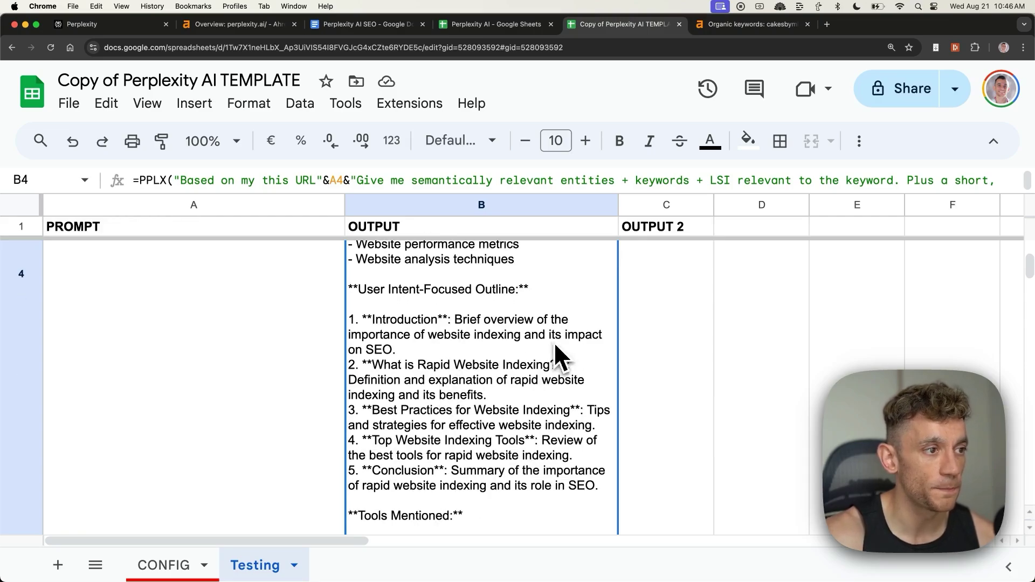
{"action": "scroll", "coordinate": [554, 345], "scroll_direction": "down", "scroll_amount": 2}
{"action": "scroll", "coordinate": [587, 399], "scroll_direction": "up", "scroll_amount": 4}
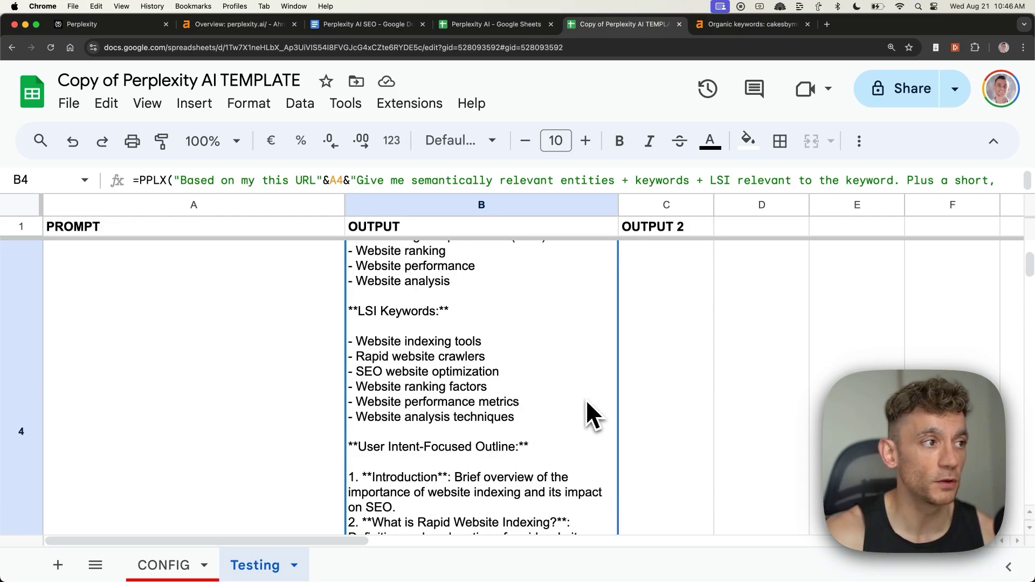
{"action": "scroll", "coordinate": [620, 361], "scroll_direction": "up", "scroll_amount": 5}
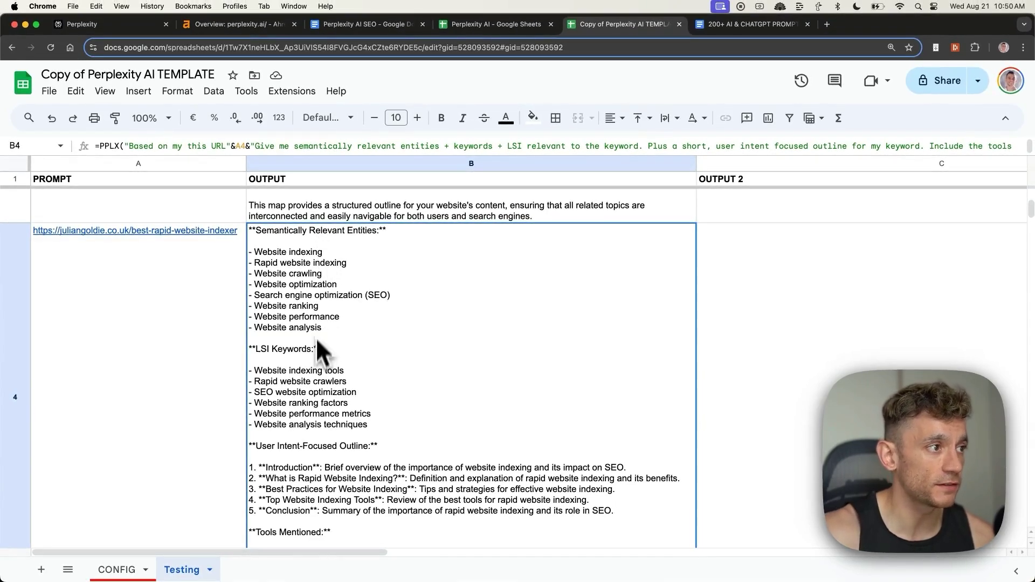
{"action": "scroll", "coordinate": [325, 447], "scroll_direction": "down", "scroll_amount": 5}
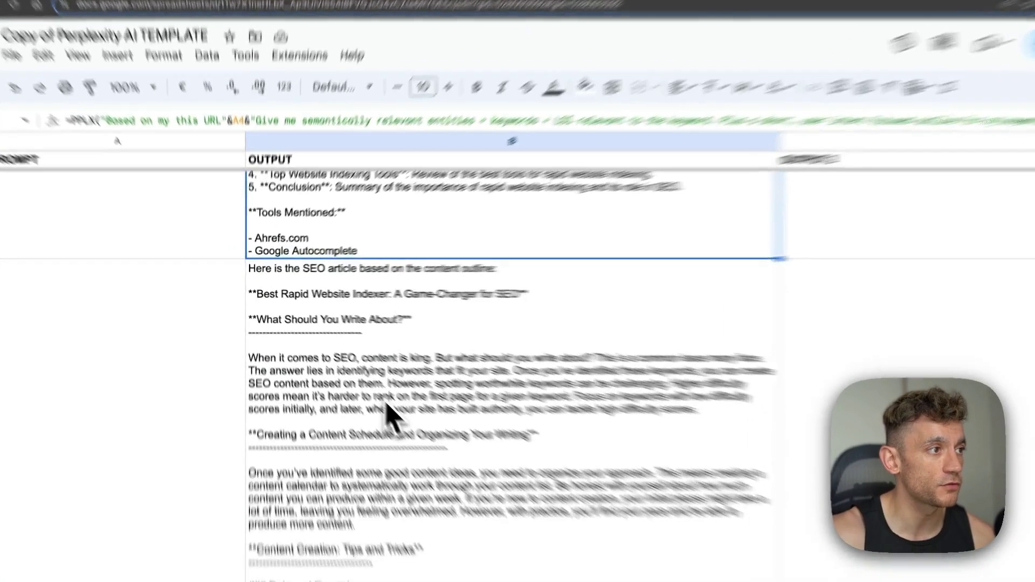
Open the PPLX formula in B5 and examine its content outline text, A4 reference and SEO article writing instructions
{"action": "left_click", "coordinate": [386, 404]}
{"action": "scroll", "coordinate": [386, 412], "scroll_direction": "down", "scroll_amount": 3}
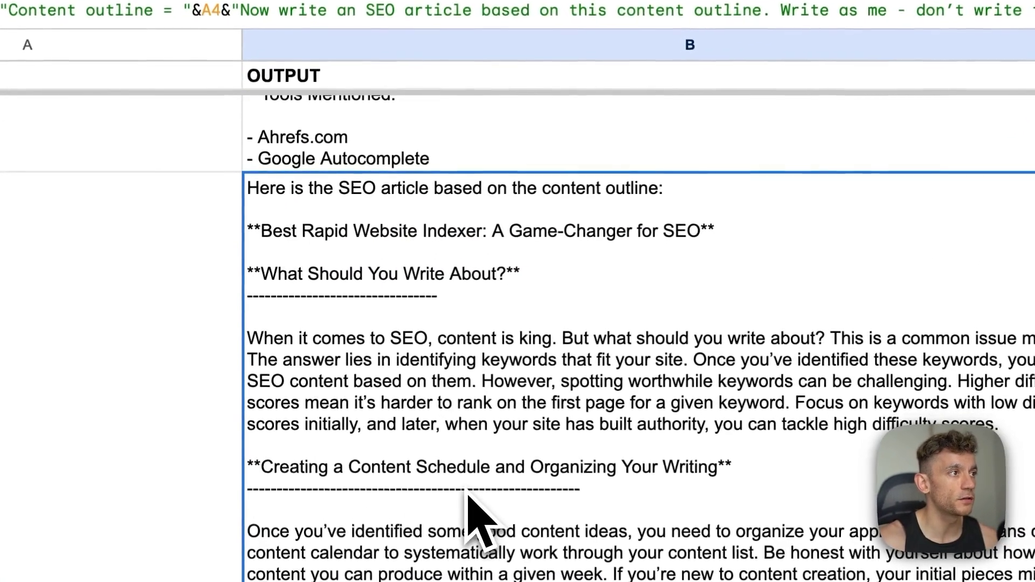
{"action": "double_click", "coordinate": [330, 280]}
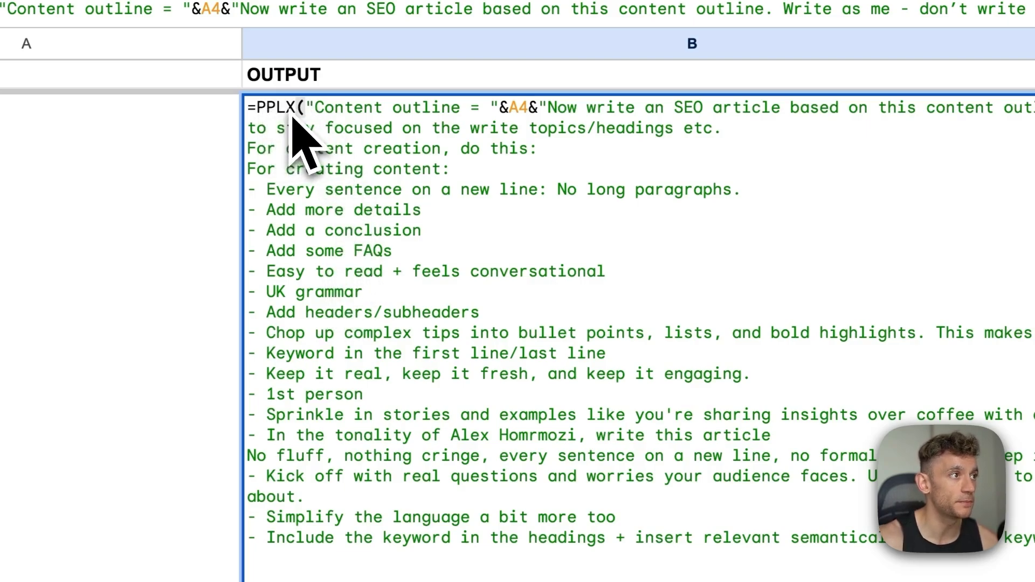
{"action": "left_click_drag", "start_coordinate": [312, 107], "coordinate": [475, 111]}
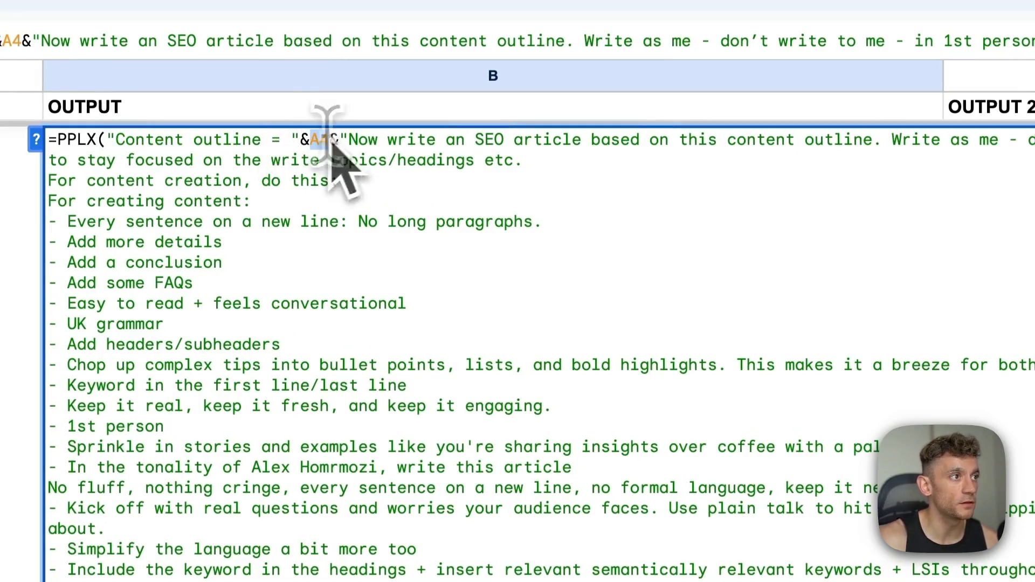
{"action": "left_click_drag", "start_coordinate": [347, 141], "coordinate": [1034, 581]}
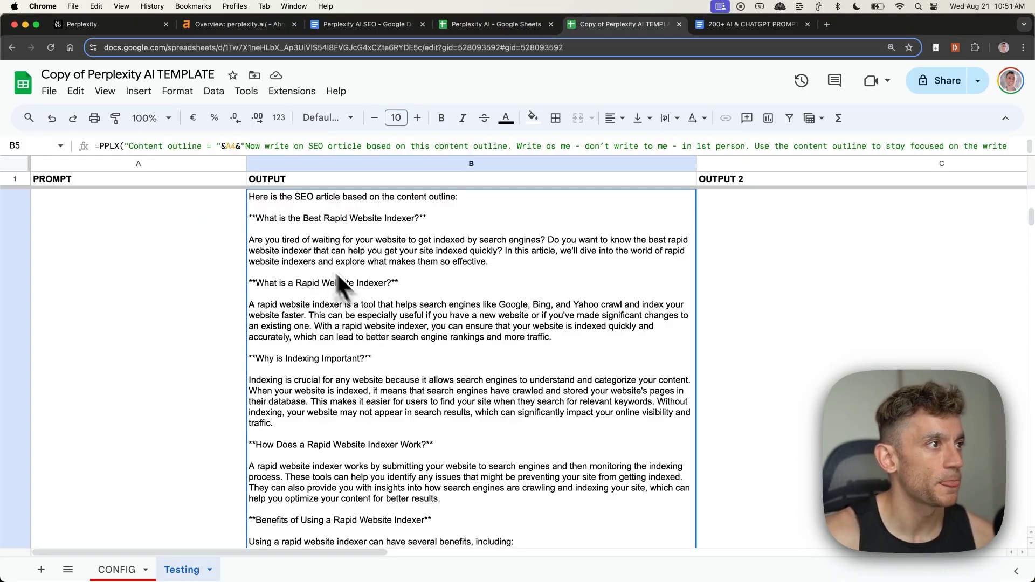
Read the SEO article generated in B5 and compare it with the LSI keywords and outline in B4
{"action": "scroll", "coordinate": [376, 315], "scroll_direction": "down", "scroll_amount": 1}
{"action": "scroll", "coordinate": [380, 326], "scroll_direction": "up", "scroll_amount": 5}
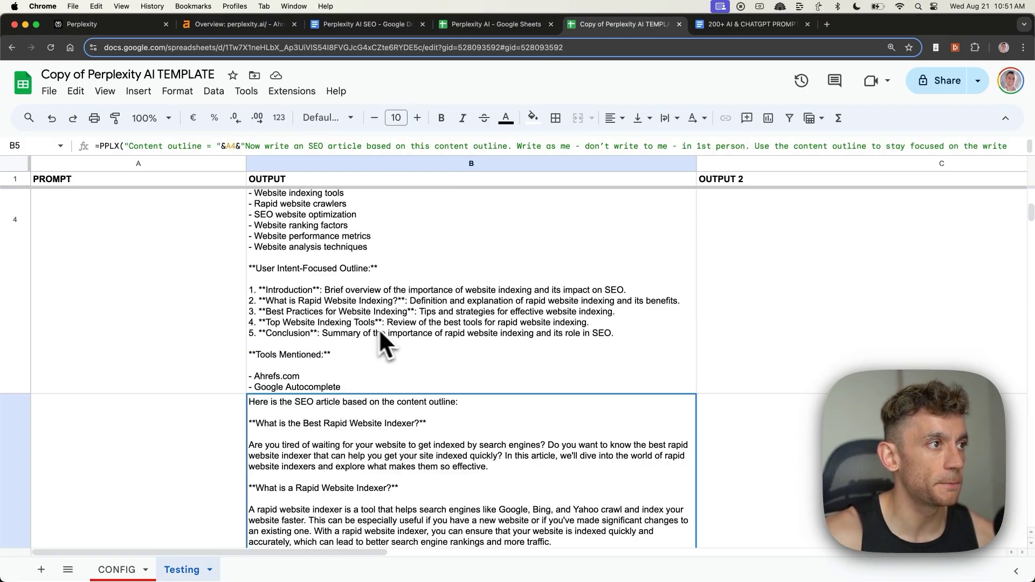
{"action": "scroll", "coordinate": [387, 329], "scroll_direction": "up", "scroll_amount": 1}
{"action": "left_click", "coordinate": [383, 325]}
{"action": "scroll", "coordinate": [382, 325], "scroll_direction": "up", "scroll_amount": 1}
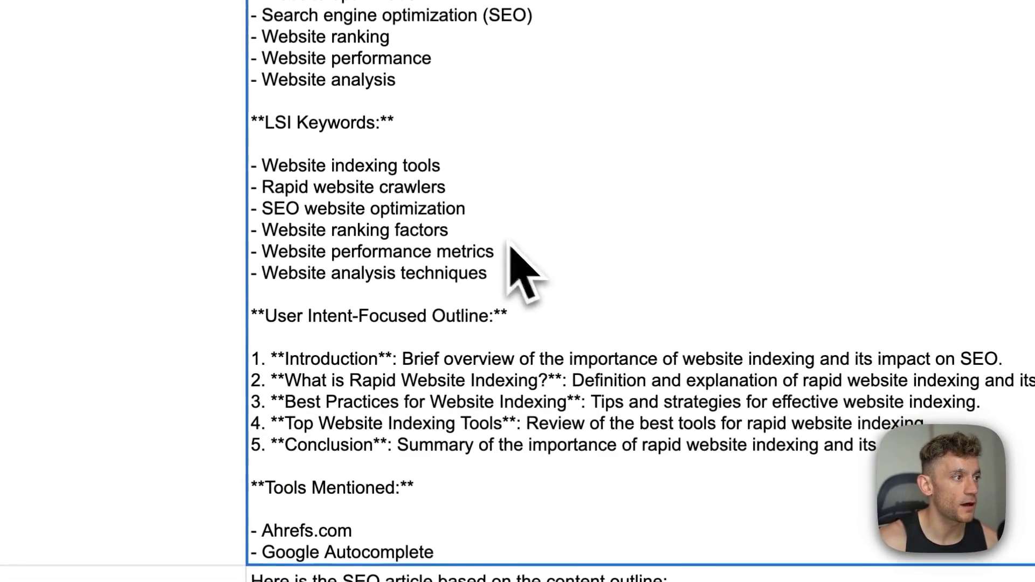
Check the headings of the B5 article against the user intent-focused outline and tools listed in B4
{"action": "scroll", "coordinate": [371, 385], "scroll_direction": "down", "scroll_amount": 1}
{"action": "scroll", "coordinate": [496, 399], "scroll_direction": "down", "scroll_amount": 5}
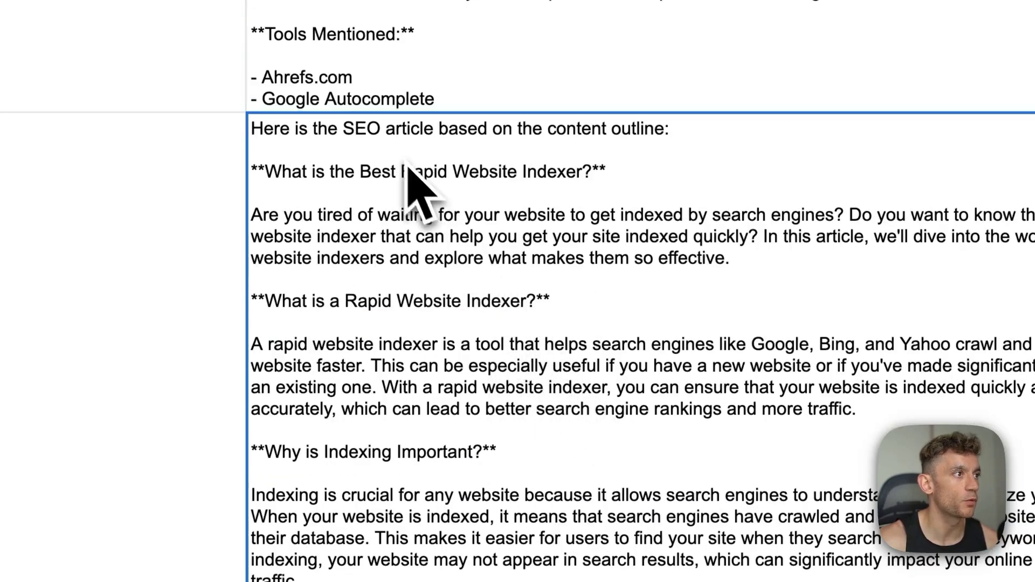
{"action": "scroll", "coordinate": [410, 178], "scroll_direction": "up", "scroll_amount": 5}
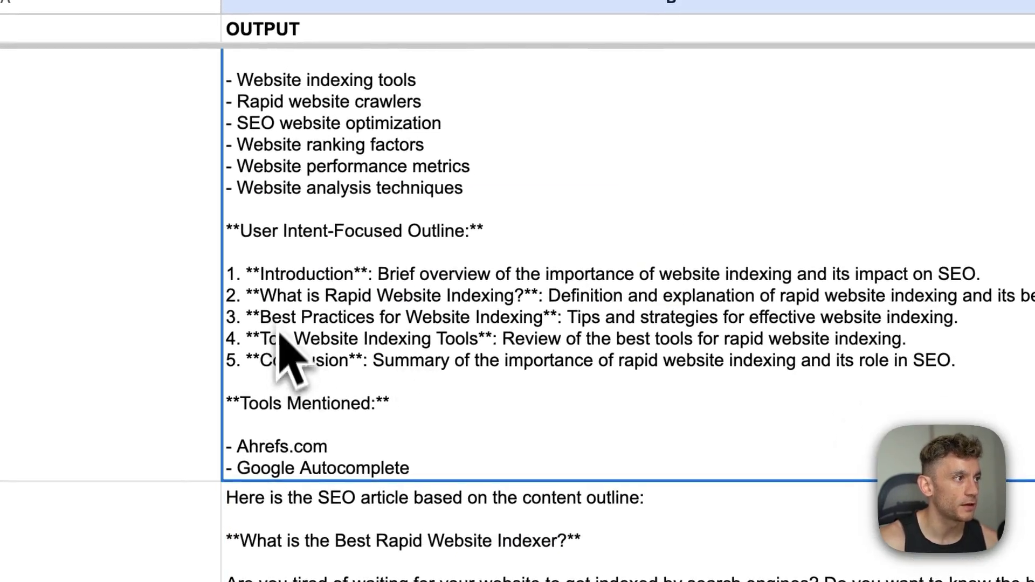
{"action": "scroll", "coordinate": [399, 315], "scroll_direction": "down", "scroll_amount": 4}
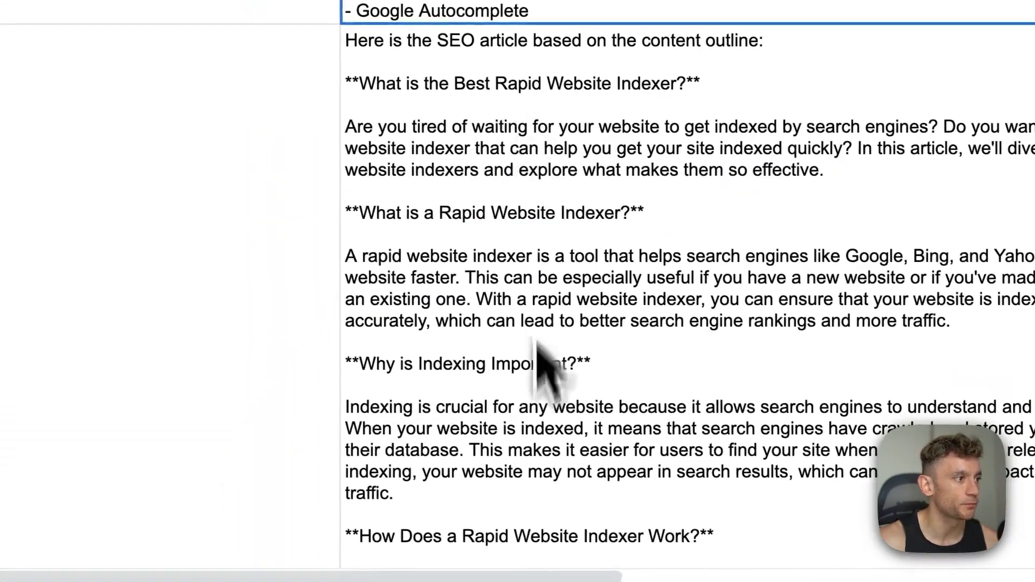
{"action": "scroll", "coordinate": [537, 345], "scroll_direction": "down", "scroll_amount": 3}
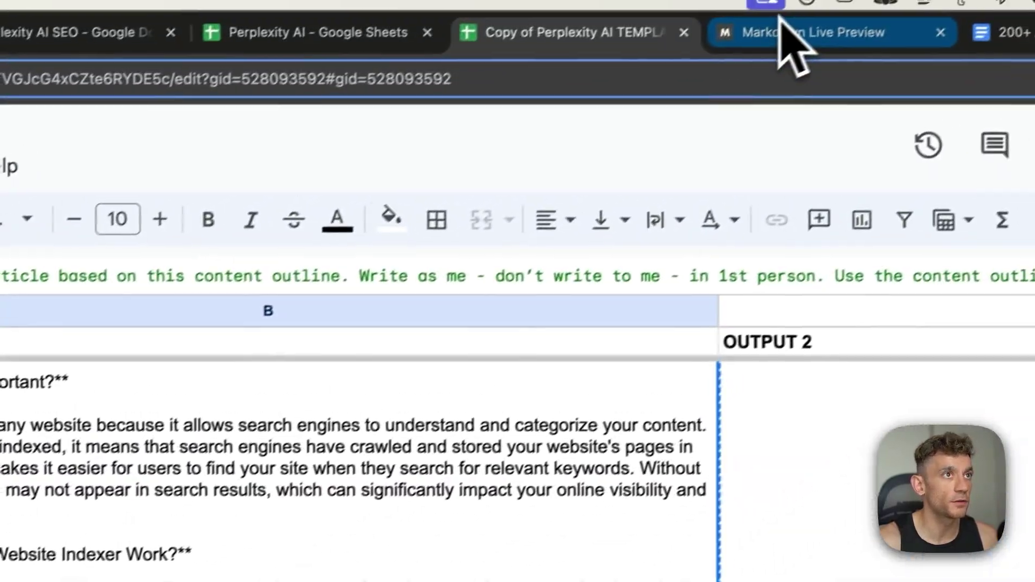
Render the B5 article in Markdown Live Preview and read through its formatted headings, benefits and conclusion
{"action": "left_click", "coordinate": [782, 27]}
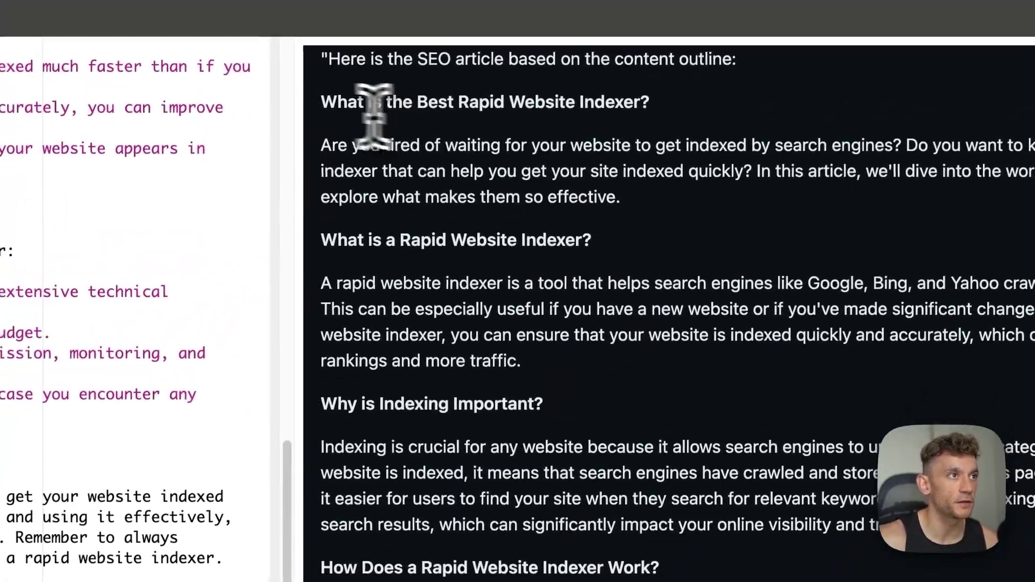
{"action": "left_click_drag", "start_coordinate": [752, 81], "coordinate": [808, 150]}
{"action": "left_click_drag", "start_coordinate": [329, 114], "coordinate": [647, 580]}
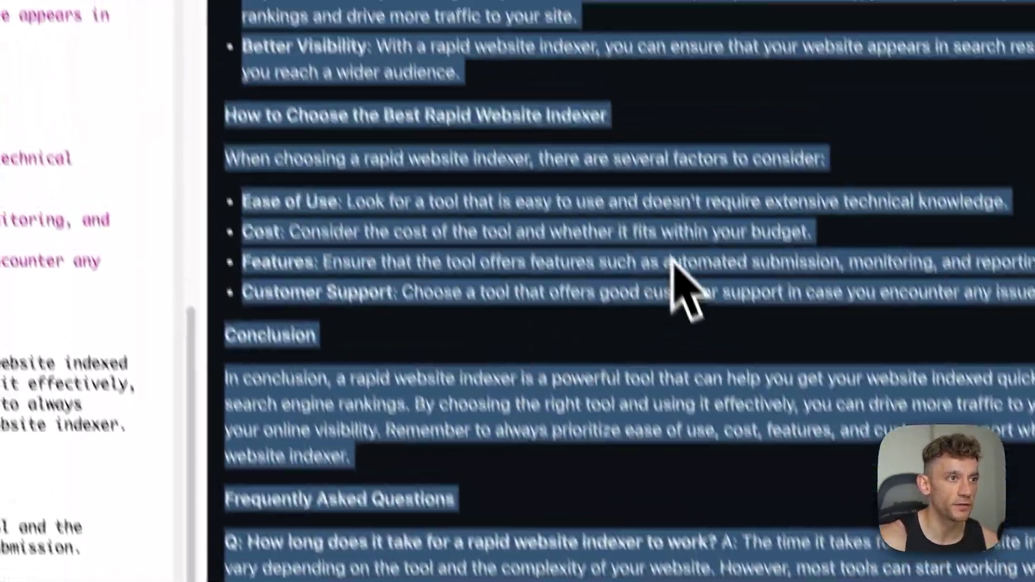
{"action": "left_click", "coordinate": [664, 418]}
{"action": "scroll", "coordinate": [663, 418], "scroll_direction": "up", "scroll_amount": 10}
{"action": "left_click_drag", "start_coordinate": [267, 37], "coordinate": [616, 550]}
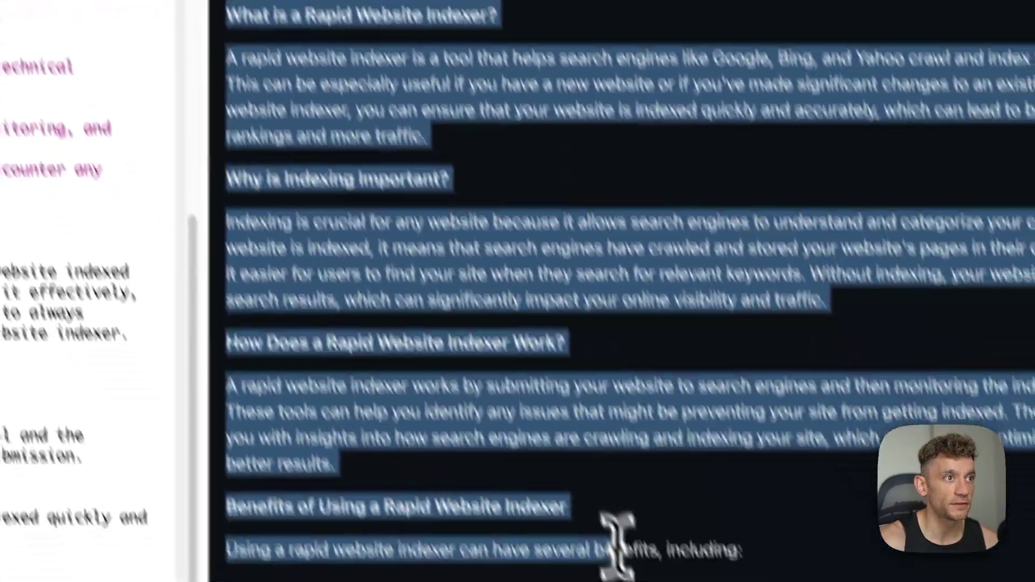
{"action": "left_click", "coordinate": [598, 507]}
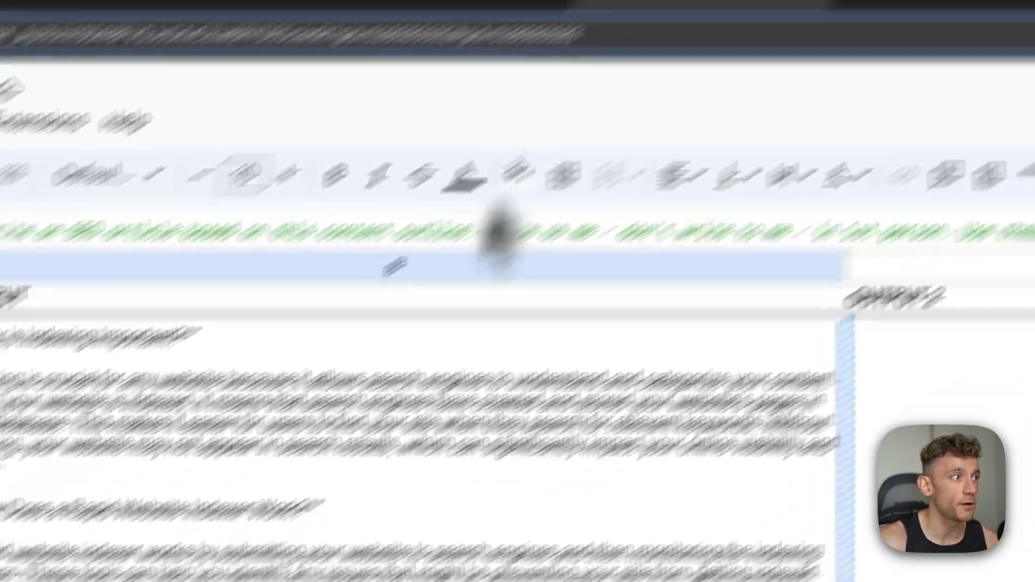
Compare the raw article text in B5 with its formatted version in Markdown Live Preview
{"action": "scroll", "coordinate": [660, 378], "scroll_direction": "up", "scroll_amount": 15}
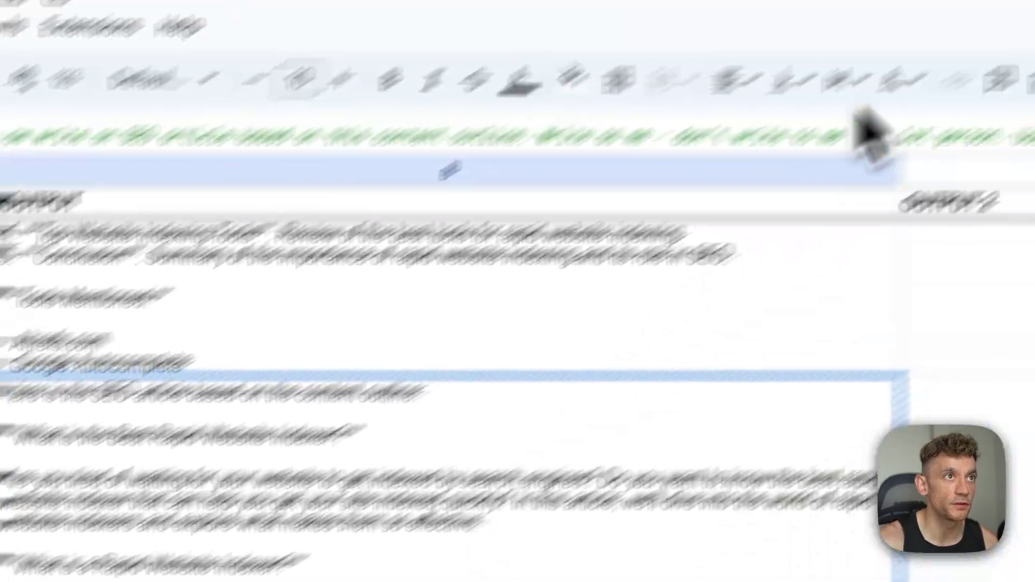
{"action": "left_click", "coordinate": [729, 40]}
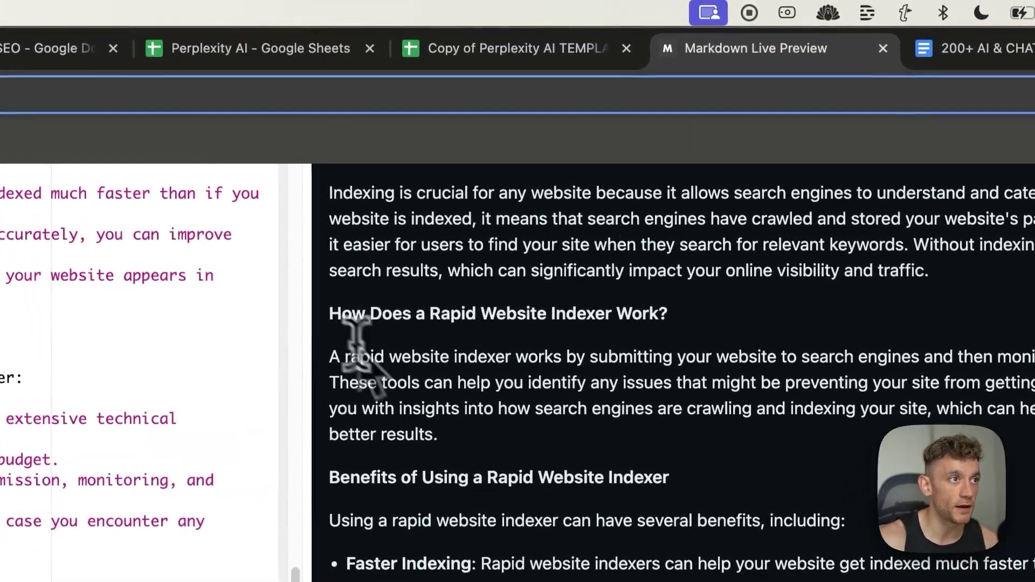
{"action": "left_click_drag", "start_coordinate": [342, 313], "coordinate": [277, 578]}
{"action": "scroll", "coordinate": [585, 453], "scroll_direction": "down", "scroll_amount": 6}
{"action": "scroll", "coordinate": [584, 415], "scroll_direction": "up", "scroll_amount": 10}
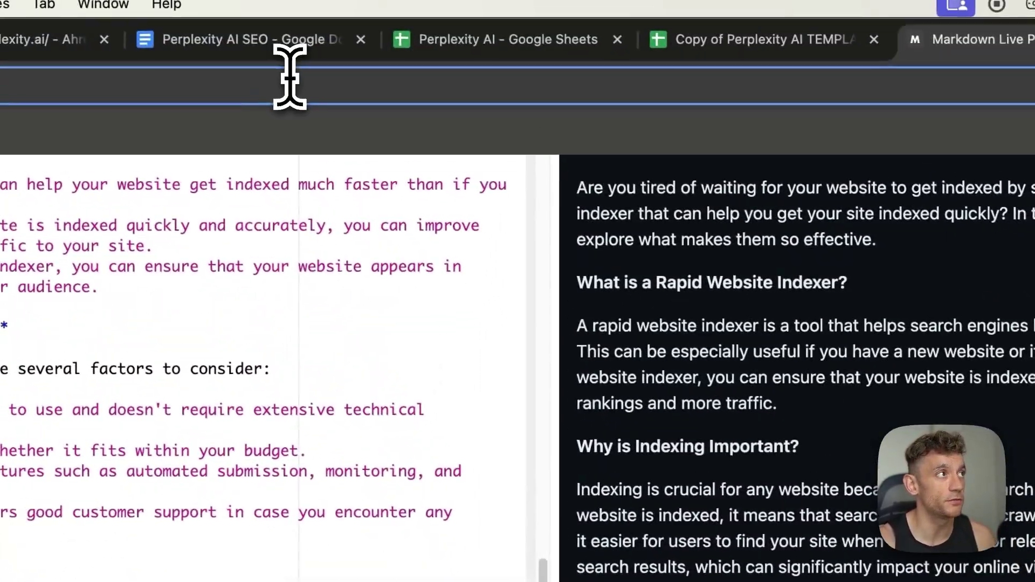
{"action": "left_click", "coordinate": [730, 41]}
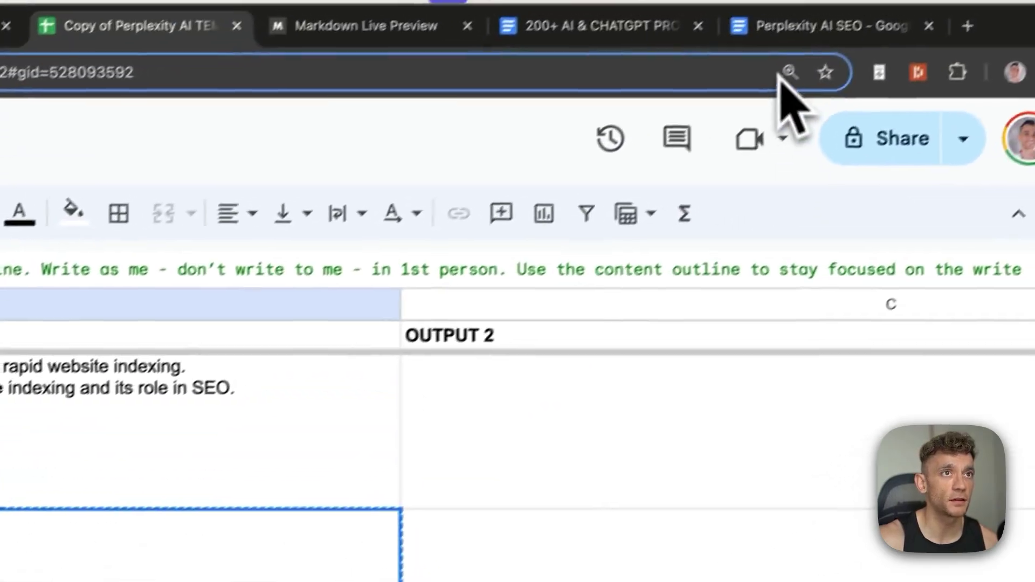
Switch to the Perplexity AI SEO document and review its Google Sheets use case links, including the template, ChatGPT prompts, Markdown preview and SEO Checklist
{"action": "left_click", "coordinate": [770, 27]}
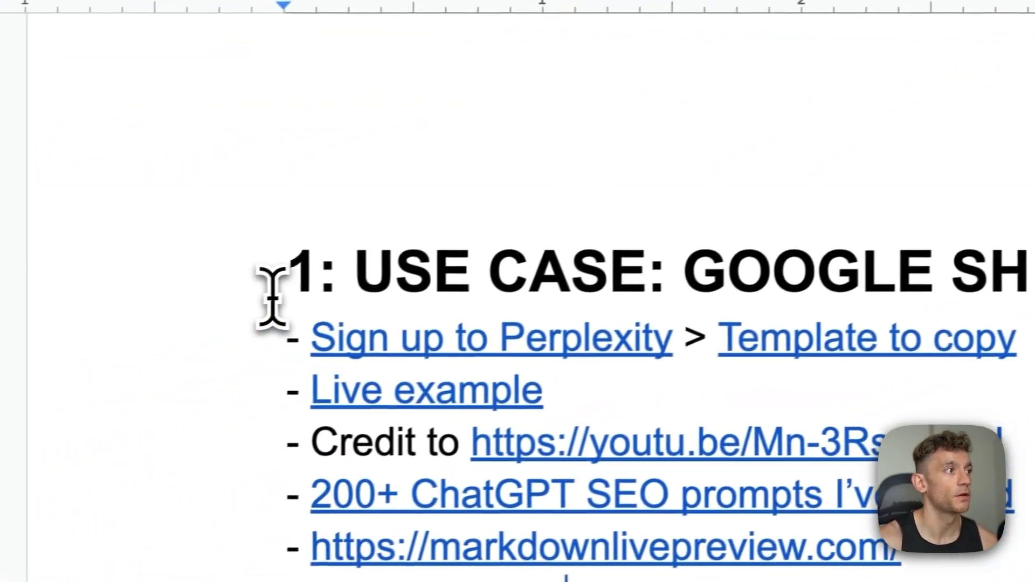
{"action": "left_click_drag", "start_coordinate": [102, 331], "coordinate": [138, 320]}
{"action": "left_click", "coordinate": [118, 342]}
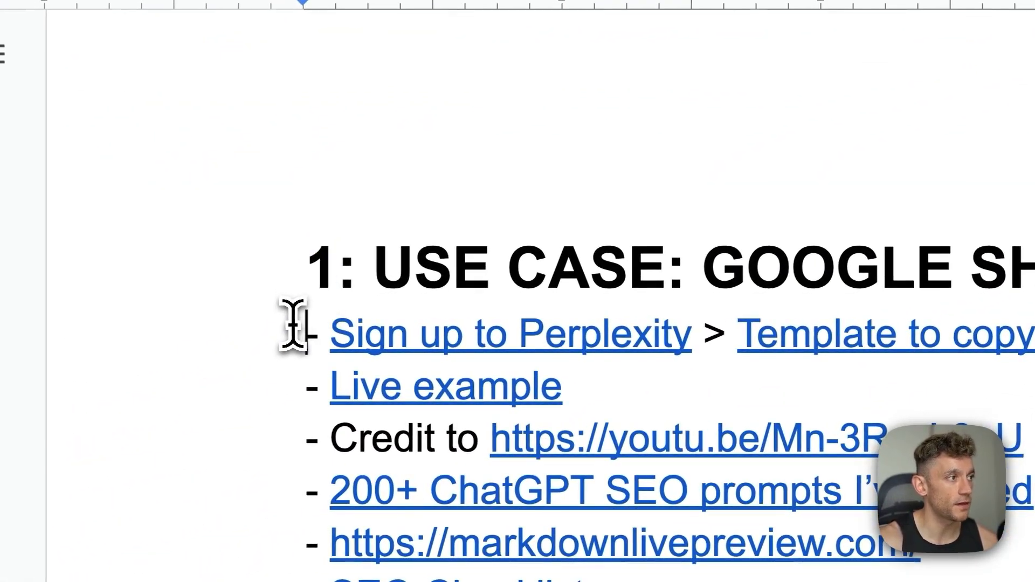
{"action": "left_click", "coordinate": [969, 334]}
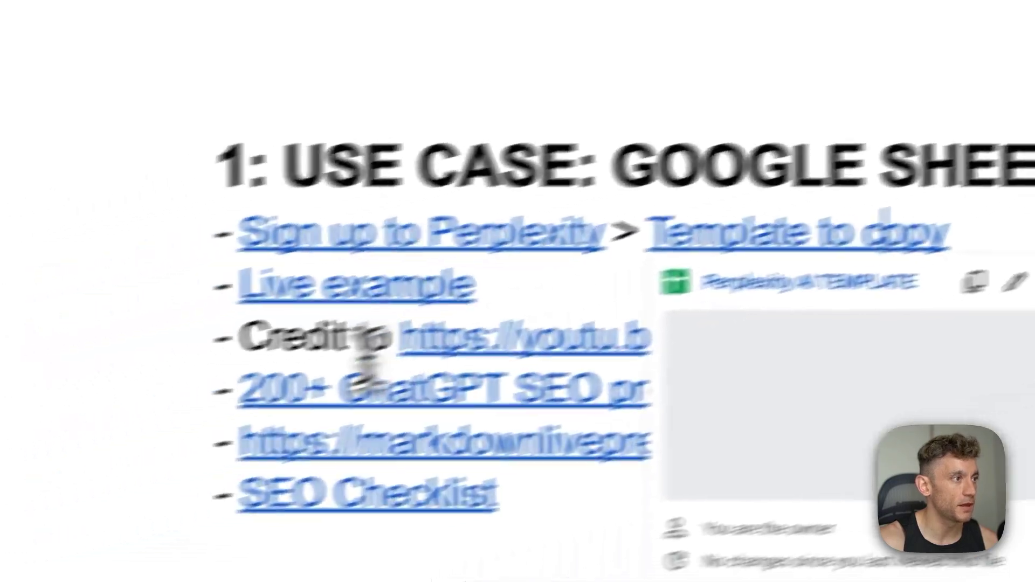
{"action": "left_click", "coordinate": [479, 439]}
{"action": "triple_click", "coordinate": [383, 490]}
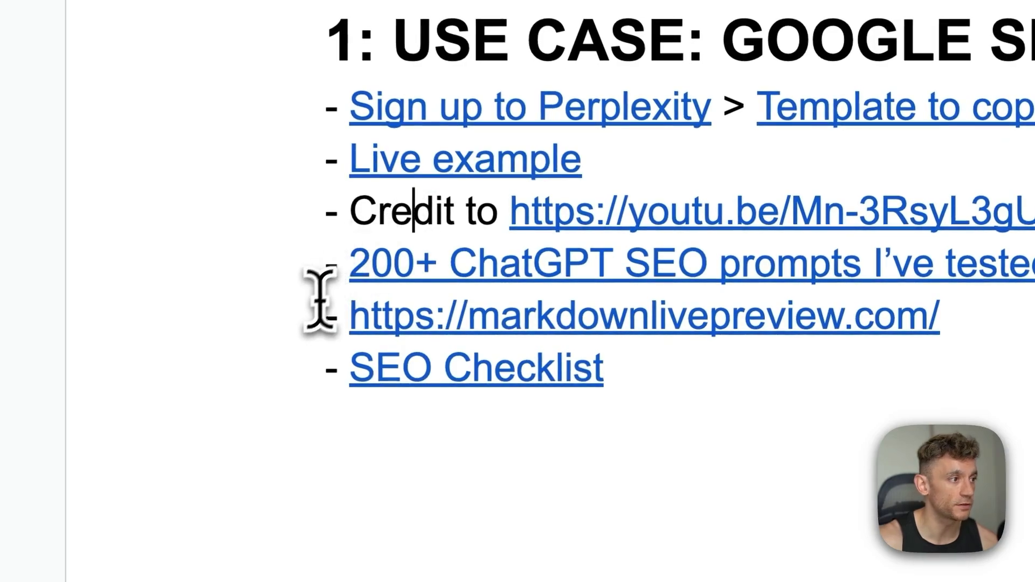
{"action": "left_click_drag", "start_coordinate": [318, 318], "coordinate": [968, 328]}
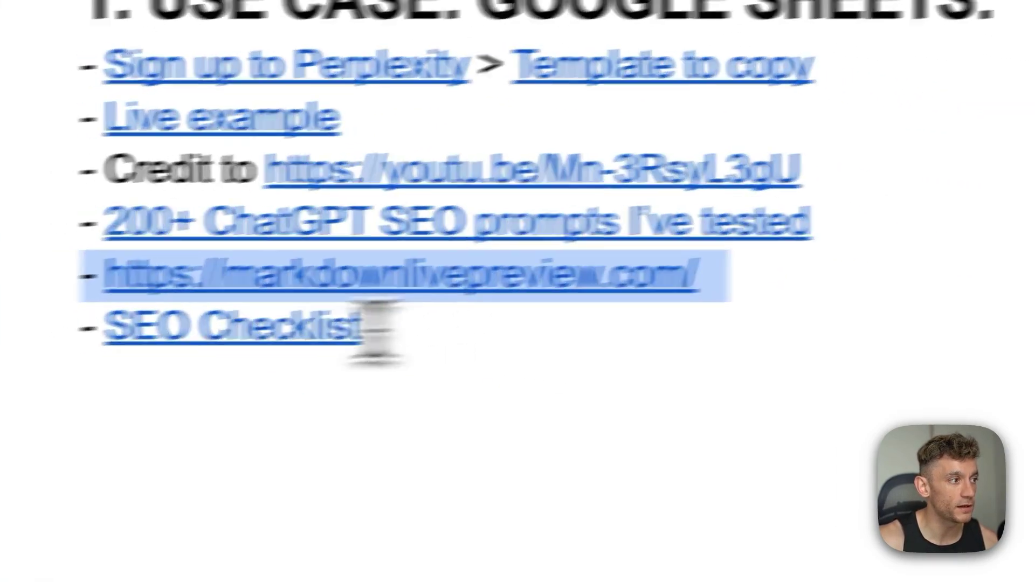
{"action": "left_click_drag", "start_coordinate": [326, 371], "coordinate": [555, 373]}
{"action": "left_click_drag", "start_coordinate": [552, 302], "coordinate": [712, 303]}
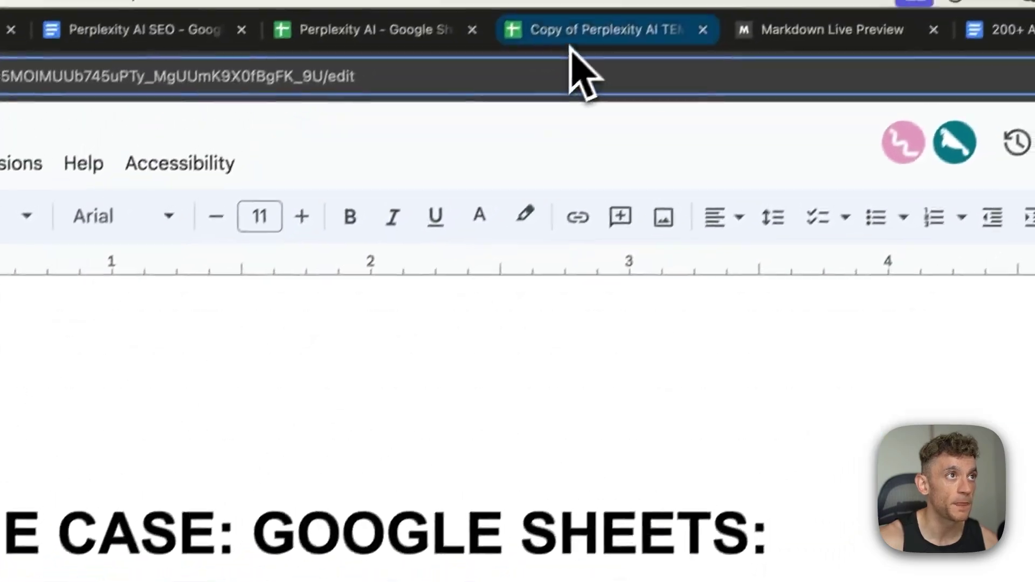
Return to the Copy of Perplexity AI TEMPLATE spreadsheet and review the bird topic map, keyword outline and SEO article outputs
{"action": "left_click", "coordinate": [570, 48]}
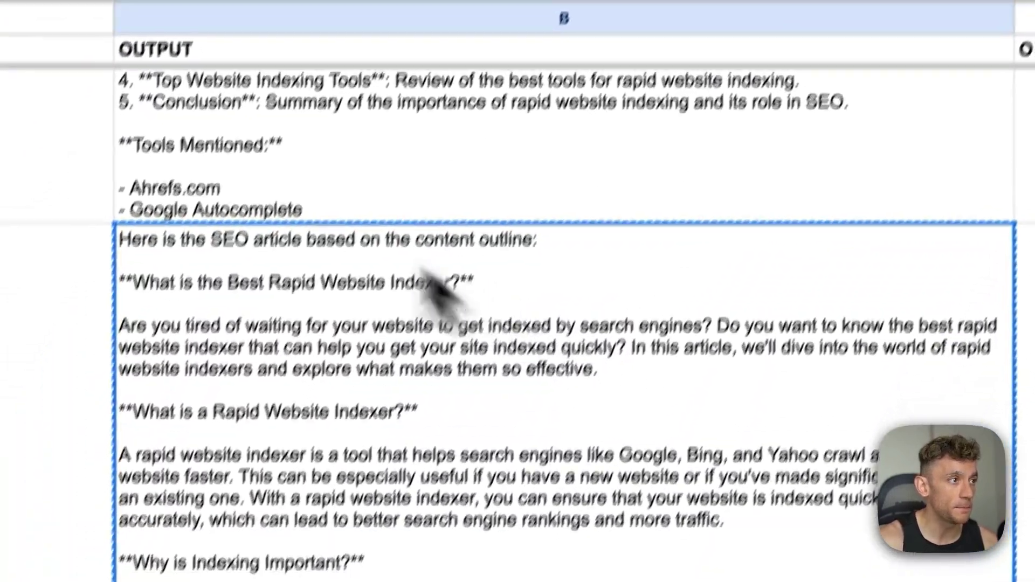
{"action": "scroll", "coordinate": [423, 269], "scroll_direction": "up", "scroll_amount": 10}
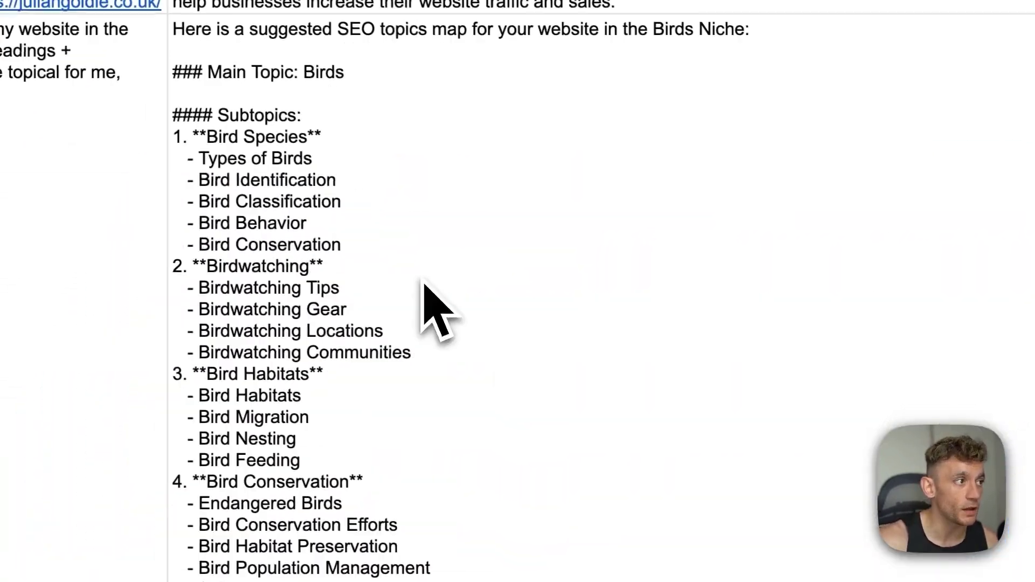
{"action": "scroll", "coordinate": [421, 282], "scroll_direction": "down", "scroll_amount": 12}
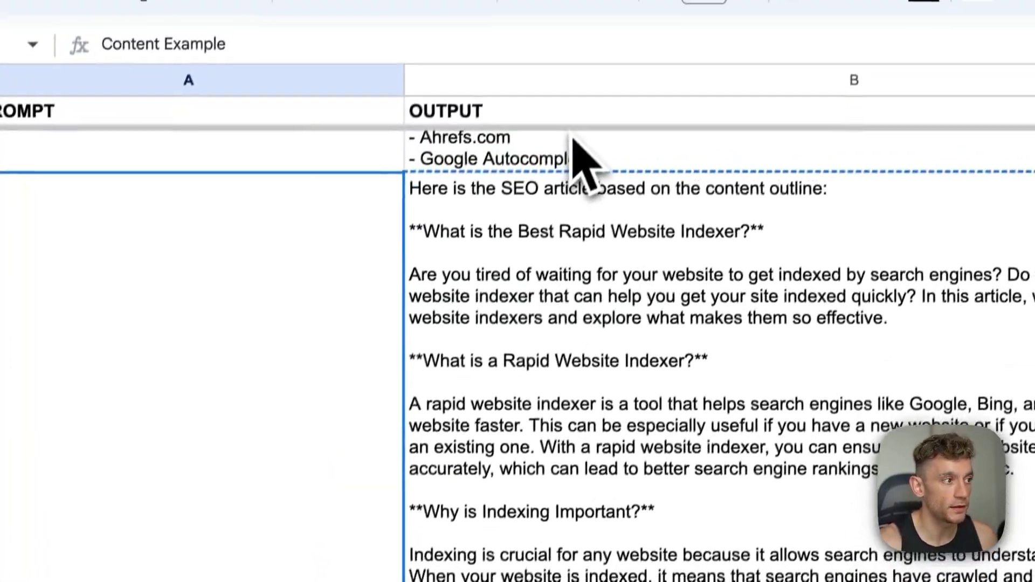
{"action": "key", "text": "super+minus"}
{"action": "key", "text": "super+minus"}
{"action": "left_click", "coordinate": [782, 60]}
{"action": "scroll", "coordinate": [765, 65], "scroll_direction": "up", "scroll_amount": 3}
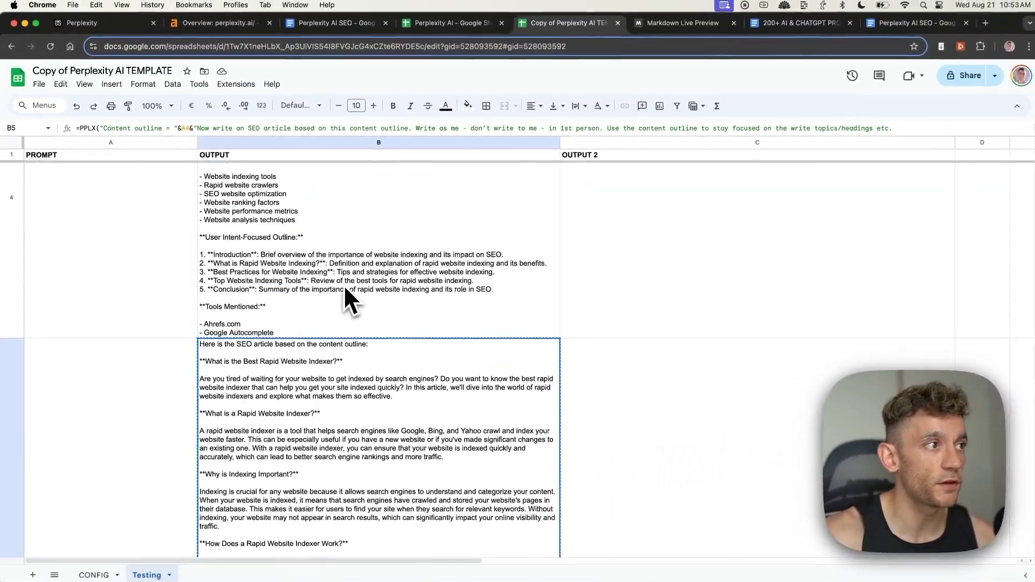
{"action": "scroll", "coordinate": [543, 383], "scroll_direction": "up", "scroll_amount": 1}
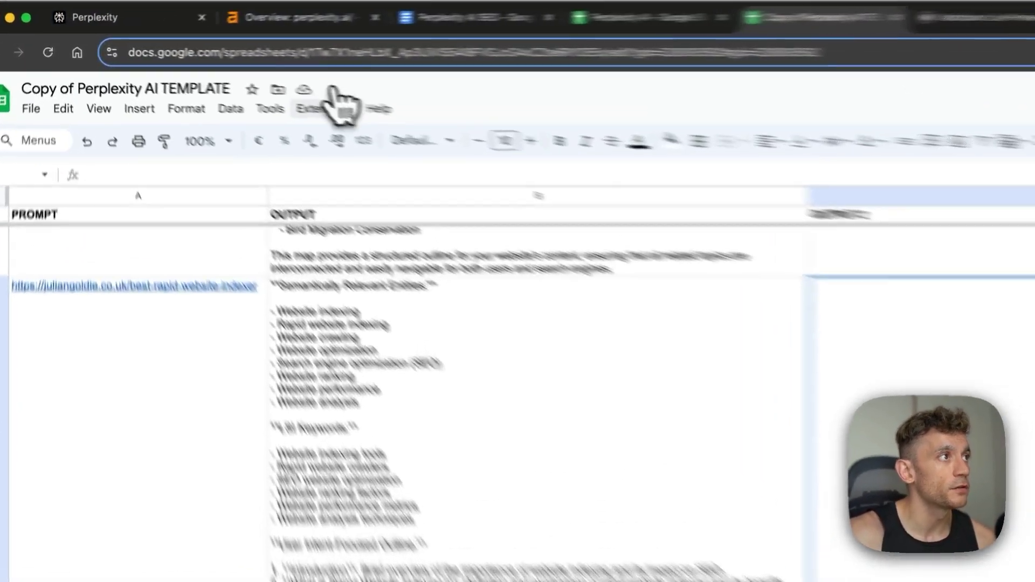
Open the sidebar of the Claude for Sheets extension
{"action": "left_click", "coordinate": [236, 85]}
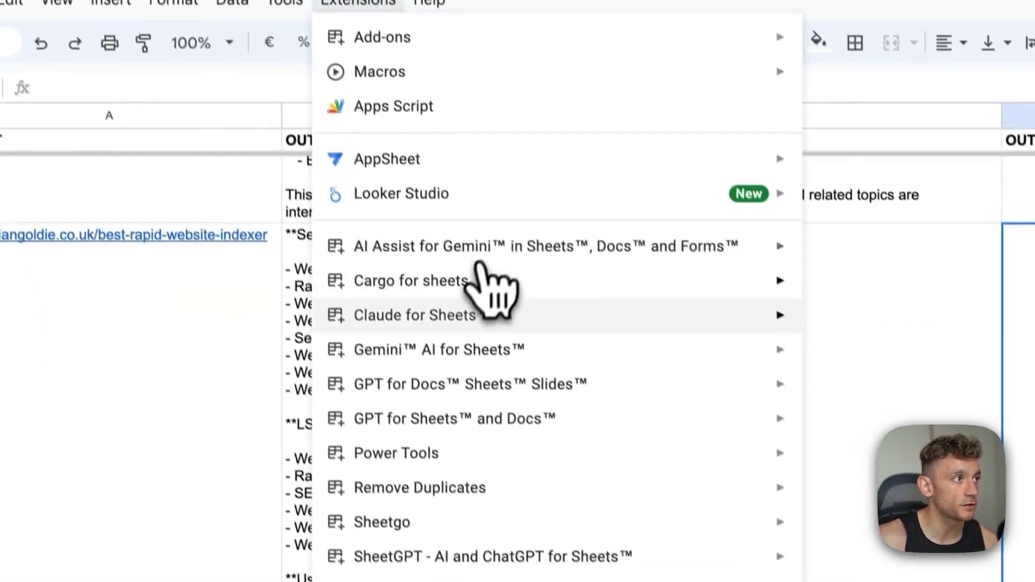
{"action": "mouse_move", "coordinate": [534, 440]}
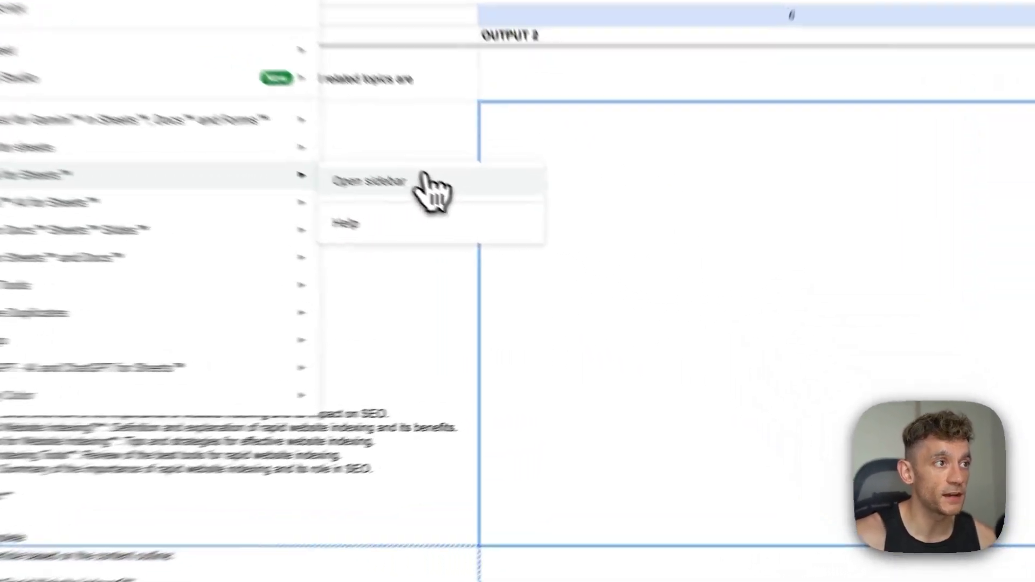
{"action": "left_click", "coordinate": [488, 246]}
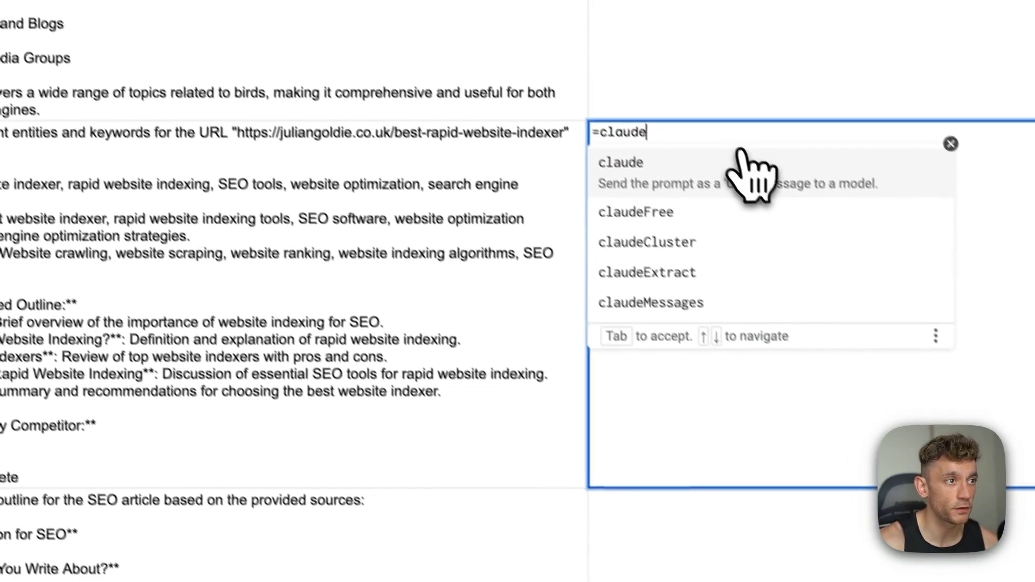
Enter a claude formula in C5 with B5's prompt: the content outline reference to A4 and the first-person SEO article instructions
{"action": "left_click", "coordinate": [810, 240]}
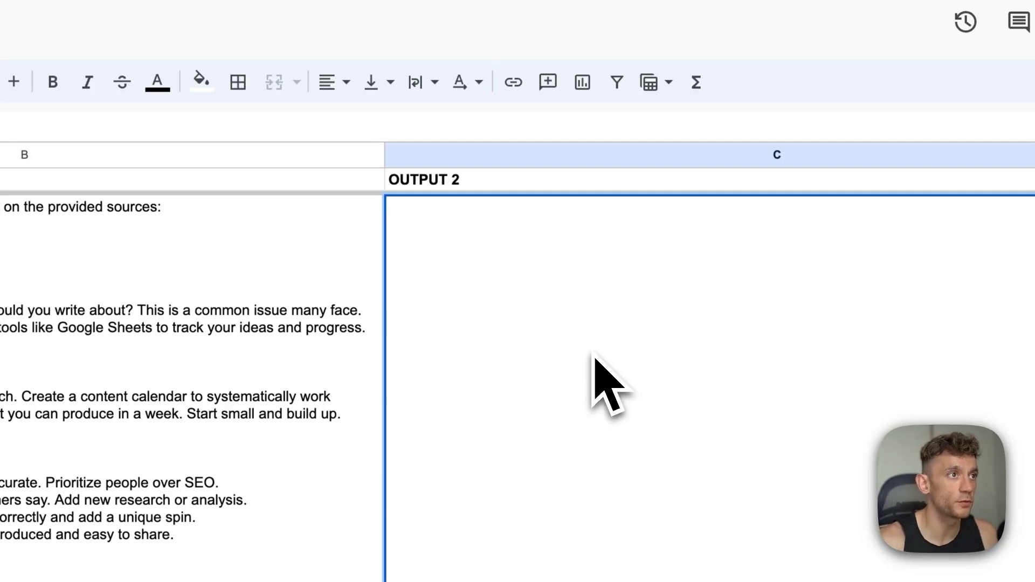
{"action": "type", "text": "="}
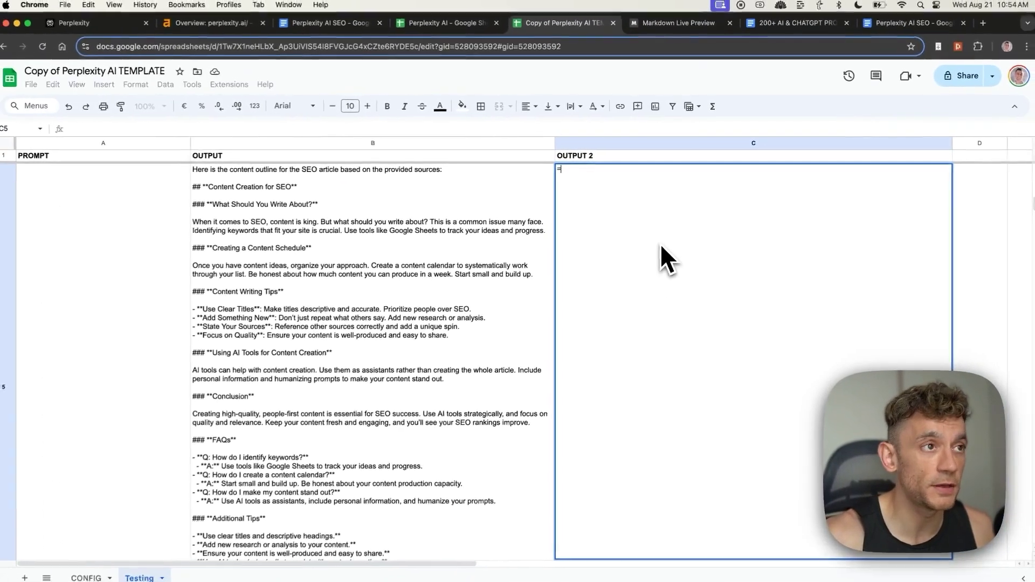
{"action": "type", "text": "claude("}
{"action": "key", "text": "super+v"}
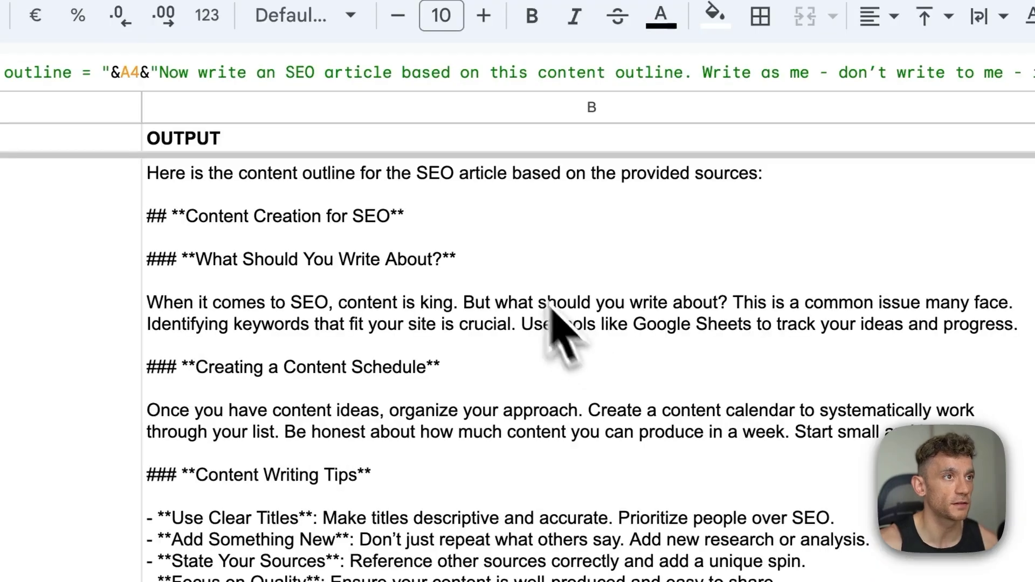
Check the URL in A4 that the prompt references and read the Perplexity article in B5
{"action": "left_click", "coordinate": [353, 409]}
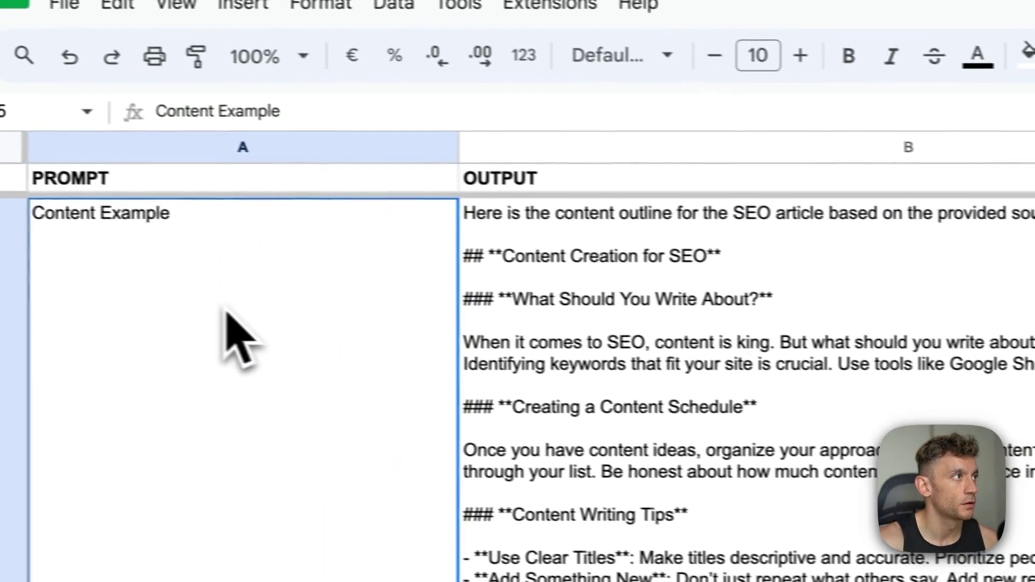
{"action": "scroll", "coordinate": [232, 323], "scroll_direction": "up", "scroll_amount": 5}
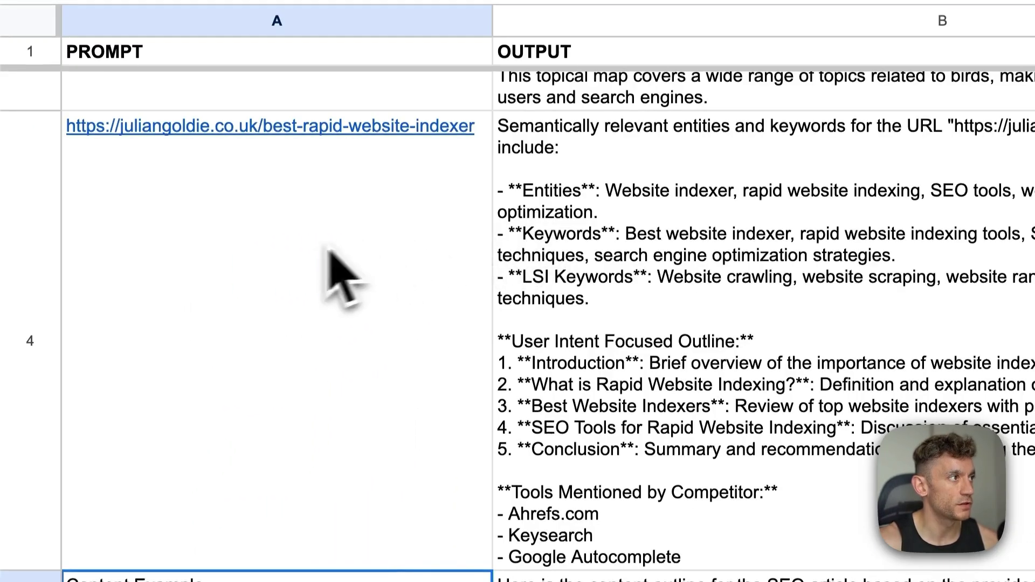
{"action": "left_click", "coordinate": [438, 318]}
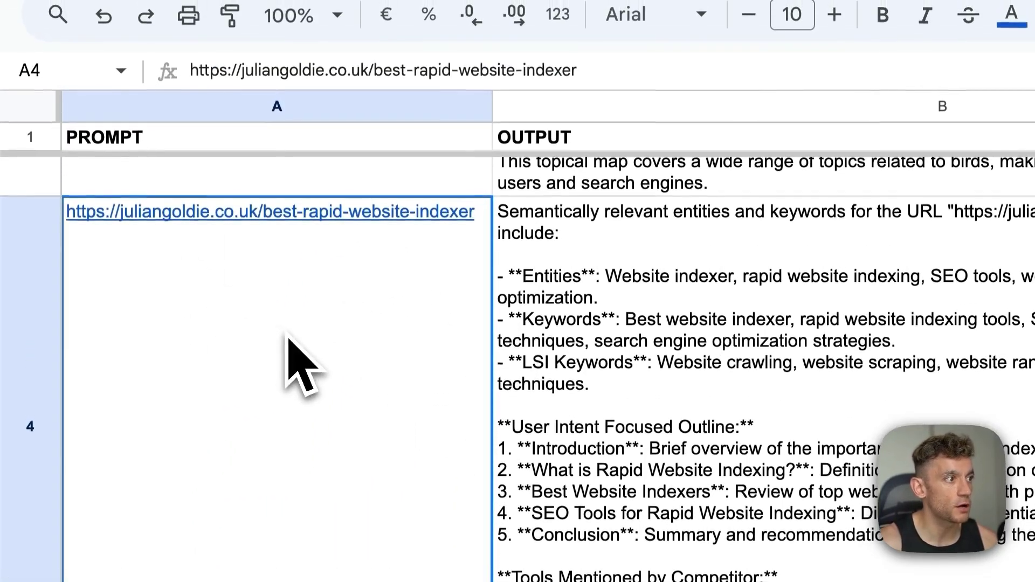
{"action": "scroll", "coordinate": [299, 276], "scroll_direction": "down", "scroll_amount": 5}
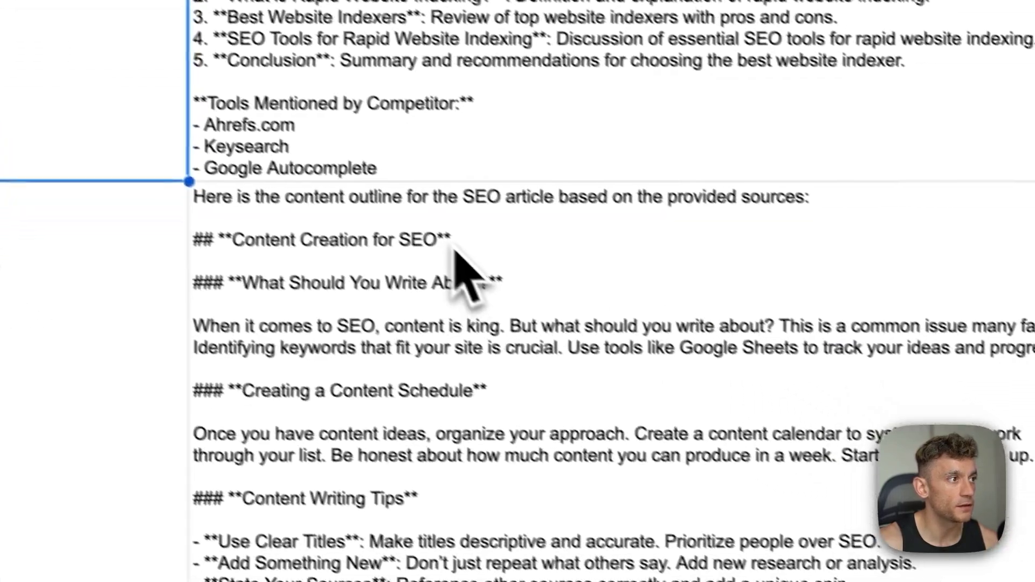
{"action": "left_click", "coordinate": [828, 524]}
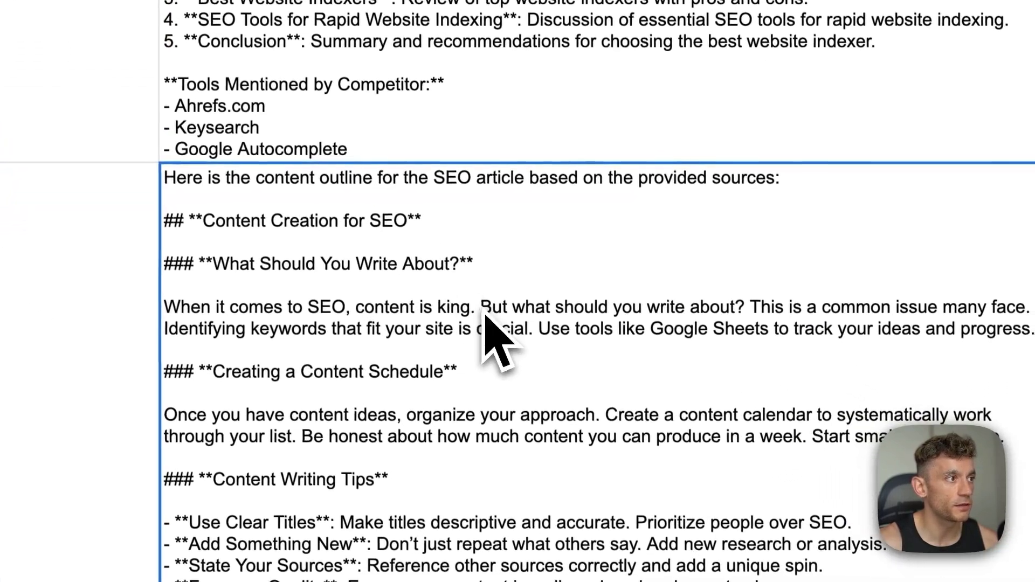
{"action": "scroll", "coordinate": [682, 261], "scroll_direction": "down", "scroll_amount": 4}
{"action": "scroll", "coordinate": [689, 277], "scroll_direction": "up", "scroll_amount": 1}
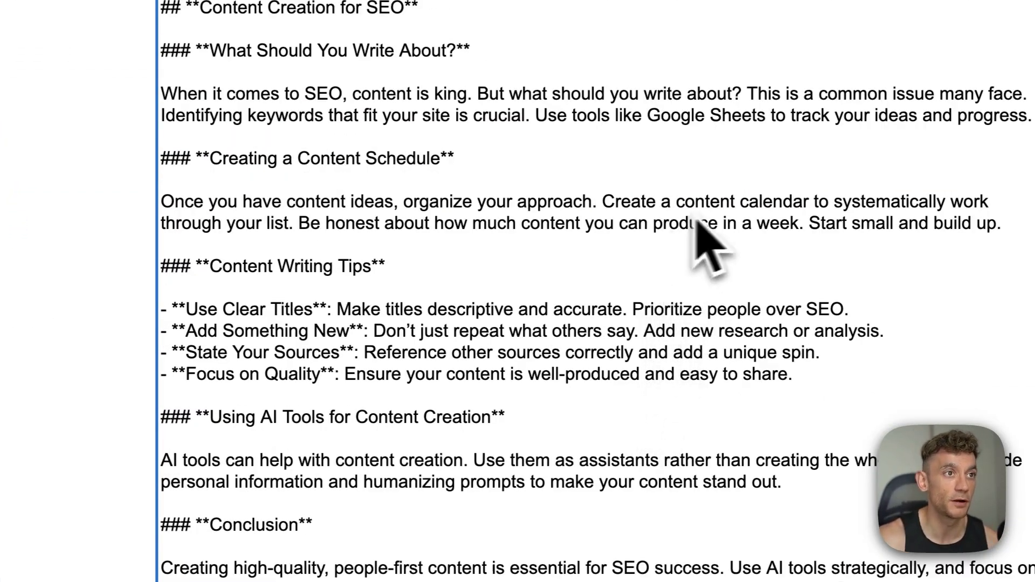
Render the Claude article from C5 in Markdown Live Preview, read it, and switch to the Perplexity AI SEO document
{"action": "left_click", "coordinate": [788, 299]}
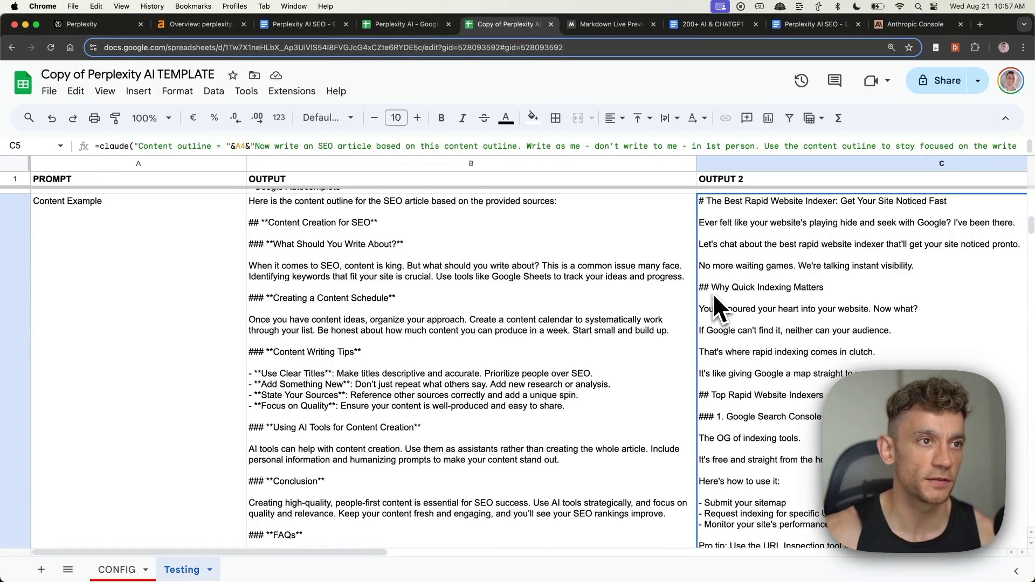
{"action": "left_click", "coordinate": [592, 24]}
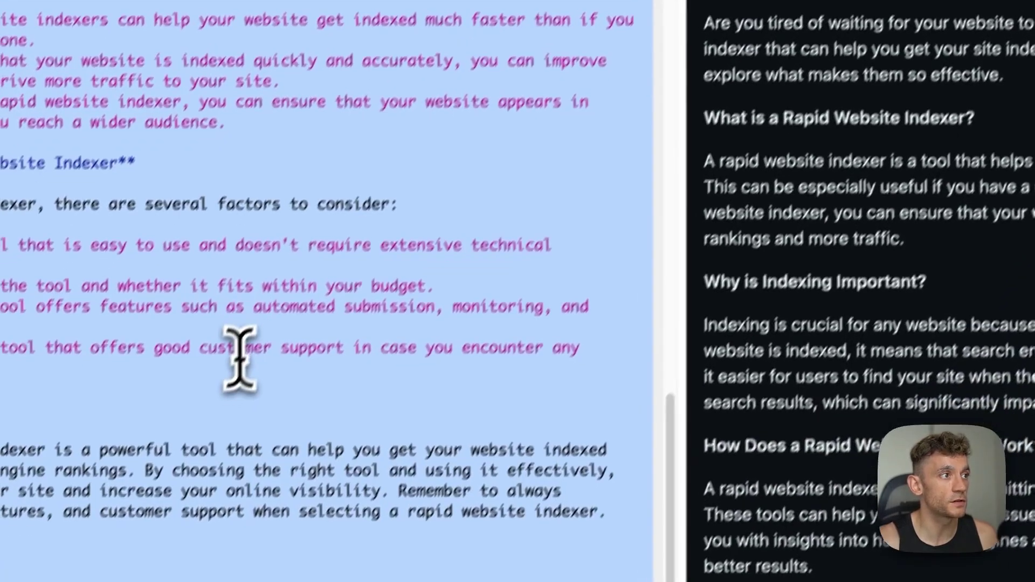
{"action": "key", "text": "super+v"}
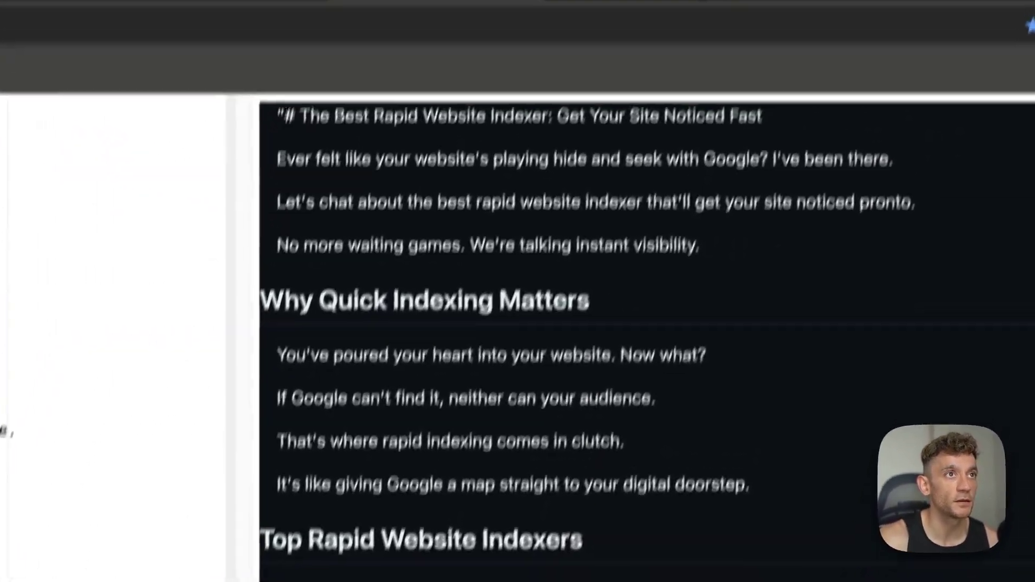
{"action": "left_click", "coordinate": [773, 47]}
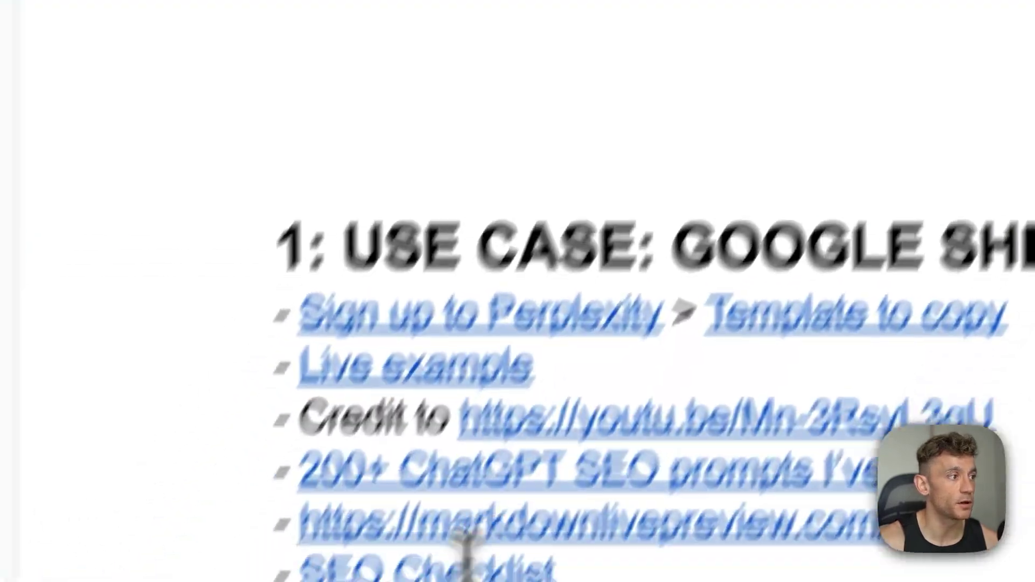
Review the Google Sheets use case links in the document and the topical map and article outputs in the template's Testing sheet
{"action": "triple_click", "coordinate": [467, 563]}
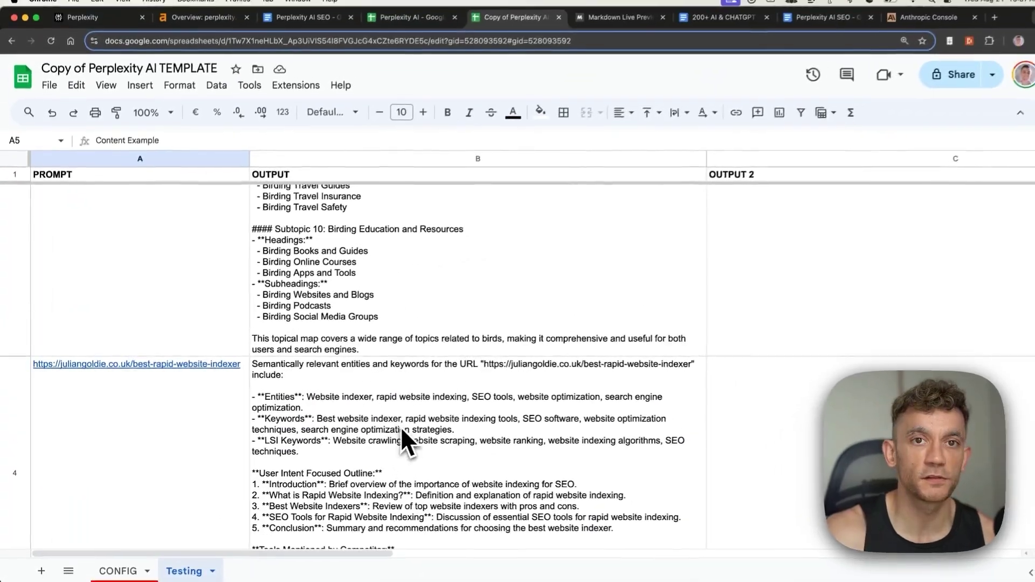
{"action": "scroll", "coordinate": [519, 370], "scroll_direction": "up", "scroll_amount": 5}
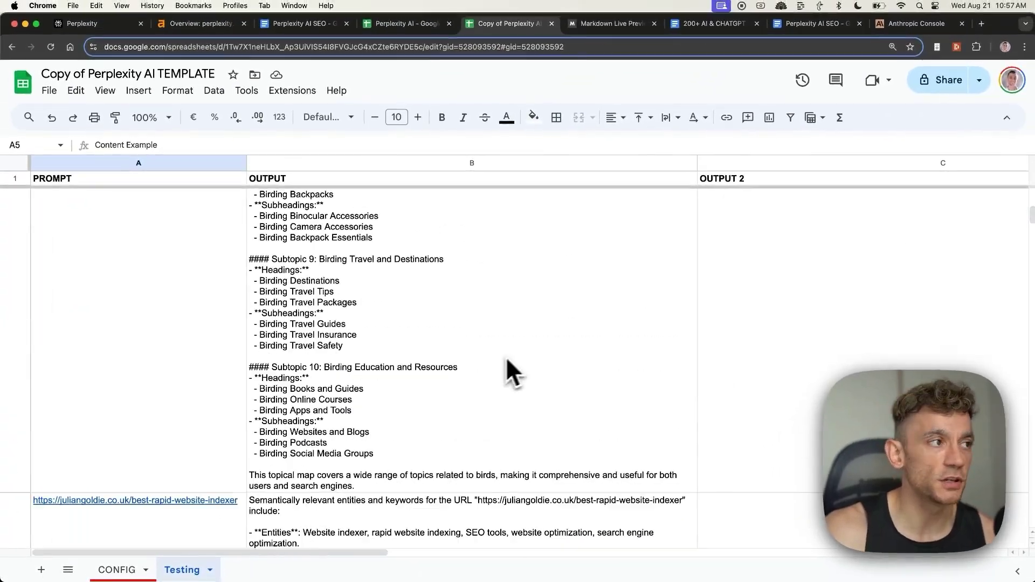
{"action": "left_click", "coordinate": [329, 204]}
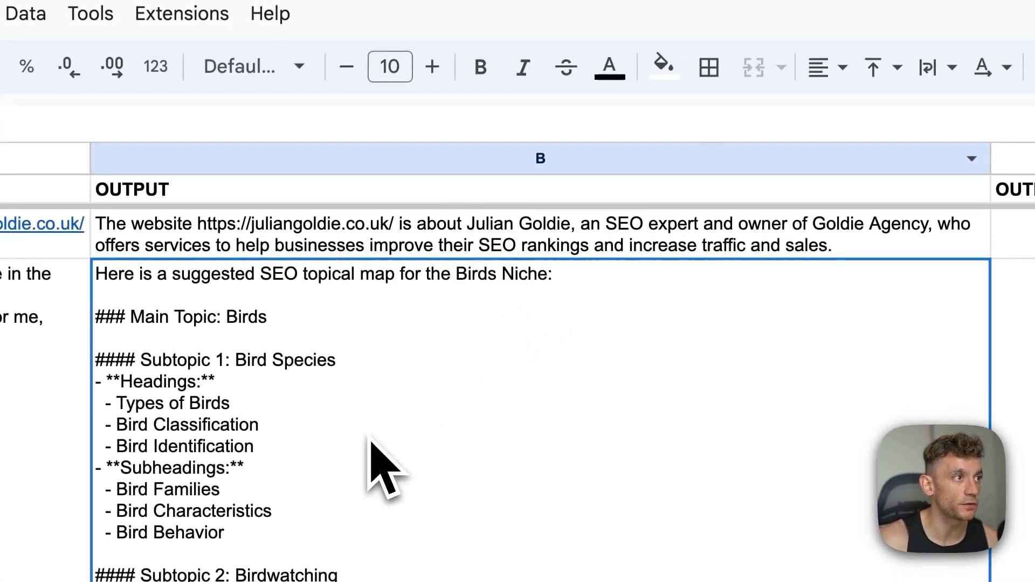
{"action": "scroll", "coordinate": [754, 426], "scroll_direction": "down", "scroll_amount": 3}
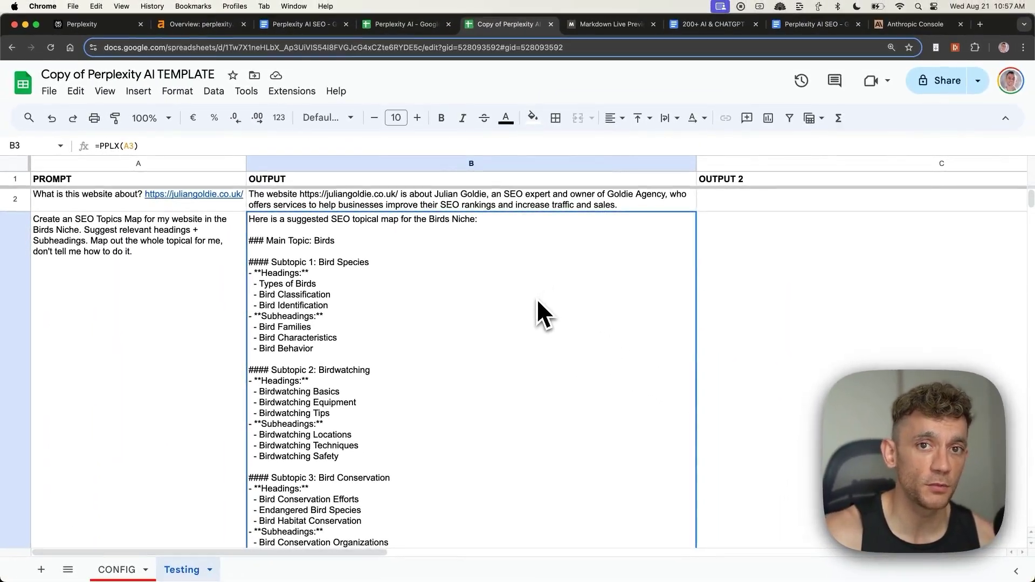
{"action": "scroll", "coordinate": [496, 393], "scroll_direction": "down", "scroll_amount": 15}
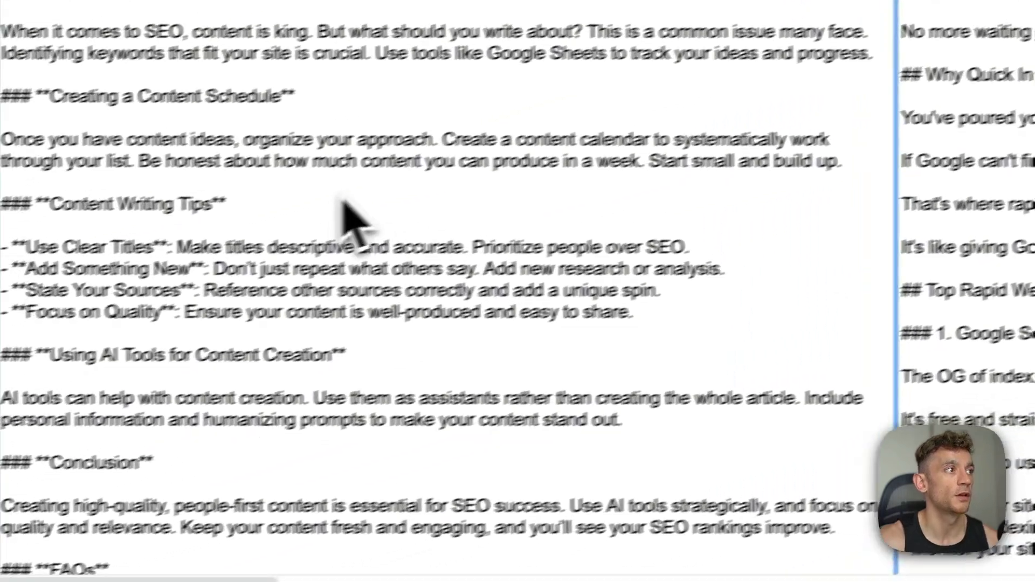
{"action": "scroll", "coordinate": [415, 178], "scroll_direction": "up", "scroll_amount": 5}
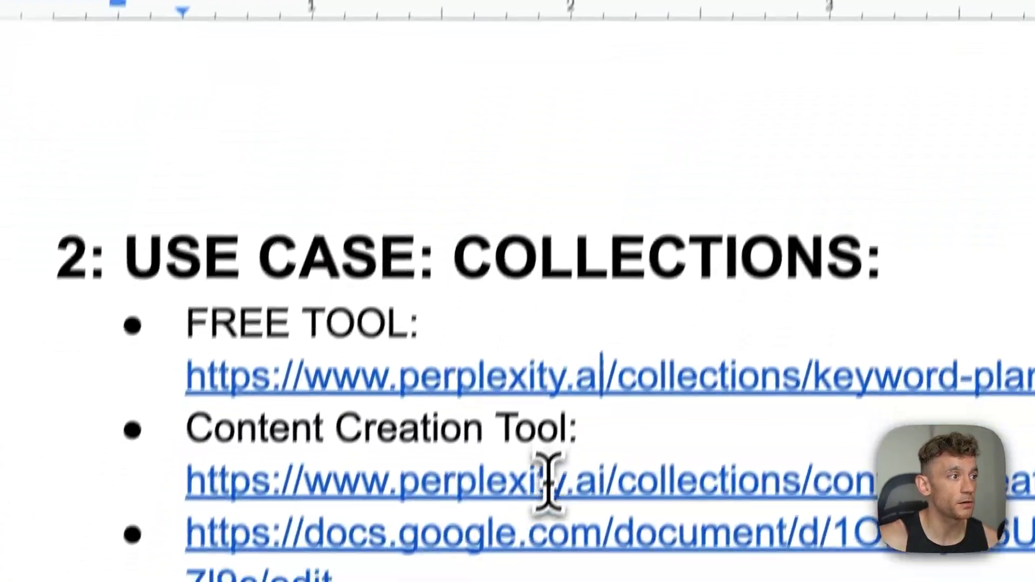
Open the Keyword Planner and Content Creation collections from the links under the document's Collections use case
{"action": "left_click", "coordinate": [547, 480]}
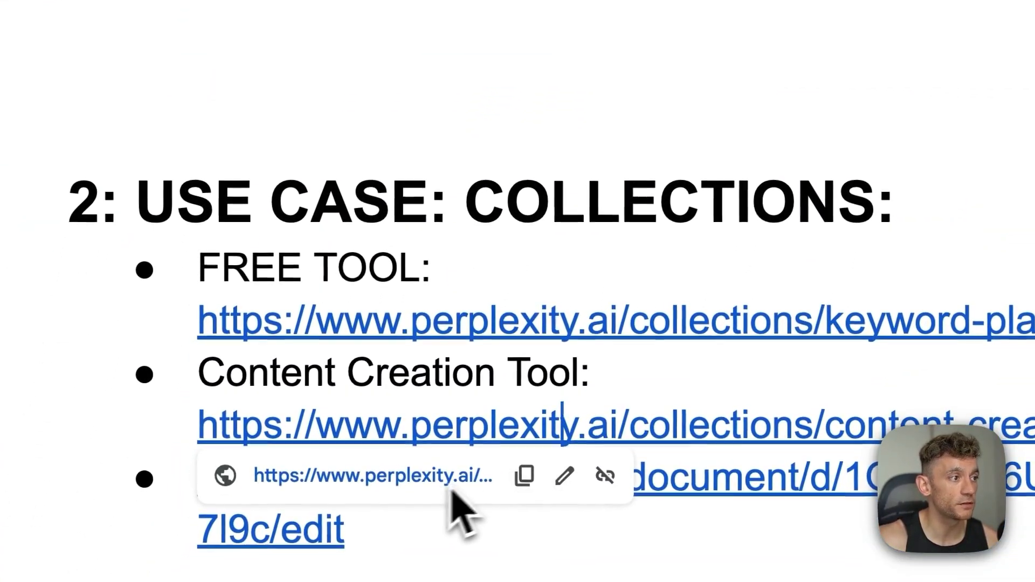
{"action": "left_click", "coordinate": [431, 530]}
{"action": "left_click_drag", "start_coordinate": [596, 44], "coordinate": [792, 51]}
{"action": "left_click", "coordinate": [547, 50]}
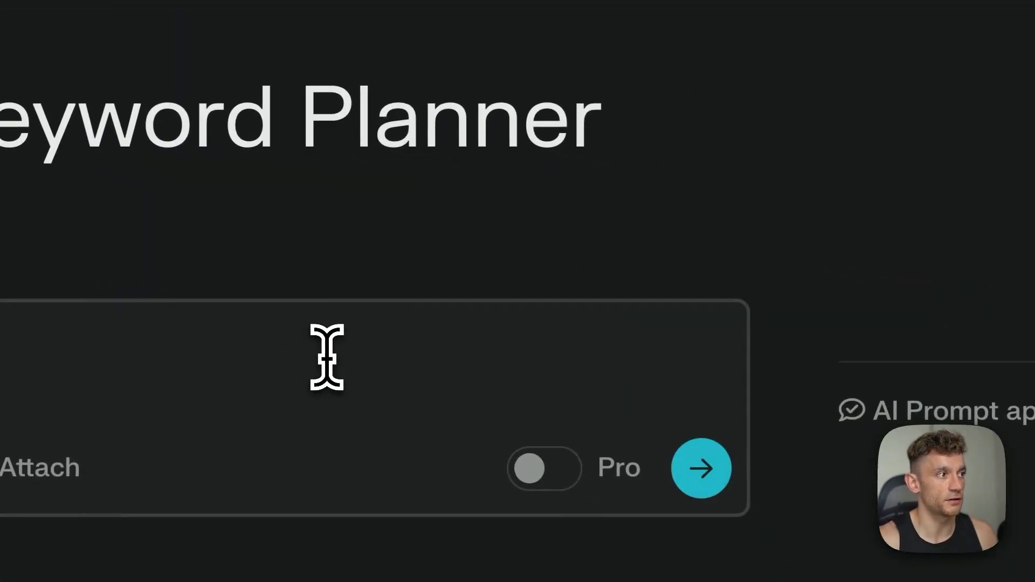
Ask the Keyword Planner collection to "Generate keywords for me" and give "SEO training" as the niche
{"action": "type", "text": "me"}
{"action": "key", "text": "Return"}
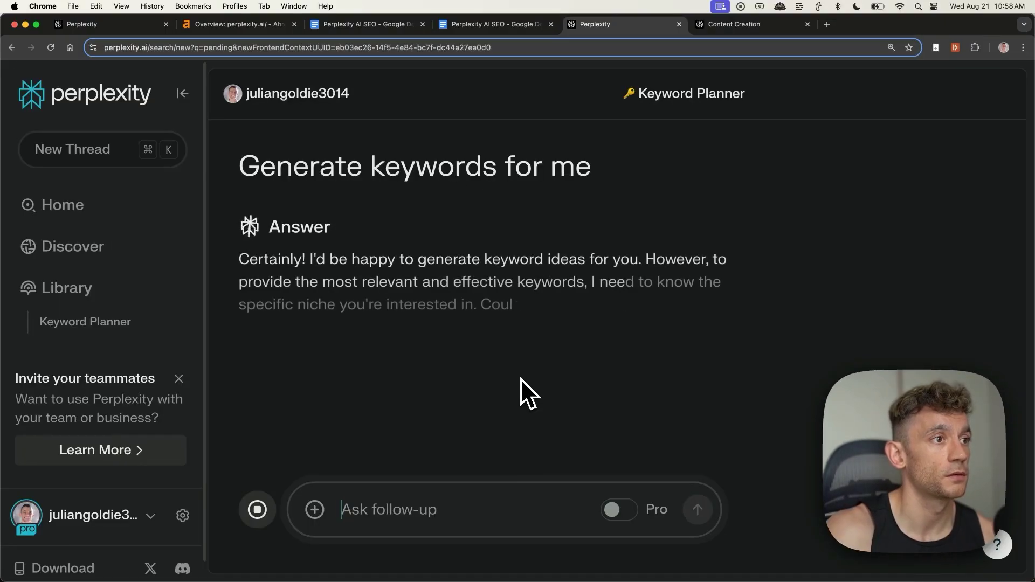
{"action": "type", "text": "SEO training"}
{"action": "key", "text": "Return"}
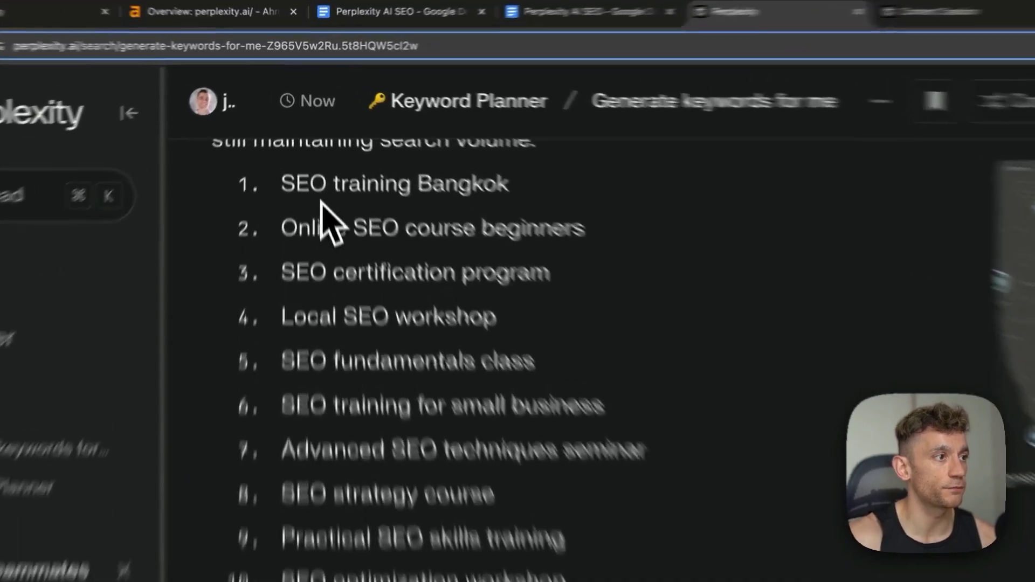
Look through the generated keyword list, copy "SEO training Bangkok" and switch to the Content Creation collection
{"action": "left_click_drag", "start_coordinate": [320, 212], "coordinate": [596, 568]}
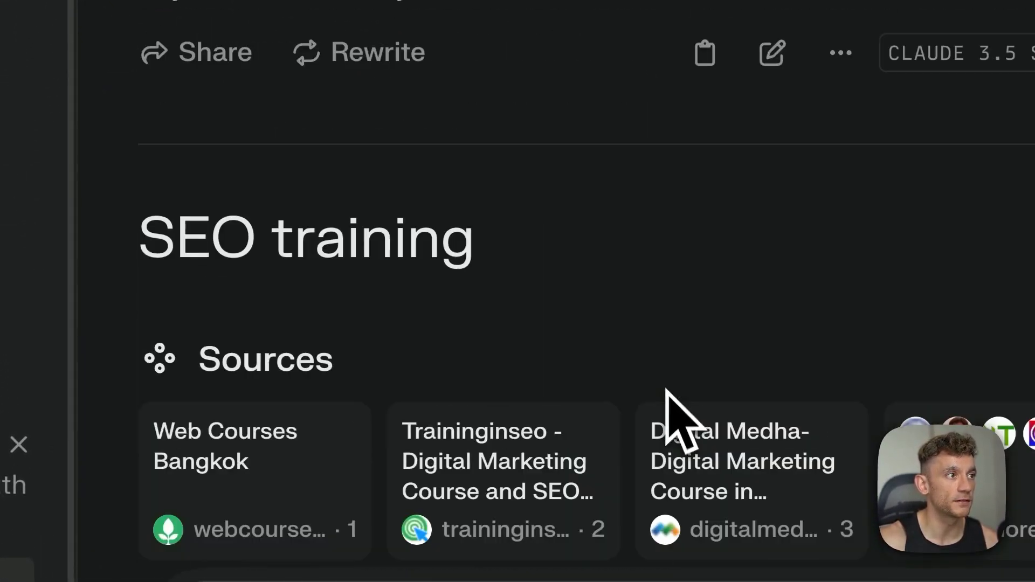
{"action": "scroll", "coordinate": [674, 411], "scroll_direction": "down", "scroll_amount": 6}
{"action": "scroll", "coordinate": [674, 416], "scroll_direction": "up", "scroll_amount": 3}
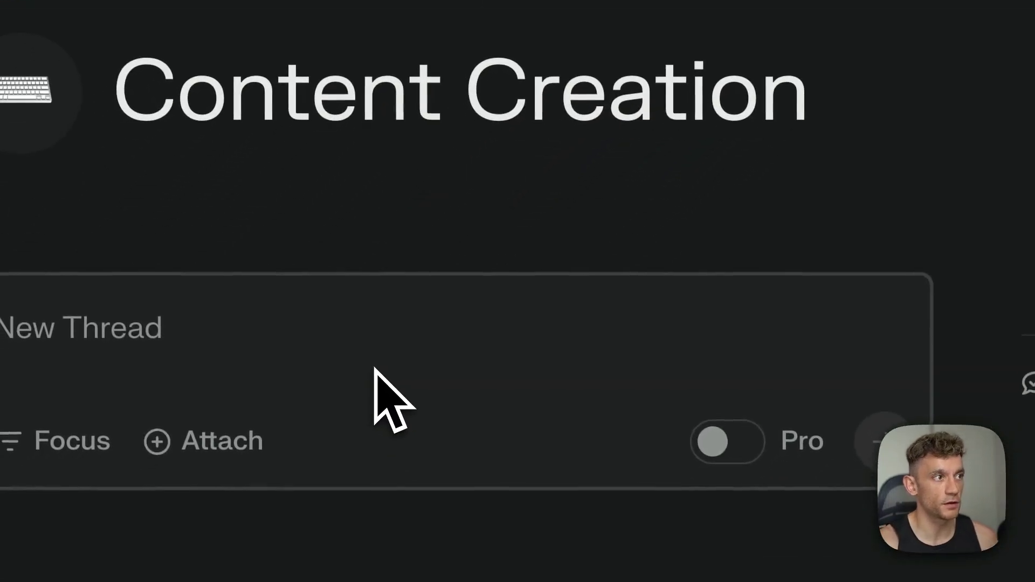
Submit the prompt "Create an article about the keyword SEO training Bangkok" in the Content Creation collection
{"action": "type", "text": "Create "}
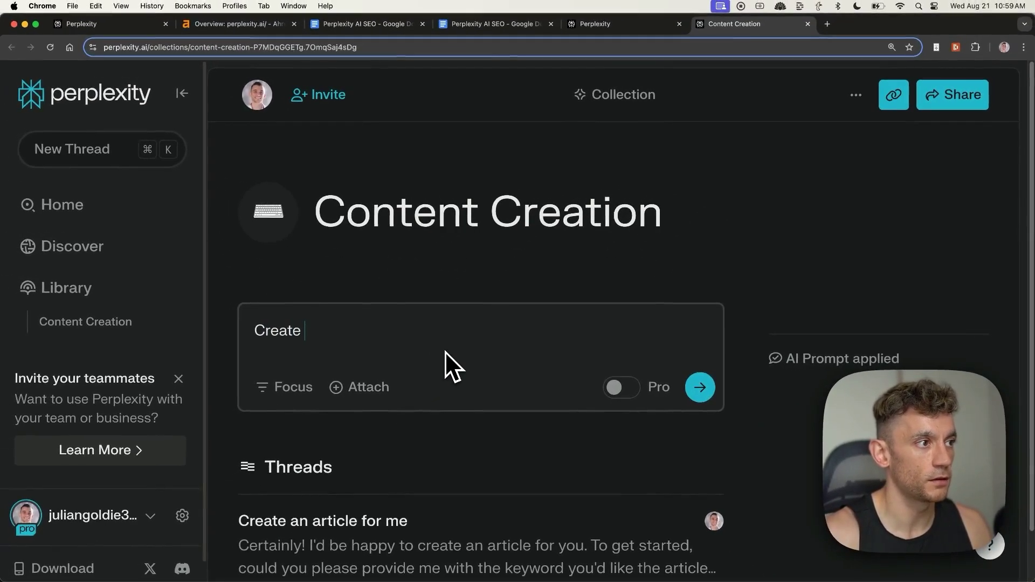
{"action": "type", "text": "an article about the key"}
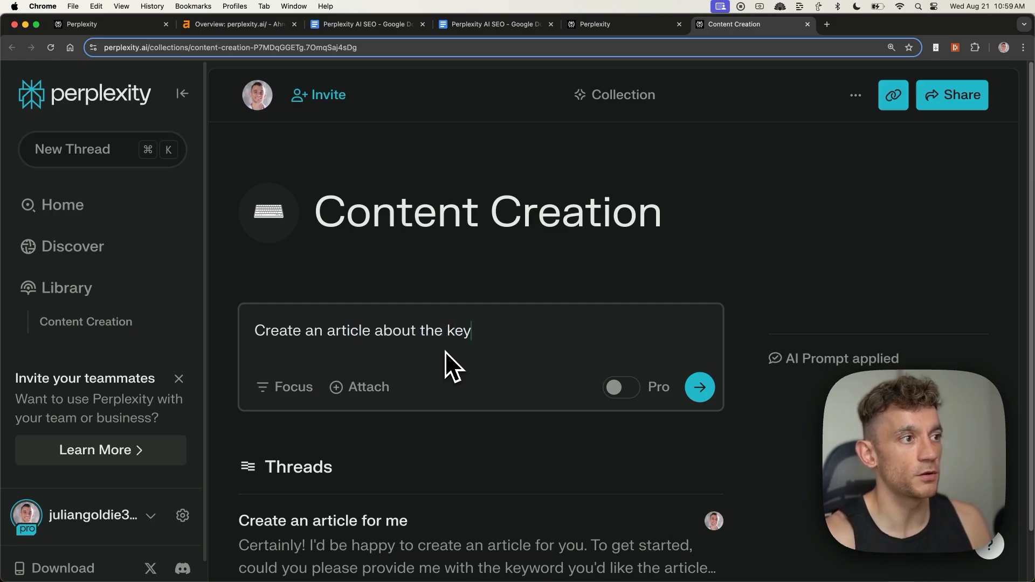
{"action": "type", "text": "word"}
{"action": "type", "text": "SEO training Bangkok"}
{"action": "key", "text": "Return"}
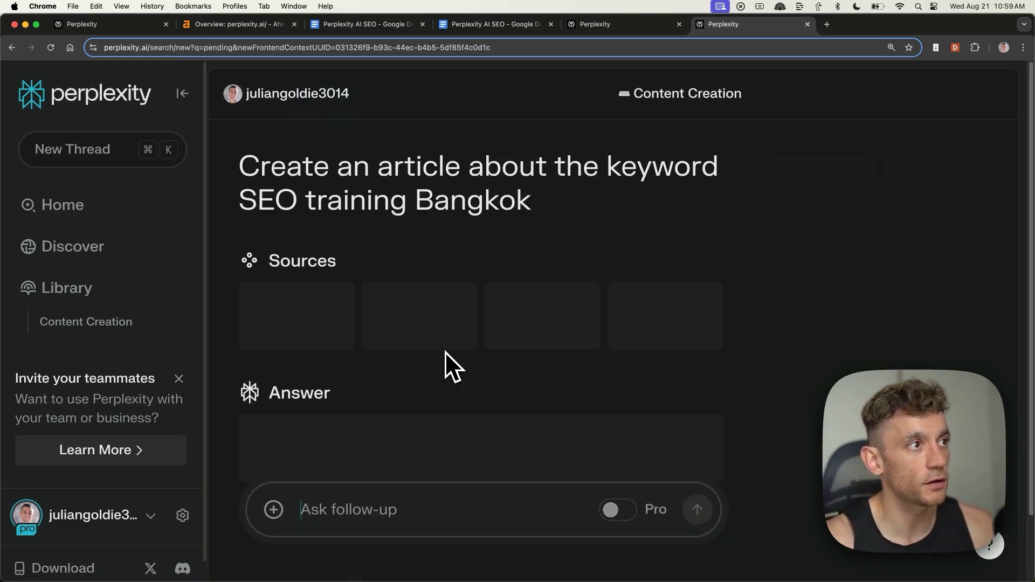
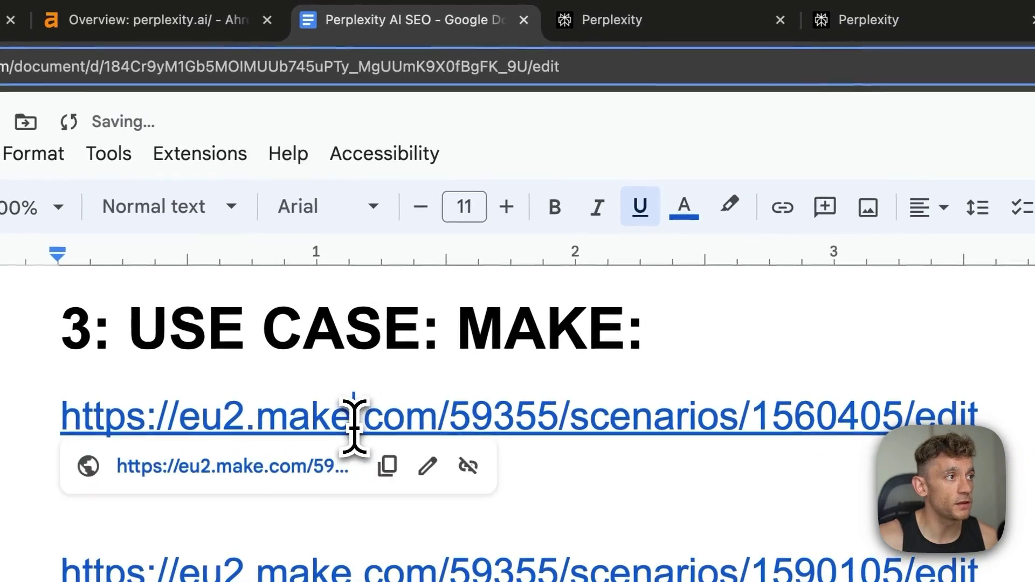
Open the first Make scenario linked under the document's Make use case and highlight the Template line below that link
{"action": "left_click", "coordinate": [324, 465]}
{"action": "left_click", "coordinate": [286, 56]}
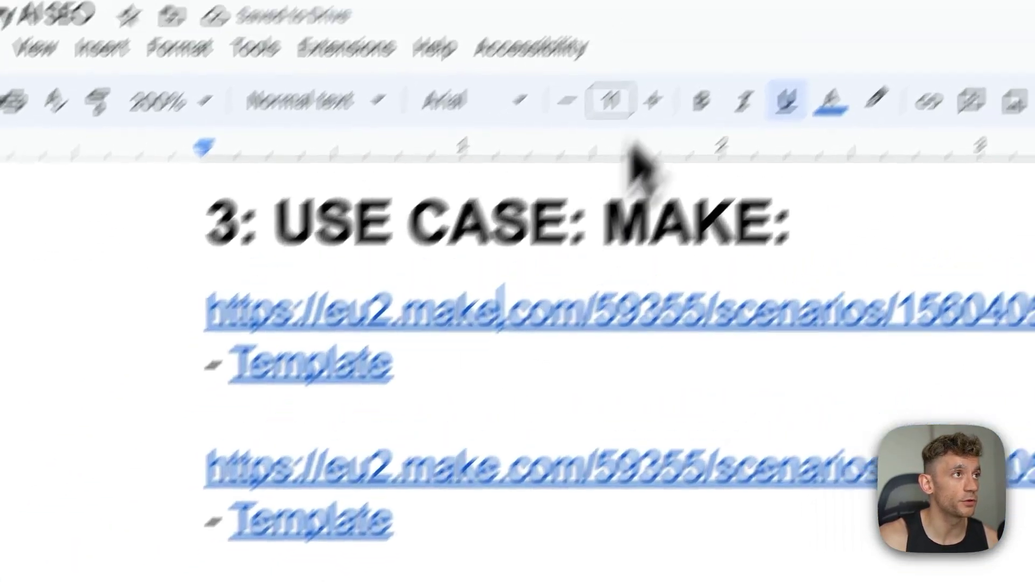
{"action": "left_click", "coordinate": [614, 34]}
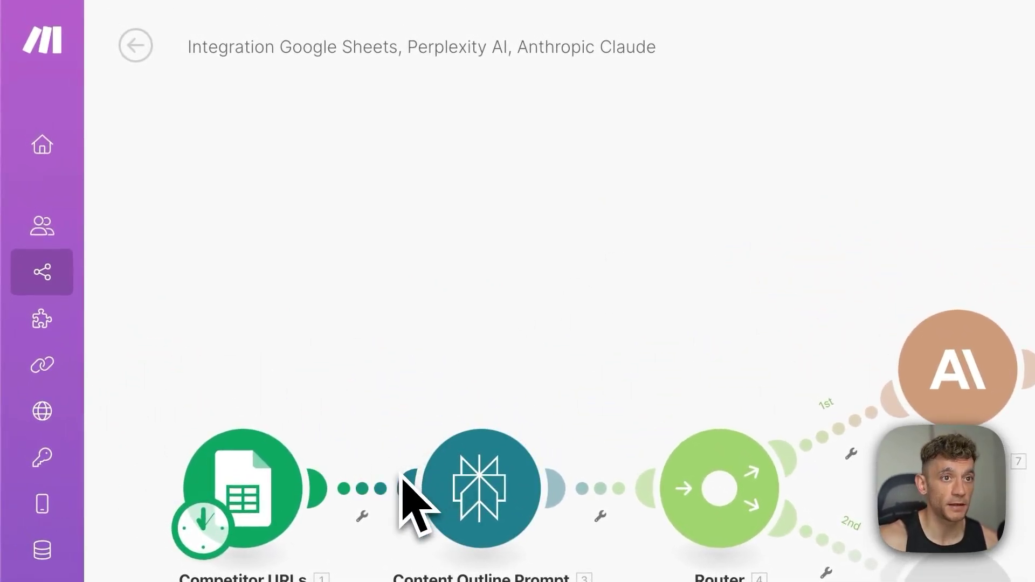
{"action": "left_click", "coordinate": [666, 46]}
{"action": "left_click_drag", "start_coordinate": [296, 358], "coordinate": [527, 369]}
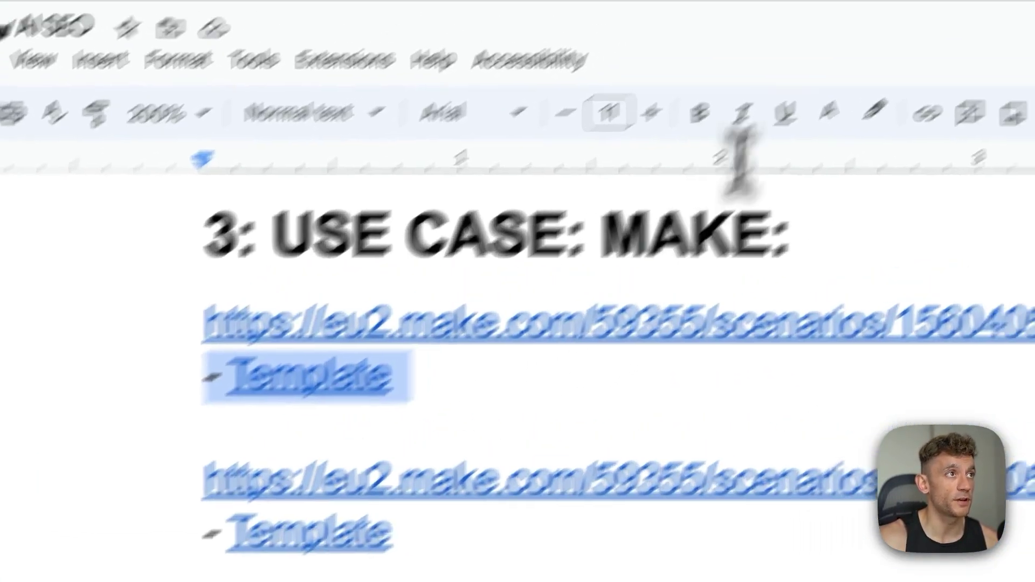
{"action": "left_click", "coordinate": [697, 48]}
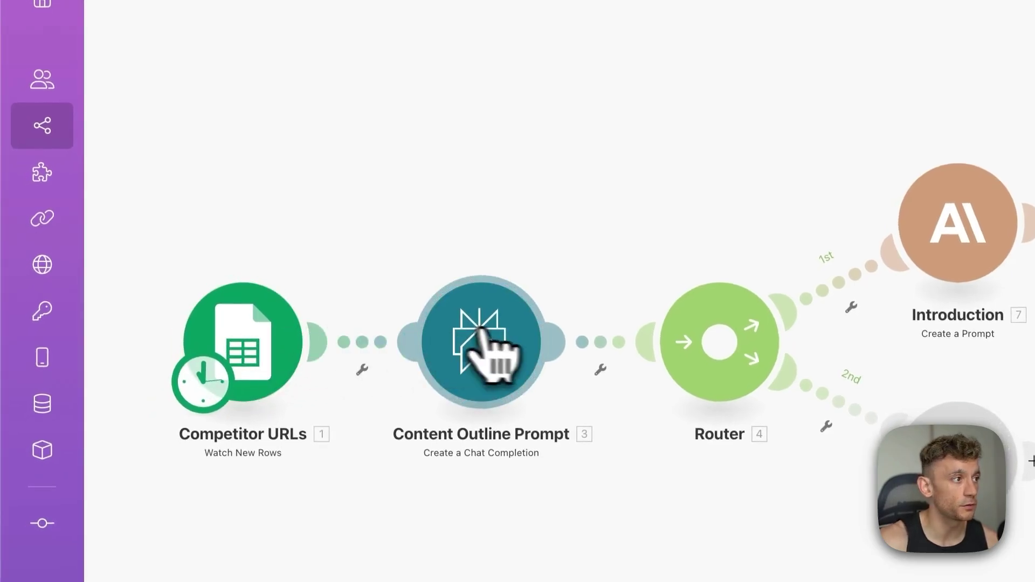
Open the Content Outline Prompt module in the Make scenario and review its Perplexity message content
{"action": "left_click", "coordinate": [480, 345]}
{"action": "scroll", "coordinate": [620, 394], "scroll_direction": "down", "scroll_amount": 5}
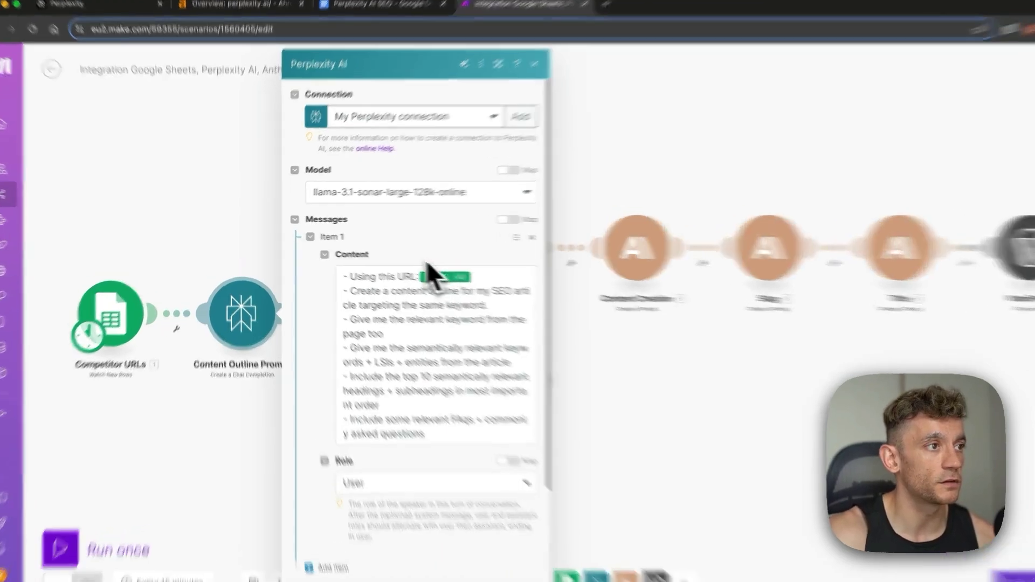
{"action": "left_click", "coordinate": [388, 276]}
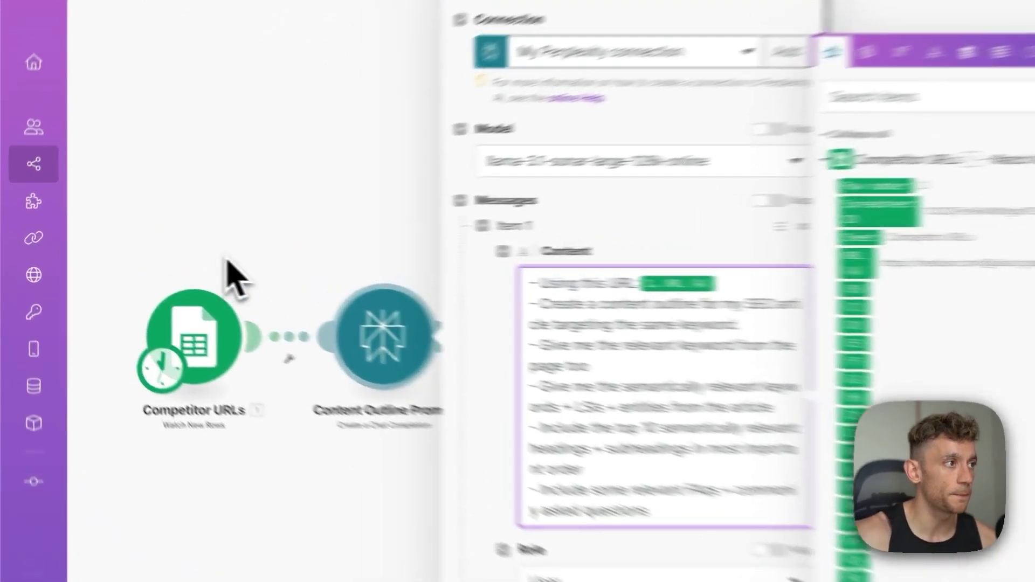
{"action": "left_click", "coordinate": [142, 255]}
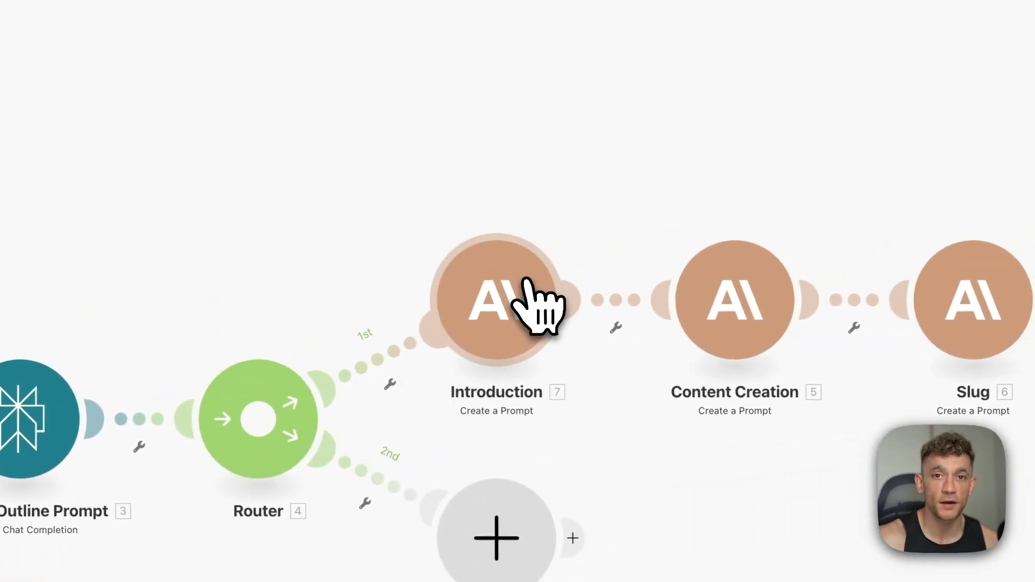
Check the Introduction module's Claude settings and the models available in the Content Outline Prompt module
{"action": "left_click", "coordinate": [530, 288]}
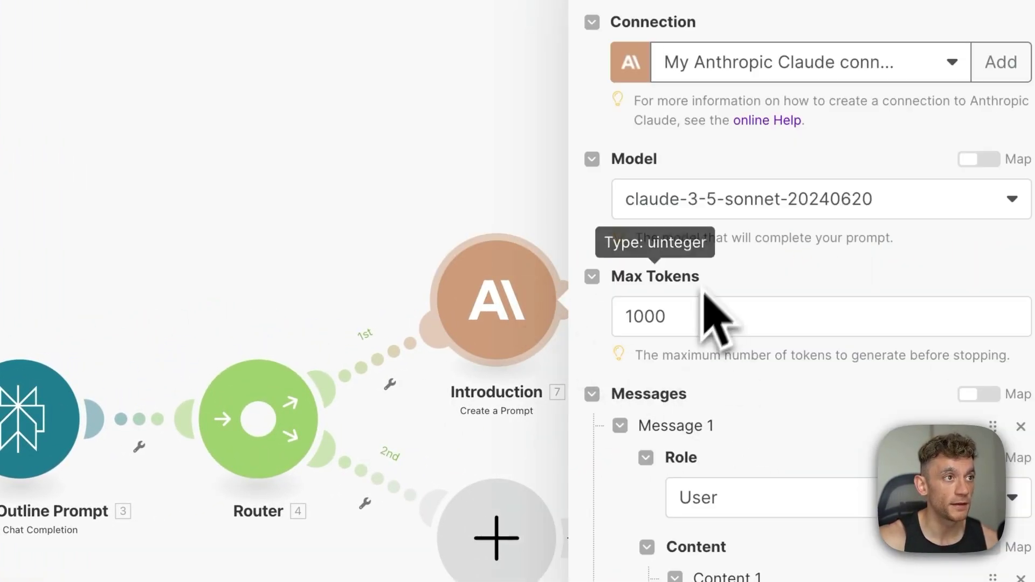
{"action": "left_click", "coordinate": [358, 203]}
{"action": "left_click", "coordinate": [73, 404]}
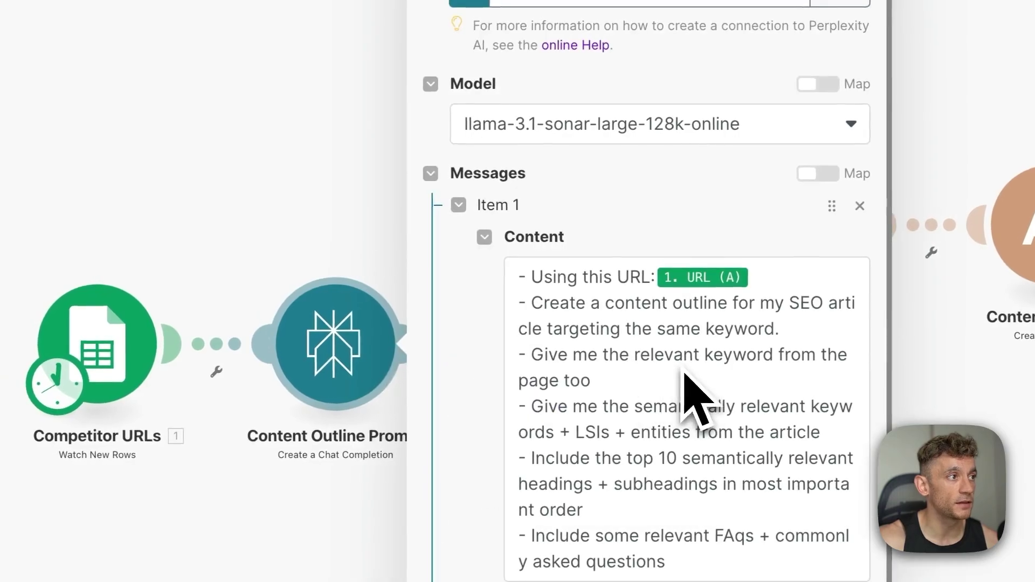
{"action": "left_click", "coordinate": [593, 129]}
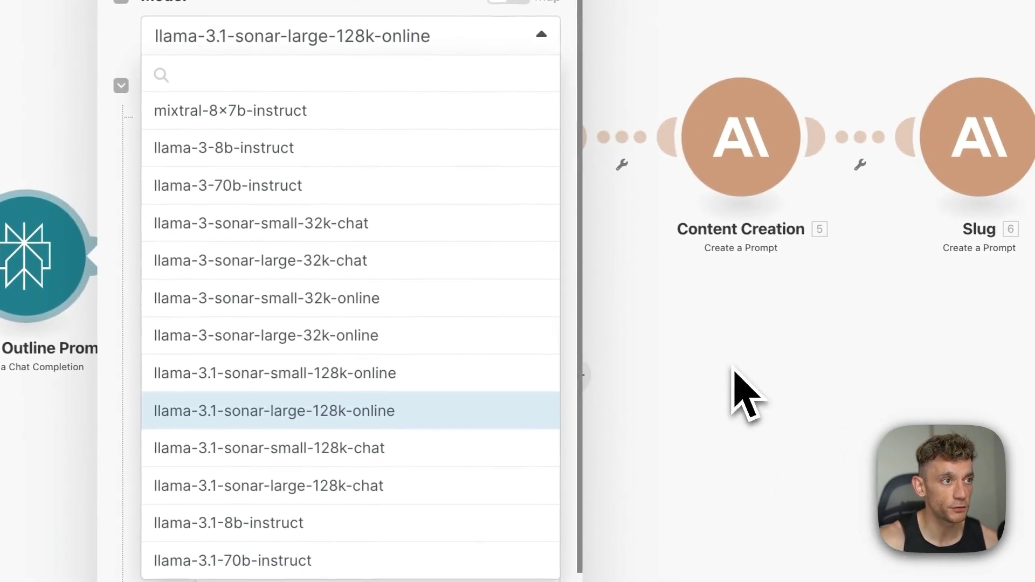
{"action": "left_click", "coordinate": [734, 371]}
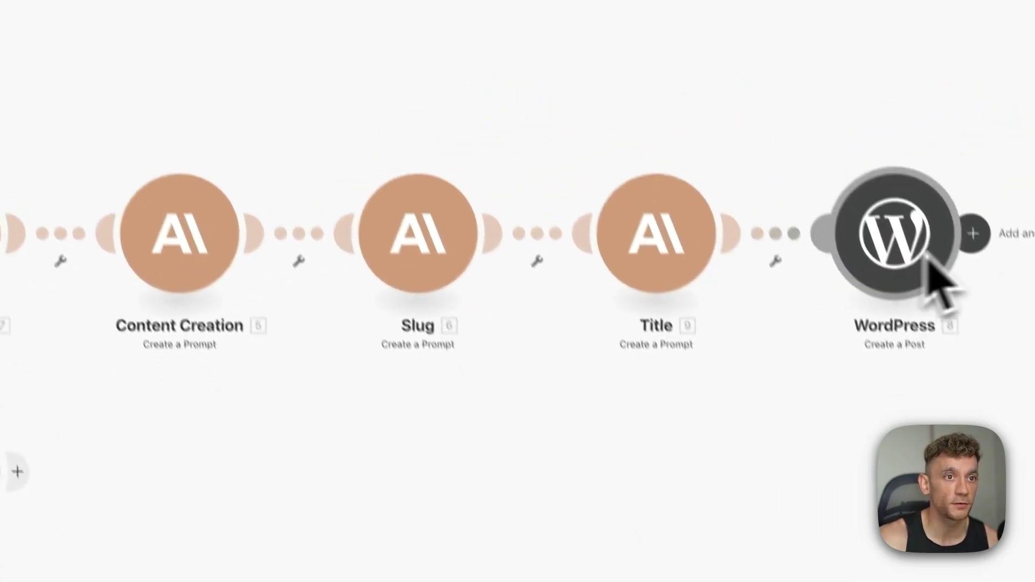
Open the WordPress module and review its title, content, slug, status and category settings
{"action": "left_click", "coordinate": [920, 260]}
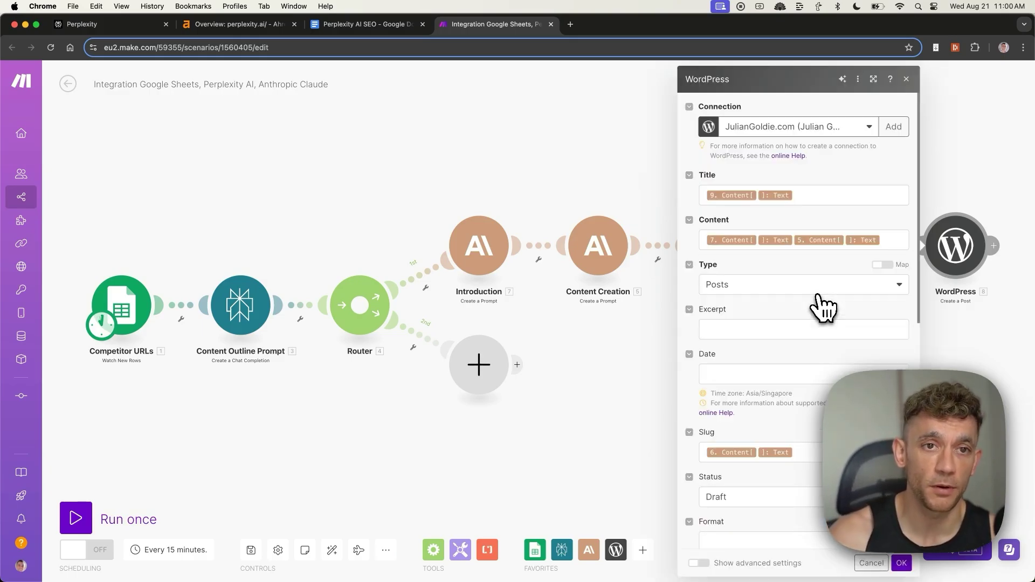
{"action": "scroll", "coordinate": [819, 323], "scroll_direction": "down", "scroll_amount": 2}
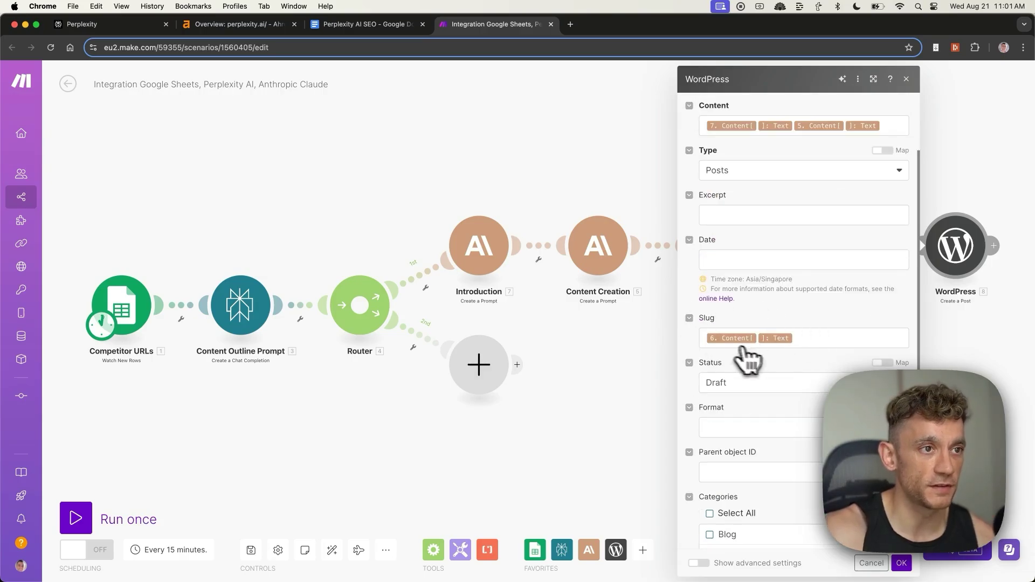
{"action": "scroll", "coordinate": [765, 356], "scroll_direction": "up", "scroll_amount": 2}
{"action": "scroll", "coordinate": [731, 199], "scroll_direction": "down", "scroll_amount": 8}
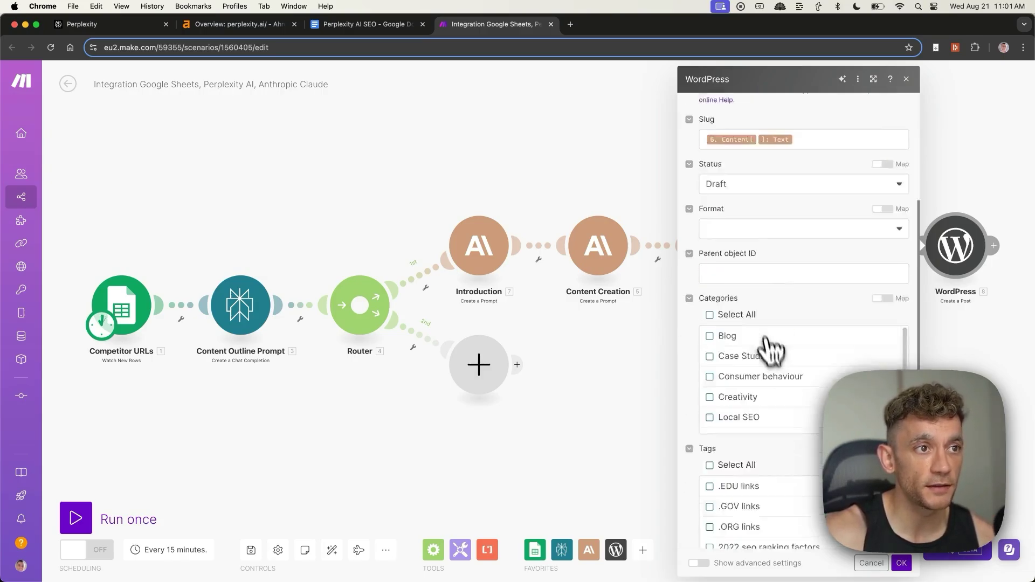
{"action": "scroll", "coordinate": [741, 298], "scroll_direction": "up", "scroll_amount": 5}
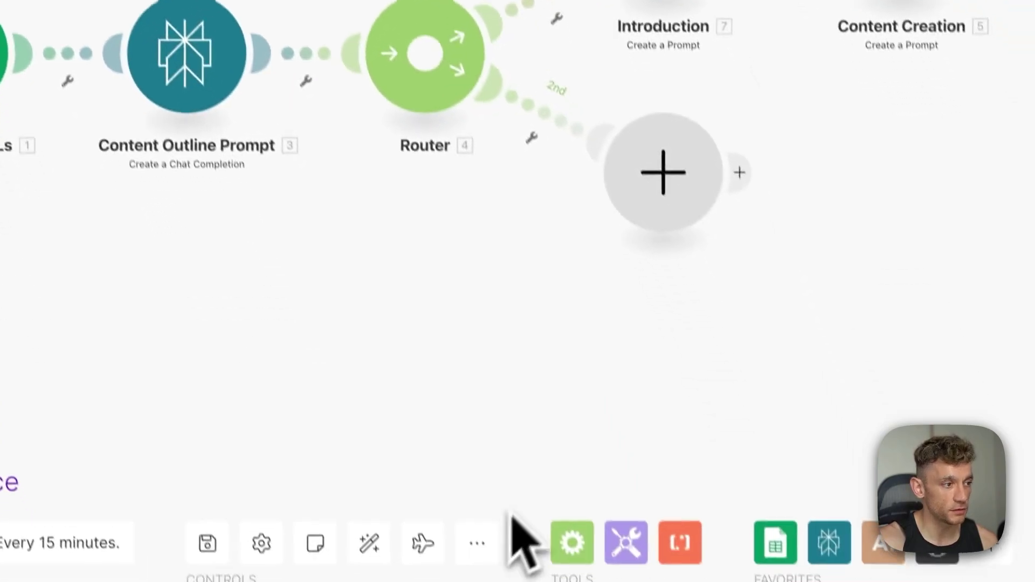
Show the scenario's Import Blueprint option, and highlight the matching Template line in the Google Docs document
{"action": "left_click", "coordinate": [385, 549]}
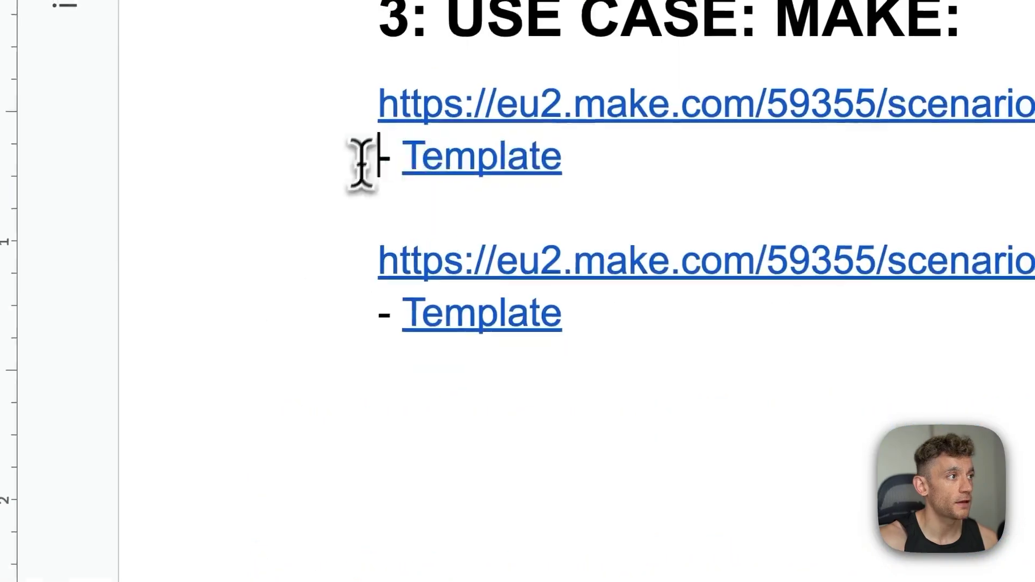
{"action": "left_click_drag", "start_coordinate": [362, 161], "coordinate": [583, 142]}
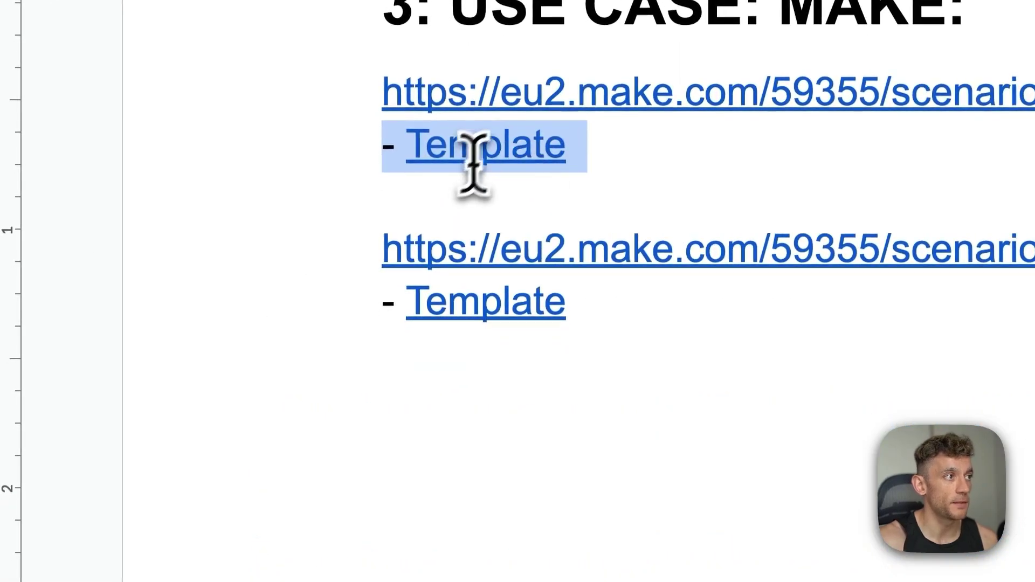
{"action": "scroll", "coordinate": [649, 431], "scroll_direction": "up", "scroll_amount": 10}
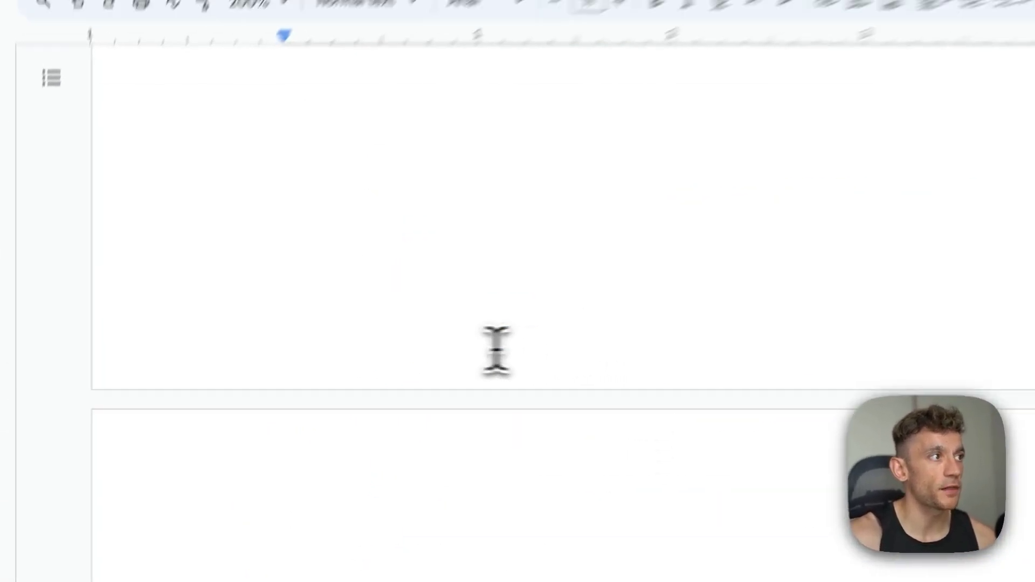
{"action": "scroll", "coordinate": [358, 346], "scroll_direction": "up", "scroll_amount": 5}
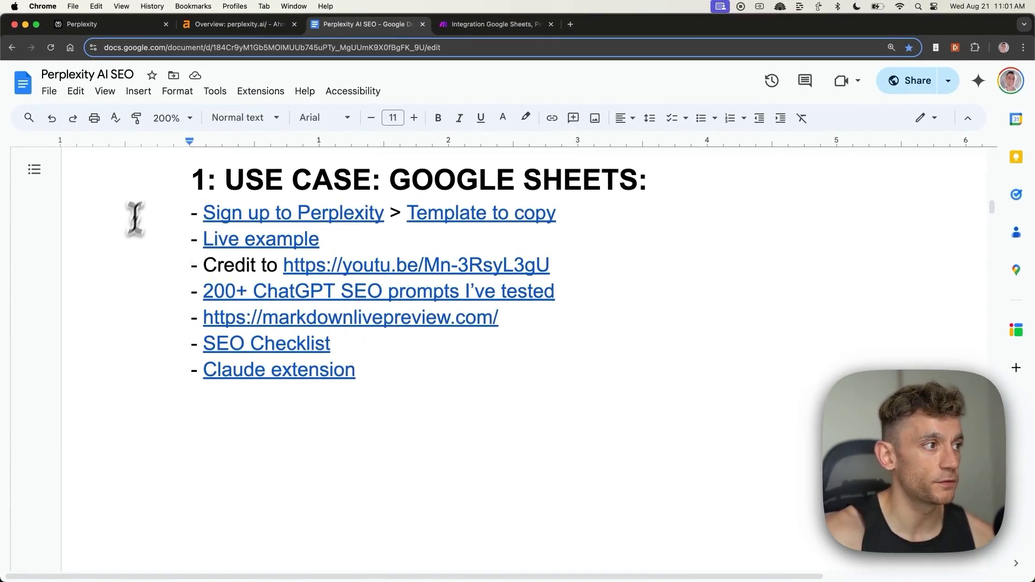
Highlight the Google Sheets use case and the Collections use case sections in the document
{"action": "left_click_drag", "start_coordinate": [161, 178], "coordinate": [495, 374]}
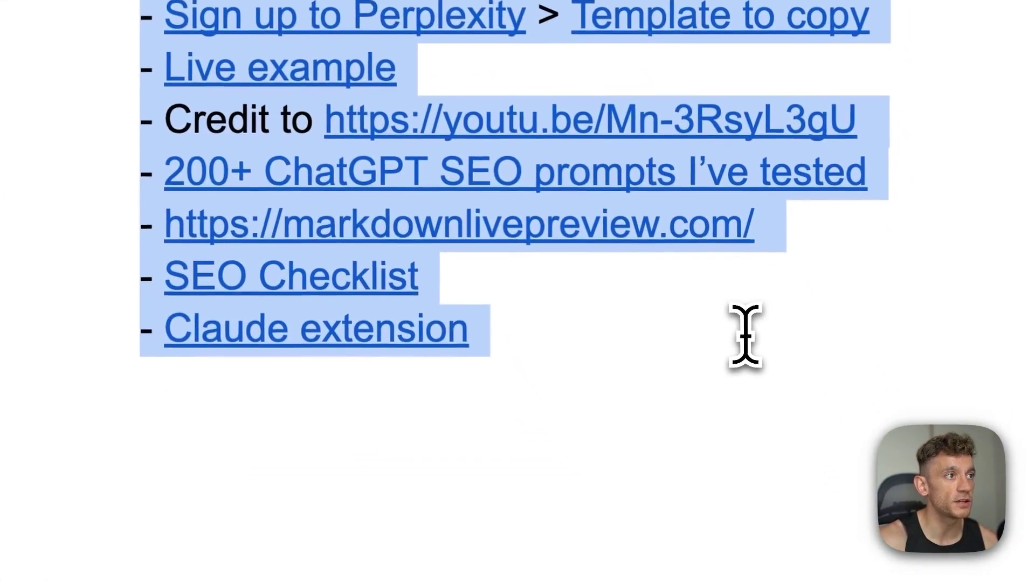
{"action": "key", "text": "BackSpace"}
{"action": "scroll", "coordinate": [736, 362], "scroll_direction": "down", "scroll_amount": 2}
{"action": "left_click_drag", "start_coordinate": [507, 469], "coordinate": [393, 198]}
{"action": "left_click_drag", "start_coordinate": [261, 120], "coordinate": [771, 476]}
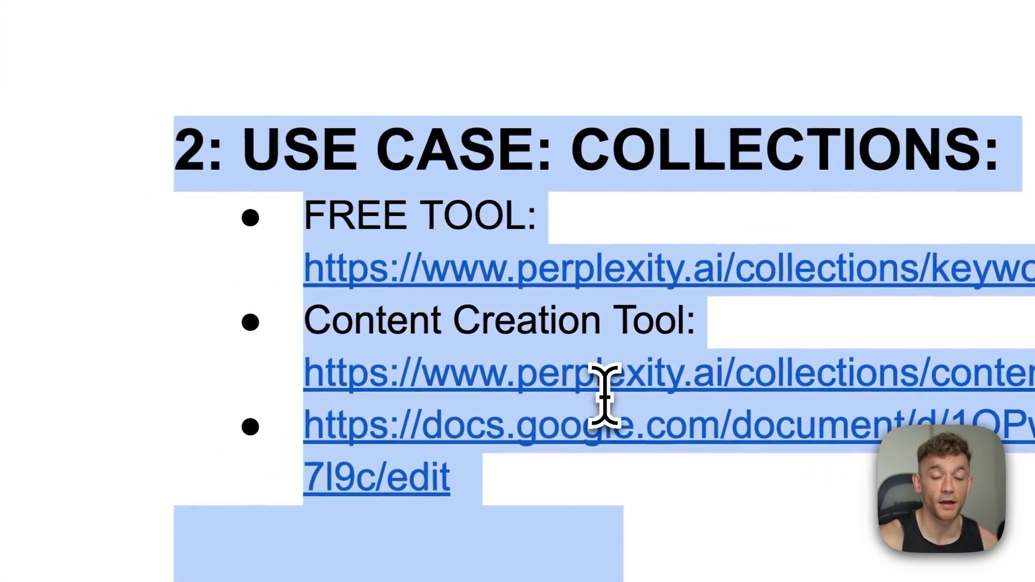
{"action": "key", "text": "BackSpace"}
{"action": "key", "text": "ctrl+z"}
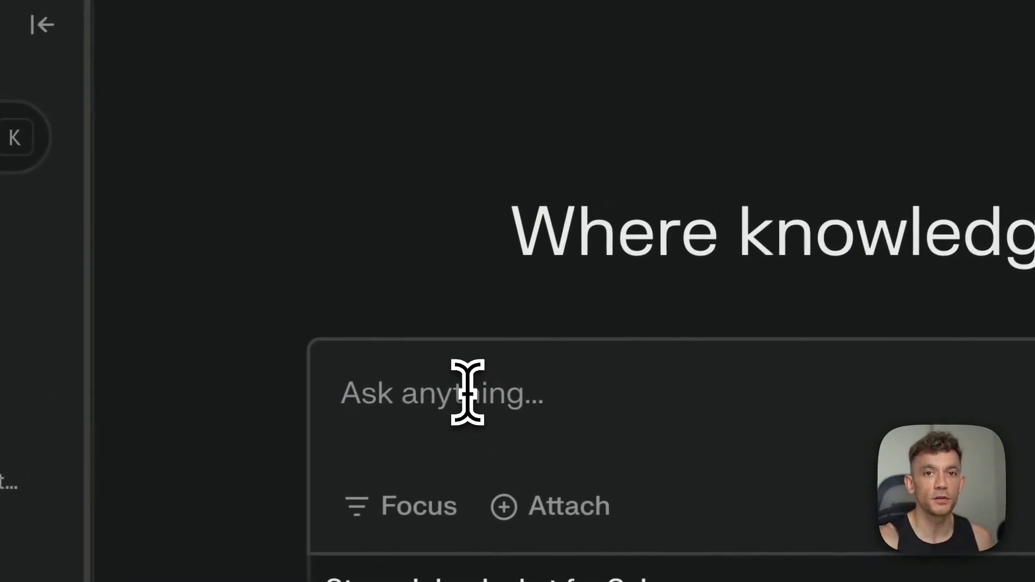
In Perplexity, enter the template prompt "Update [article URL] with the latest information on [topic] for SEO purposes" and highlight its topic placeholder
{"action": "left_click", "coordinate": [681, 372]}
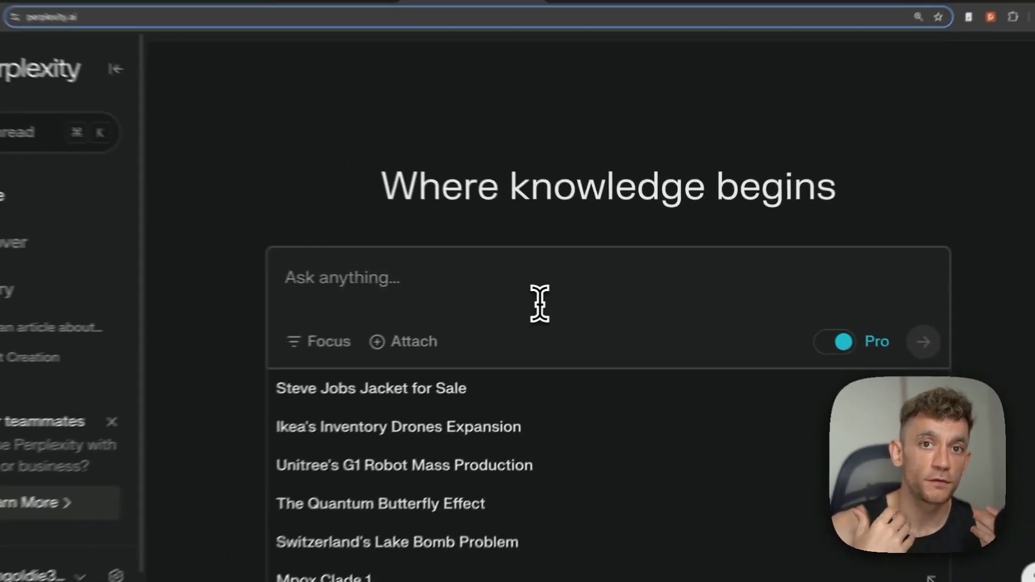
{"action": "type", "text": "Update [article URL] with the latest information on [topic] for SEO purposes"}
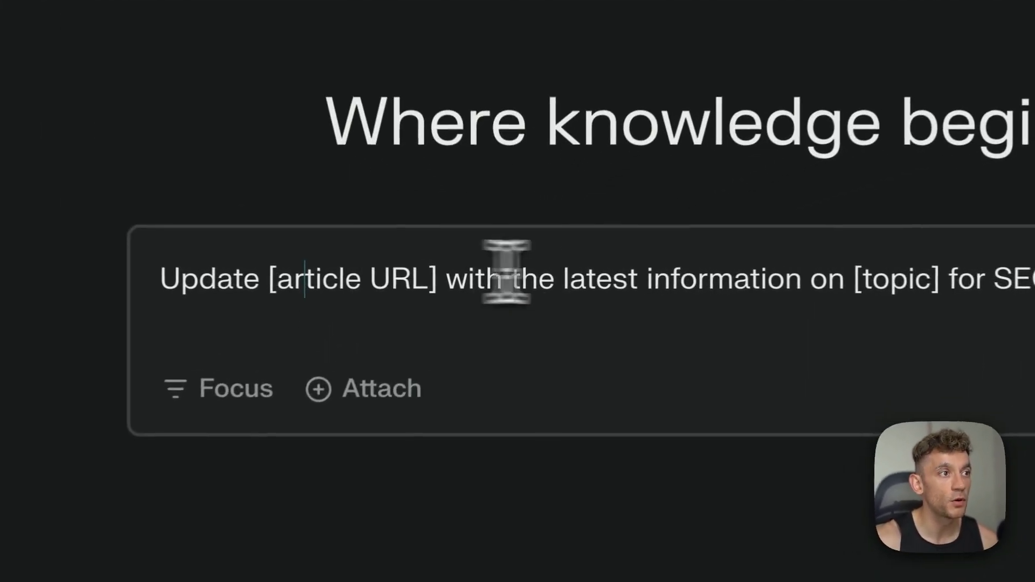
{"action": "left_click_drag", "start_coordinate": [539, 302], "coordinate": [655, 296]}
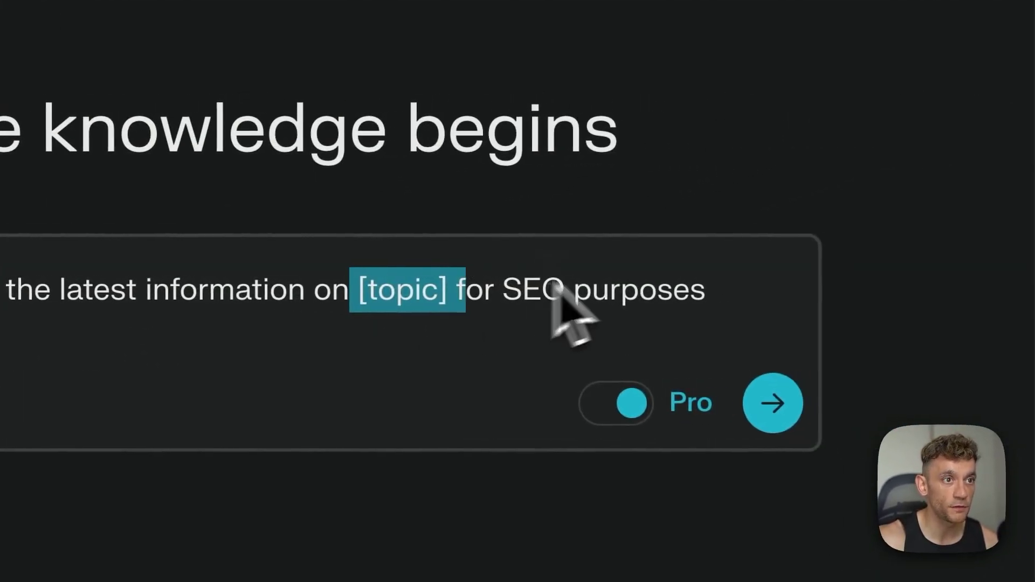
{"action": "left_click_drag", "start_coordinate": [897, 283], "coordinate": [885, 276]}
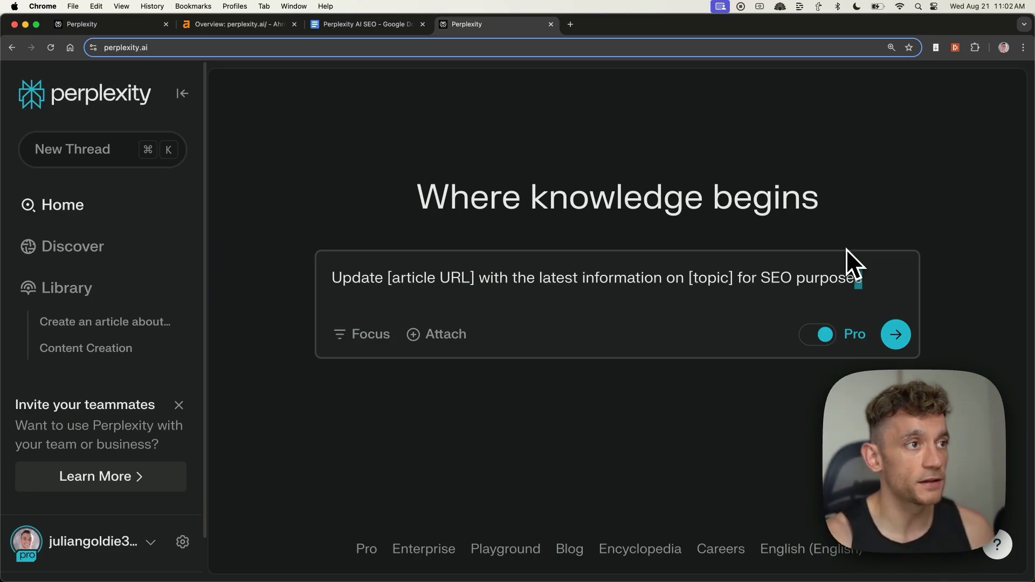
Submit a prompt to update the site's /google-core-update-august-2024/ article "with the latest information on the google august core update 2024 for SEO purposes"
{"action": "key", "text": "super+a"}
{"action": "type", "text": "Update https://juliangoldie.co.uk/google-core-update-august-2024/ with the latest information on the google august core update 2024 for SEO purposes"}
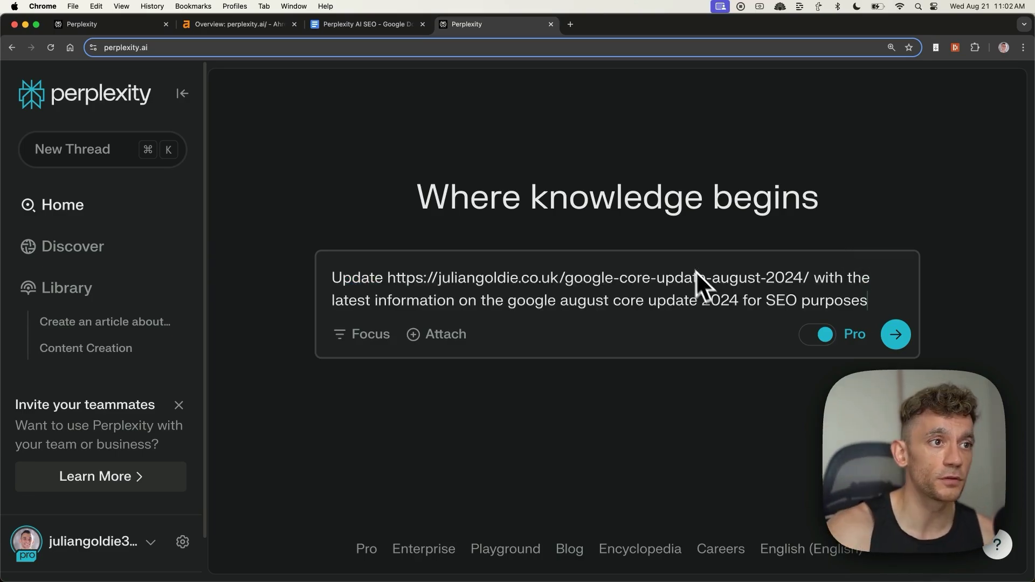
{"action": "left_click_drag", "start_coordinate": [803, 279], "coordinate": [556, 272]}
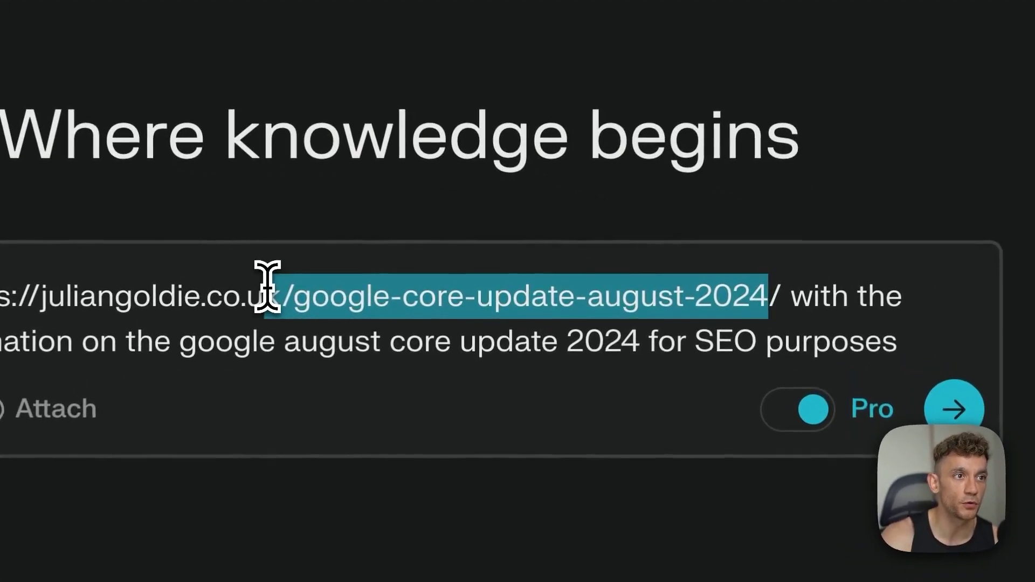
{"action": "left_click", "coordinate": [397, 289]}
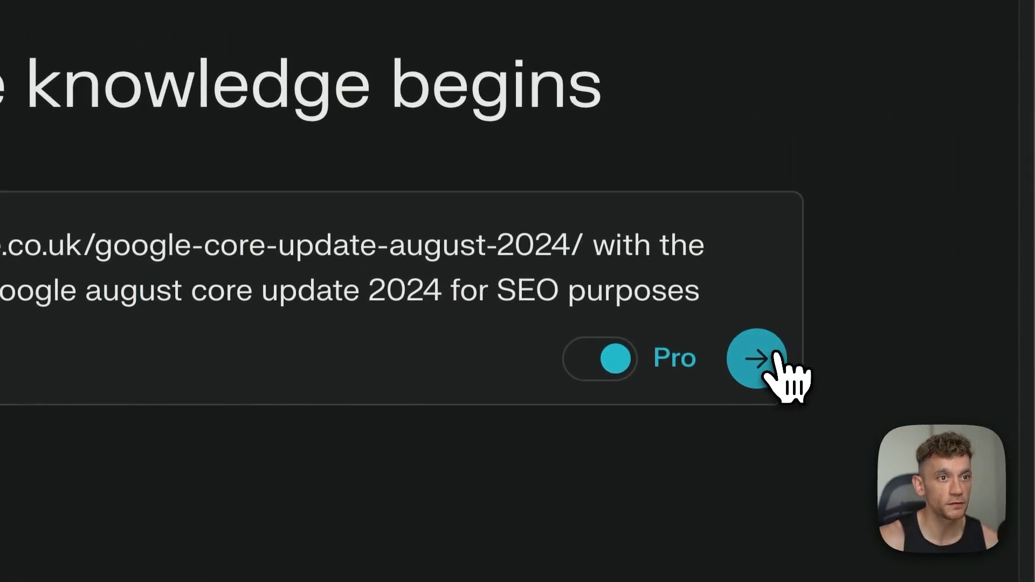
{"action": "left_click", "coordinate": [776, 356]}
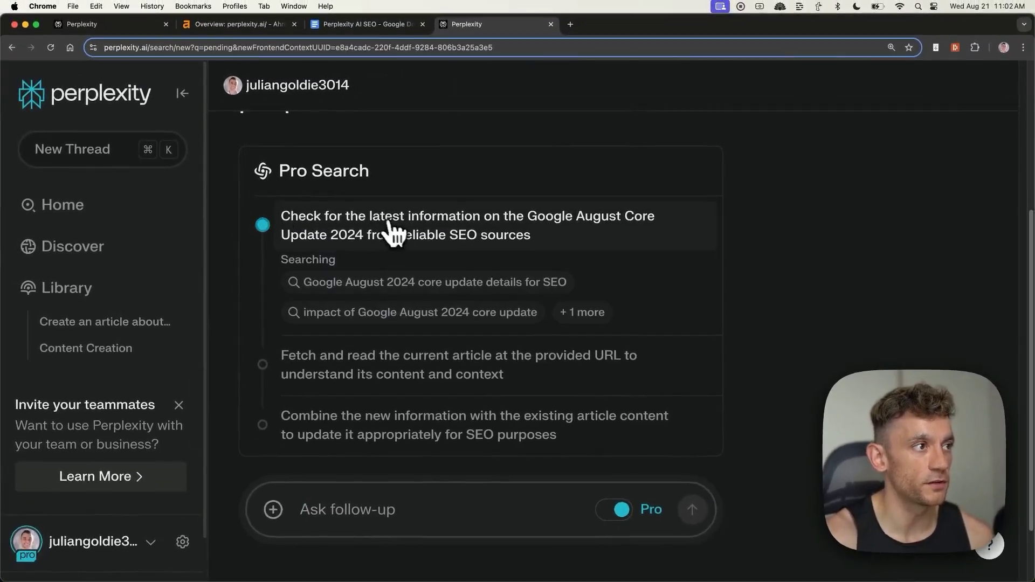
Read through the search steps, sources and updated article on the Google August 2024 Core Update
{"action": "scroll", "coordinate": [396, 243], "scroll_direction": "down", "scroll_amount": 3}
{"action": "scroll", "coordinate": [326, 285], "scroll_direction": "down", "scroll_amount": 2}
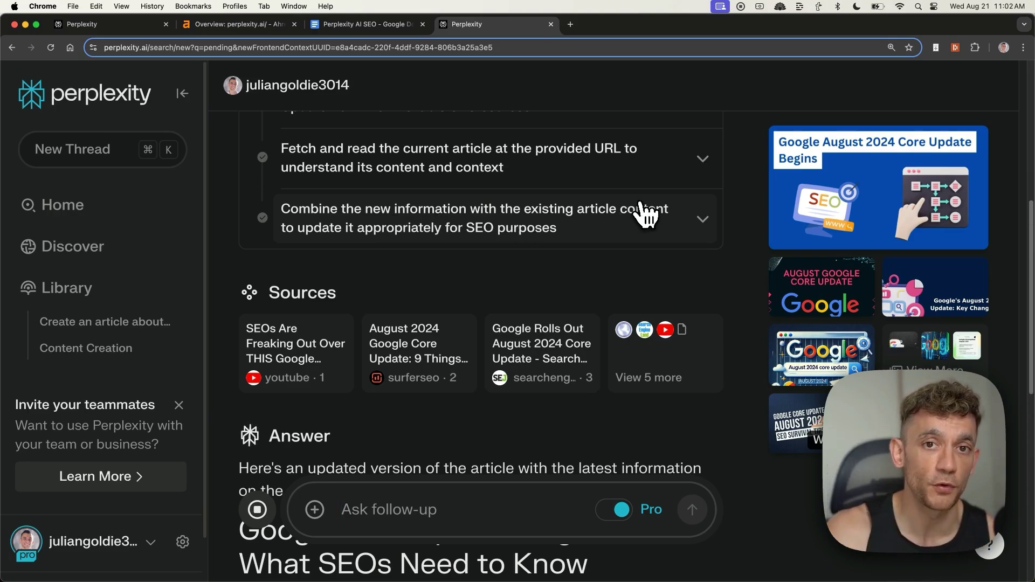
{"action": "scroll", "coordinate": [636, 218], "scroll_direction": "down", "scroll_amount": 10}
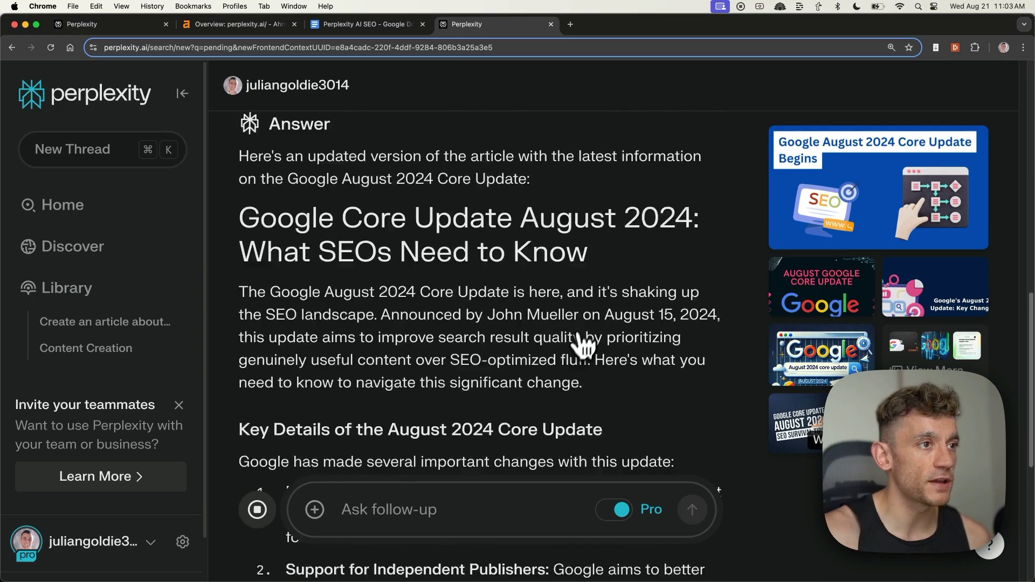
{"action": "scroll", "coordinate": [558, 317], "scroll_direction": "down", "scroll_amount": 6}
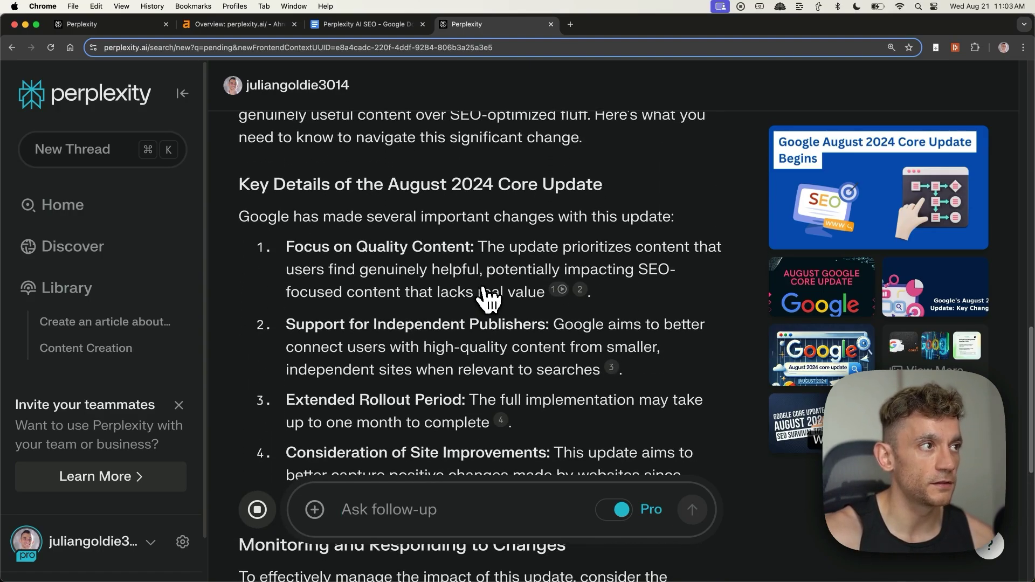
{"action": "scroll", "coordinate": [337, 232], "scroll_direction": "down", "scroll_amount": 16}
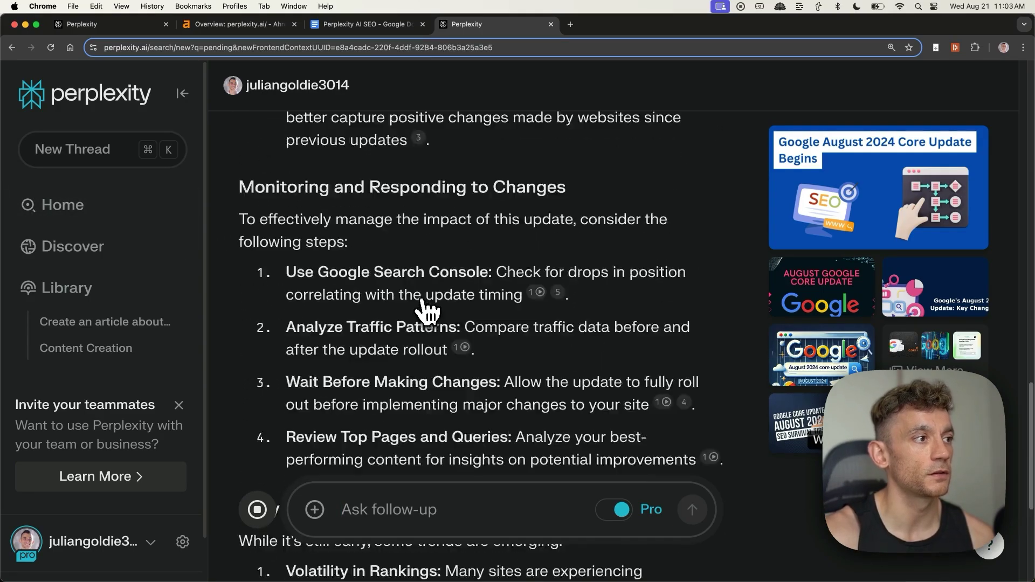
{"action": "scroll", "coordinate": [485, 329], "scroll_direction": "down", "scroll_amount": 8}
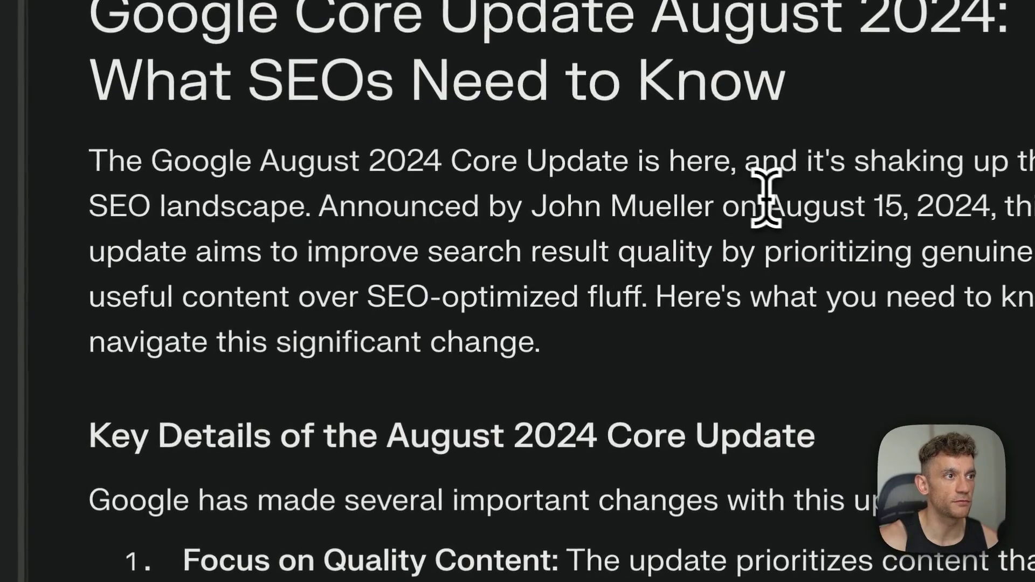
Highlight the date August 15, 2024 in the updated article, and submit a Perplexity query asking who the site's owner is
{"action": "left_click_drag", "start_coordinate": [575, 257], "coordinate": [686, 258]}
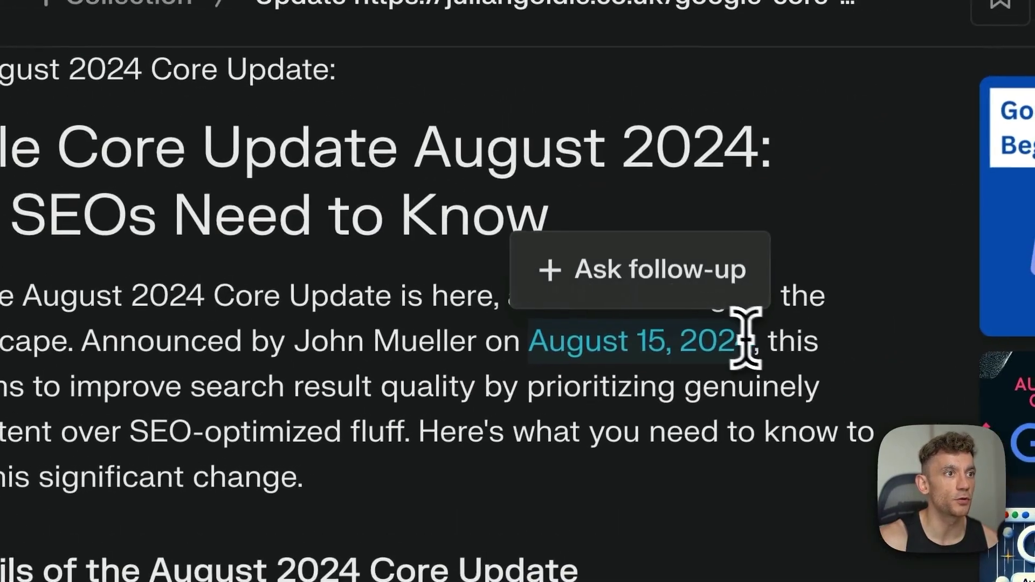
{"action": "left_click", "coordinate": [582, 485]}
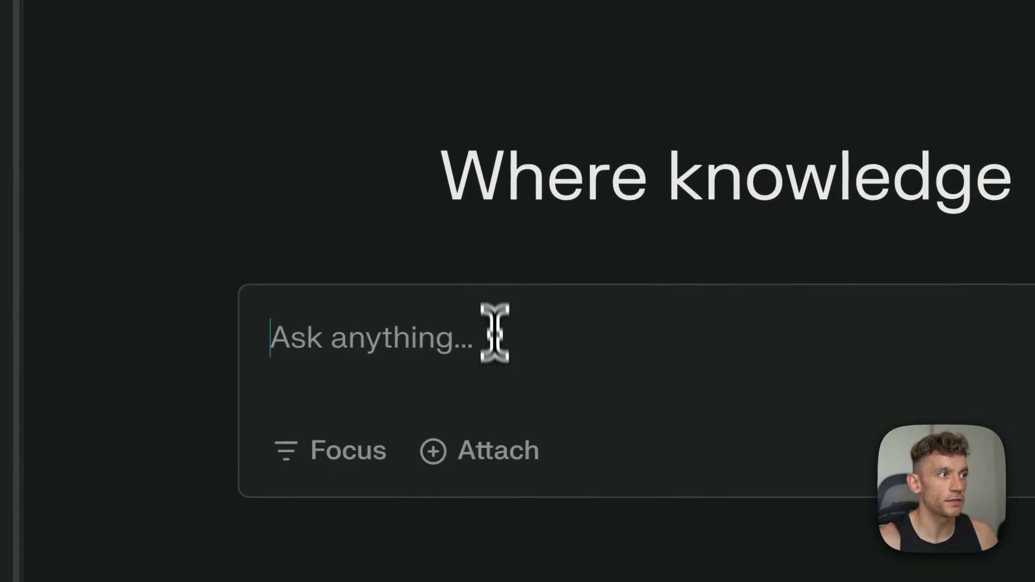
{"action": "type", "text": "who is julian goldie"}
{"action": "key", "text": "Return"}
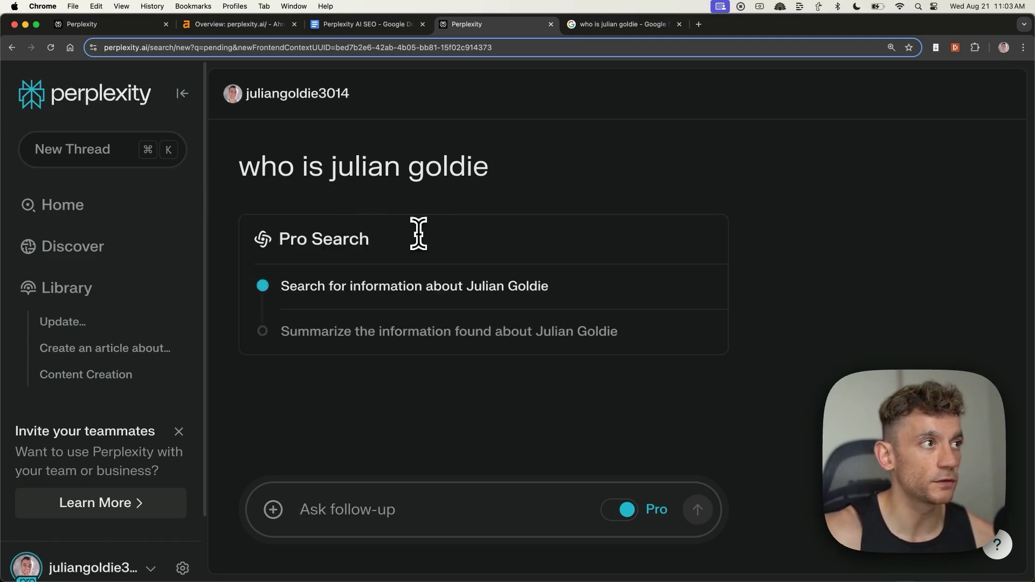
Read through Perplexity's answer about the site owner, including the job history card and the Expertise and Services section
{"action": "scroll", "coordinate": [512, 272], "scroll_direction": "down", "scroll_amount": 7}
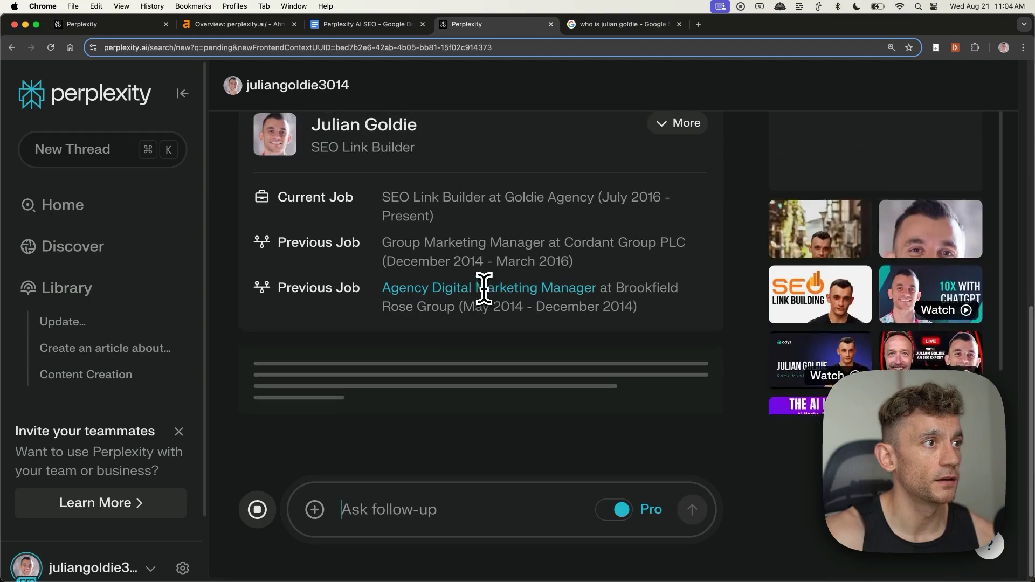
{"action": "scroll", "coordinate": [485, 282], "scroll_direction": "down", "scroll_amount": 4}
{"action": "scroll", "coordinate": [466, 322], "scroll_direction": "down", "scroll_amount": 5}
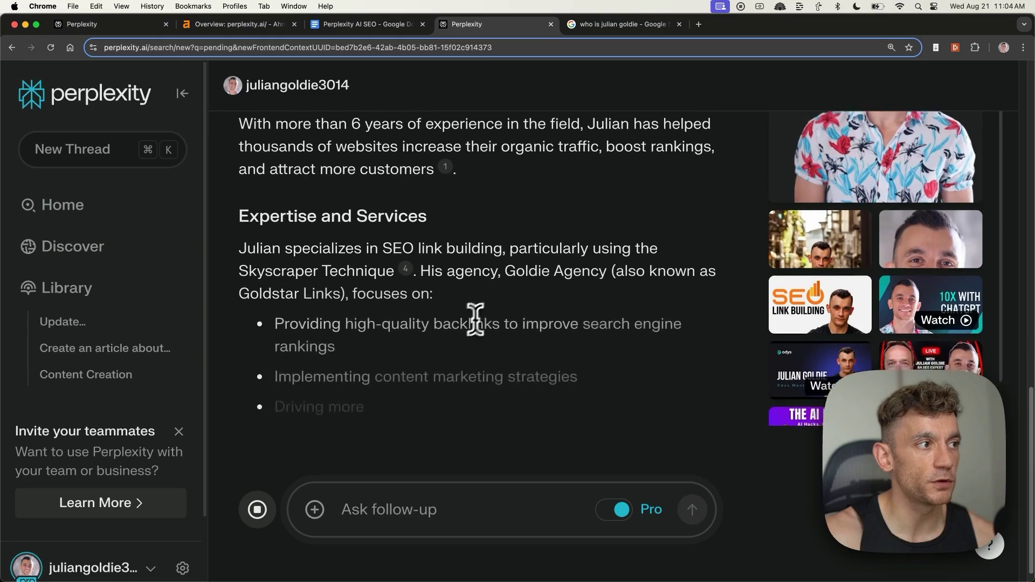
{"action": "scroll", "coordinate": [538, 296], "scroll_direction": "up", "scroll_amount": 3}
{"action": "scroll", "coordinate": [536, 307], "scroll_direction": "up", "scroll_amount": 5}
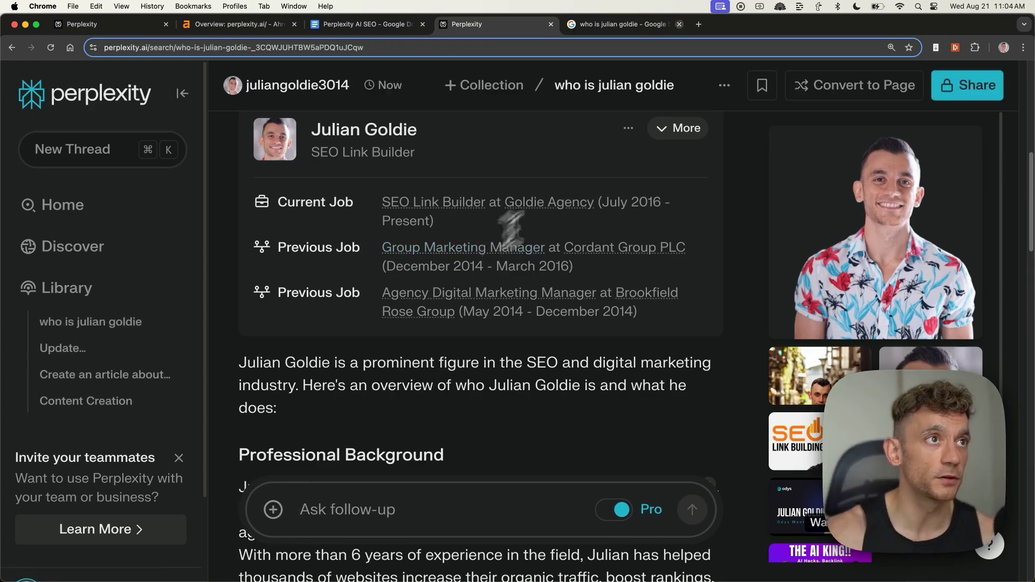
Look over the Google results for the same query to compare them with the Perplexity answer, and return to that answer
{"action": "left_click", "coordinate": [636, 25]}
{"action": "scroll", "coordinate": [571, 341], "scroll_direction": "down", "scroll_amount": 10}
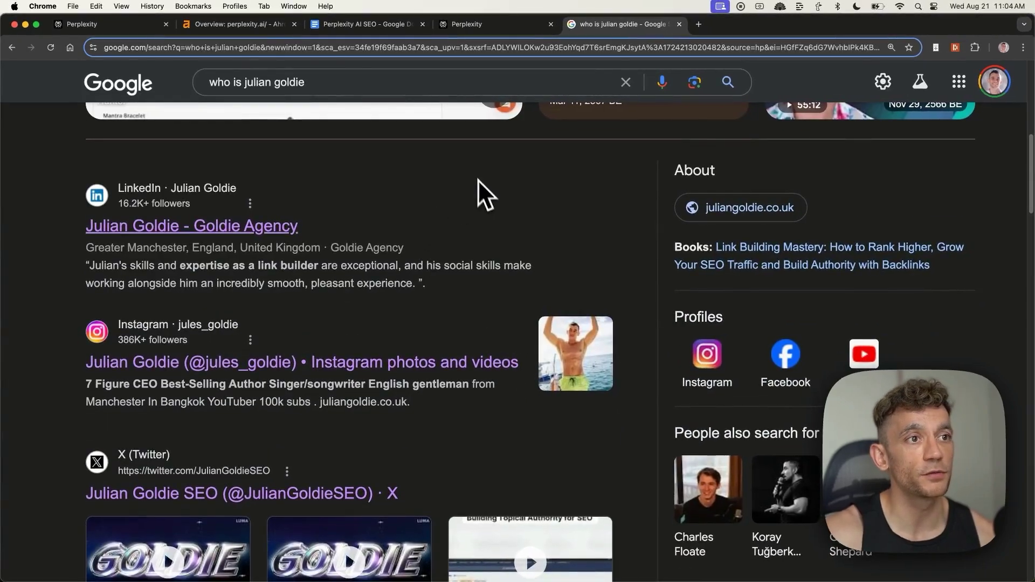
{"action": "scroll", "coordinate": [485, 259], "scroll_direction": "down", "scroll_amount": 5}
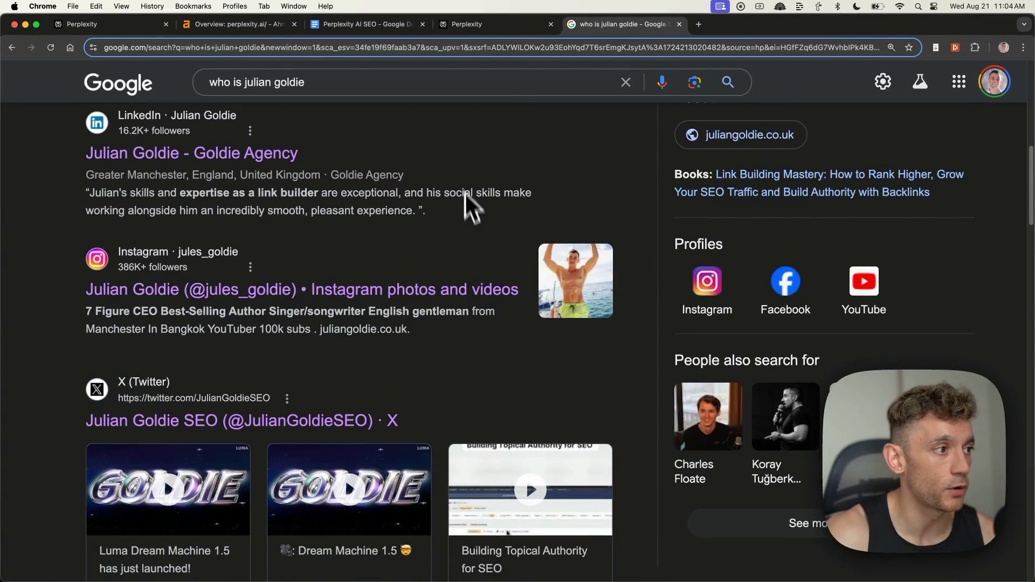
{"action": "scroll", "coordinate": [445, 224], "scroll_direction": "down", "scroll_amount": 10}
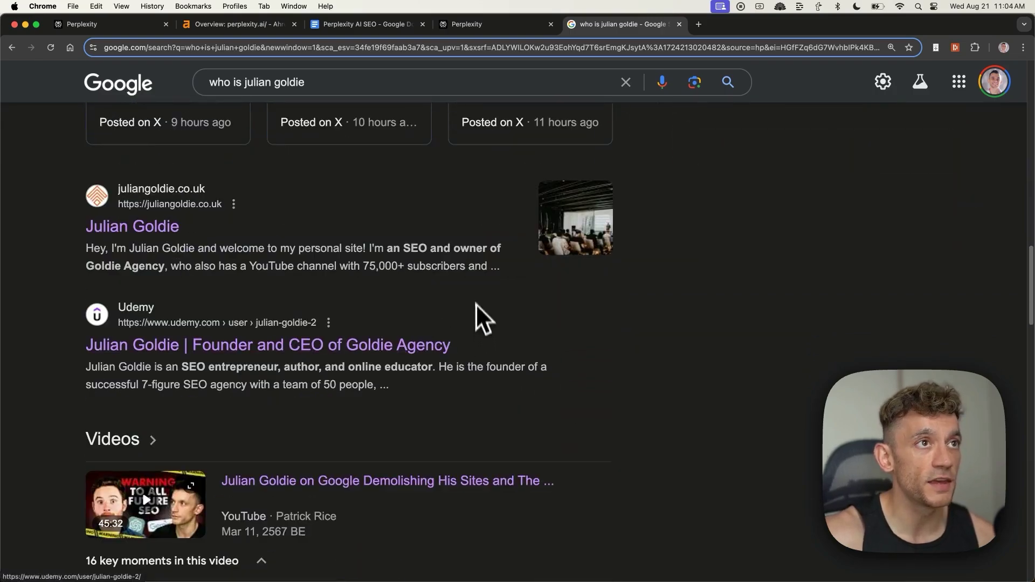
{"action": "scroll", "coordinate": [475, 299], "scroll_direction": "up", "scroll_amount": 20}
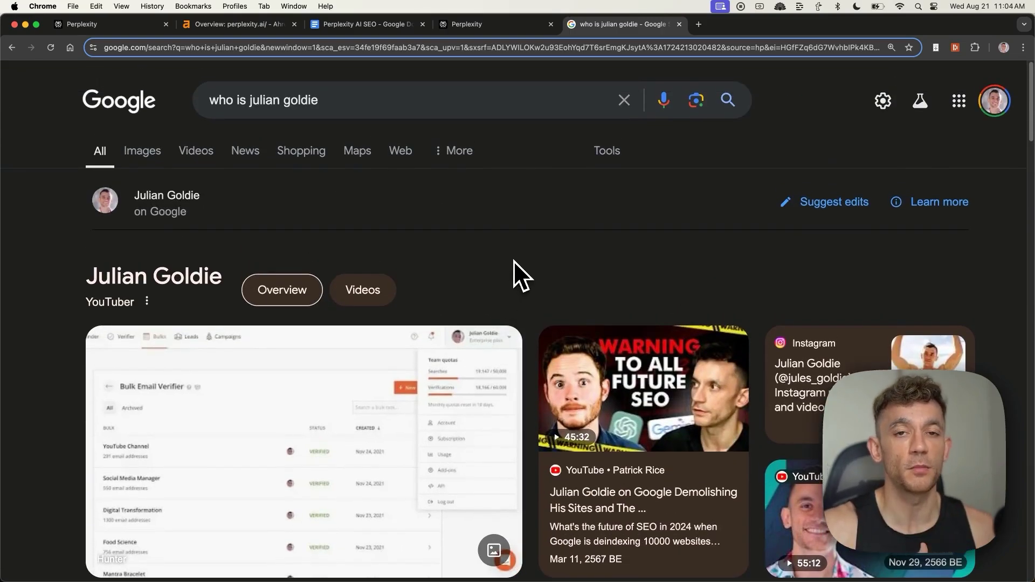
{"action": "key", "text": "ctrl+shift+Tab"}
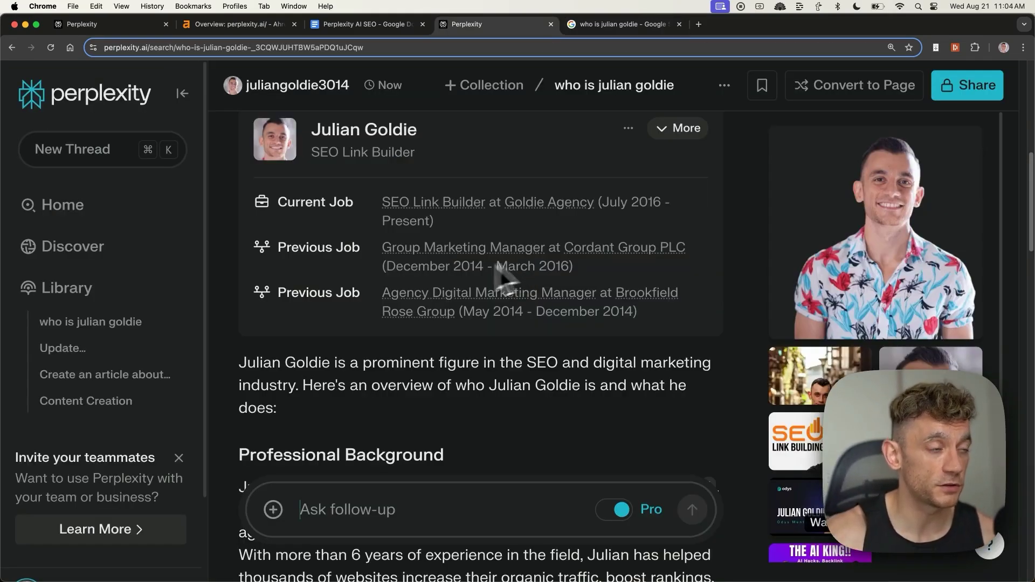
{"action": "scroll", "coordinate": [426, 249], "scroll_direction": "up", "scroll_amount": 2}
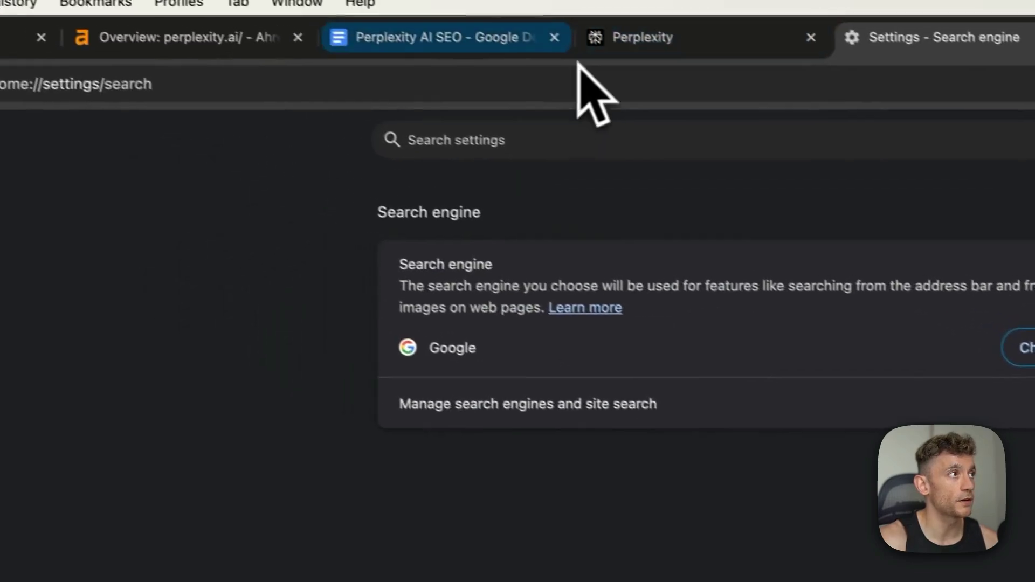
In Chrome's search engine settings, find the Perplexity site search entry with the shortcut perplexity.ai and make it the default search engine
{"action": "left_click", "coordinate": [370, 42]}
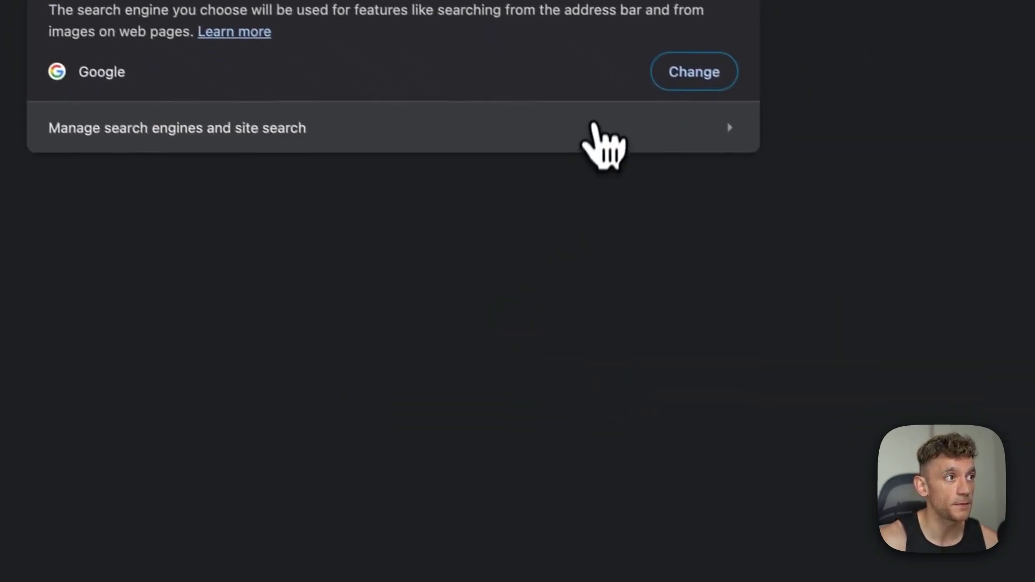
{"action": "left_click", "coordinate": [595, 130]}
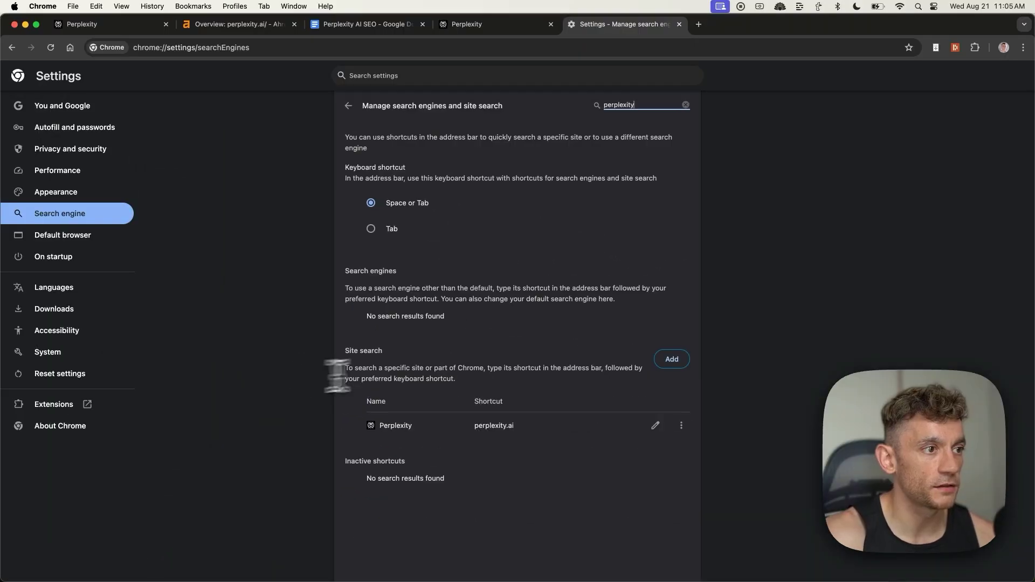
{"action": "left_click", "coordinate": [672, 359]}
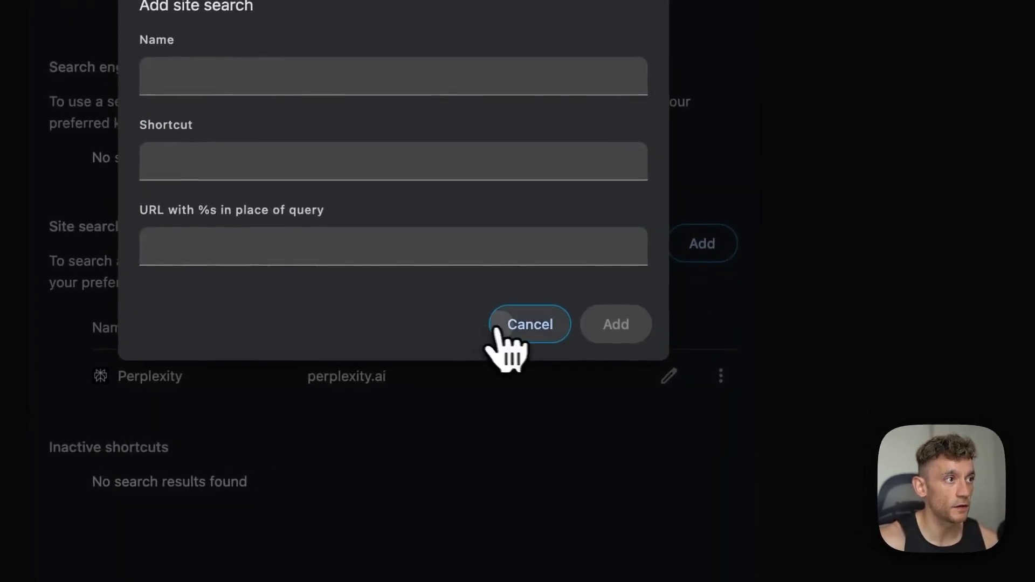
{"action": "left_click", "coordinate": [587, 400]}
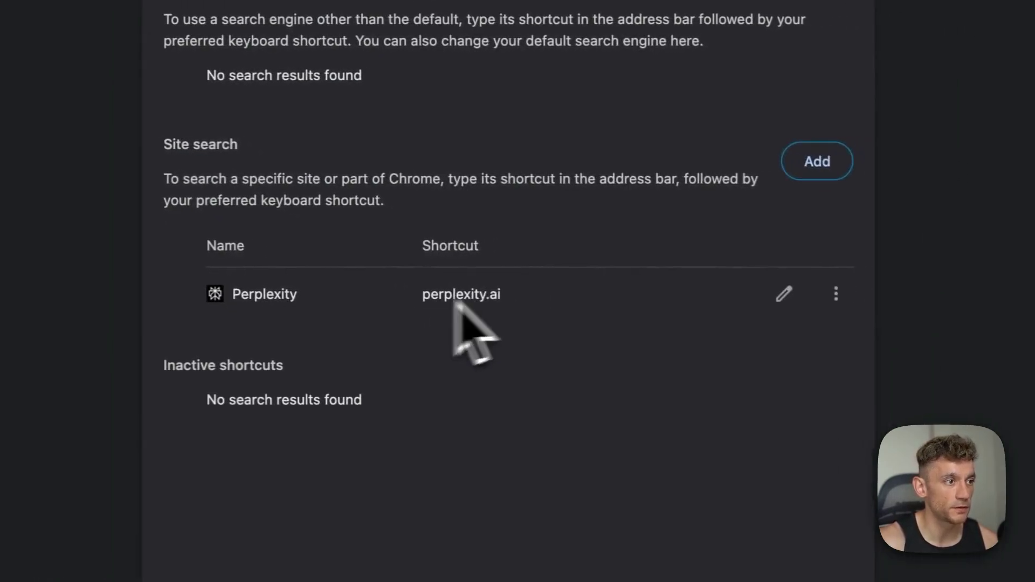
{"action": "double_click", "coordinate": [363, 376]}
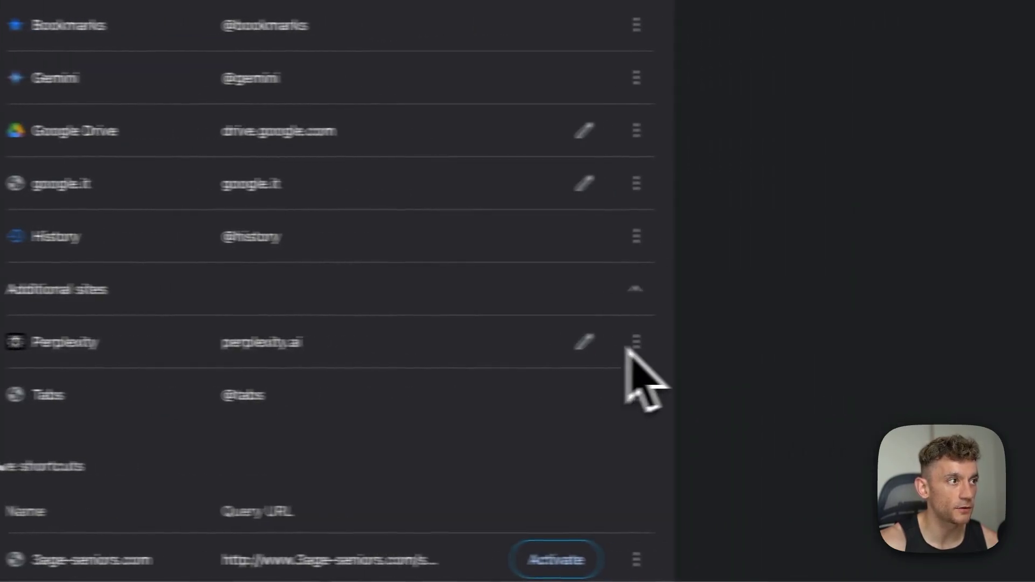
{"action": "left_click", "coordinate": [553, 348]}
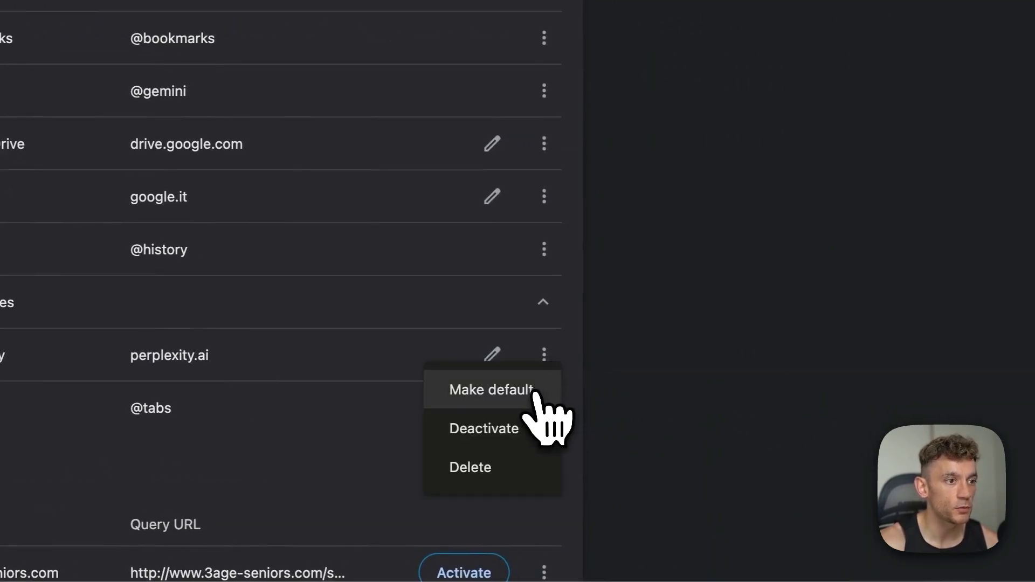
{"action": "left_click", "coordinate": [490, 389]}
Test the new default search engine with the query "testing" from the address bar, and close the tab with its answer
{"action": "scroll", "coordinate": [558, 366], "scroll_direction": "up", "scroll_amount": 6}
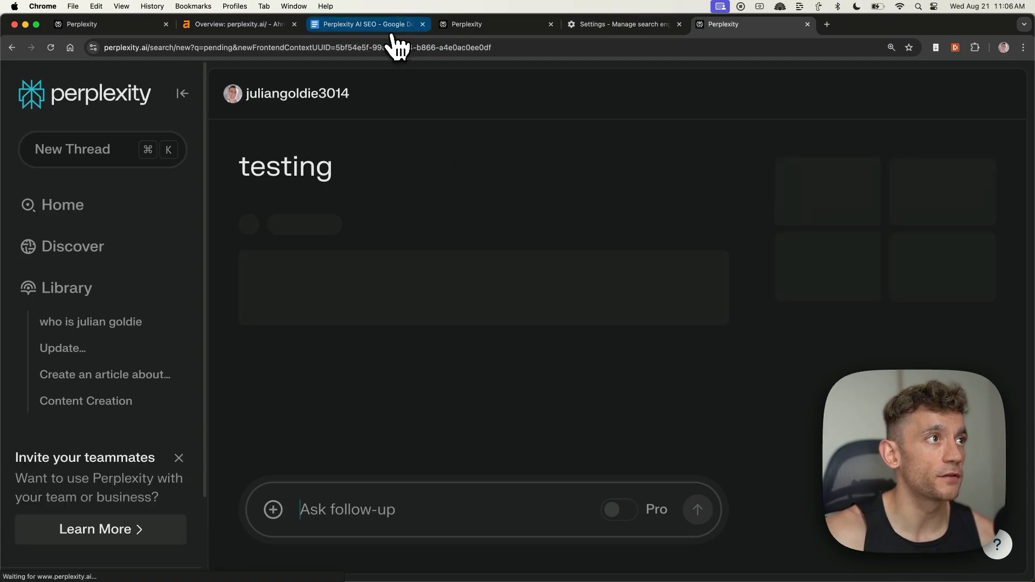
{"action": "left_click", "coordinate": [401, 67]}
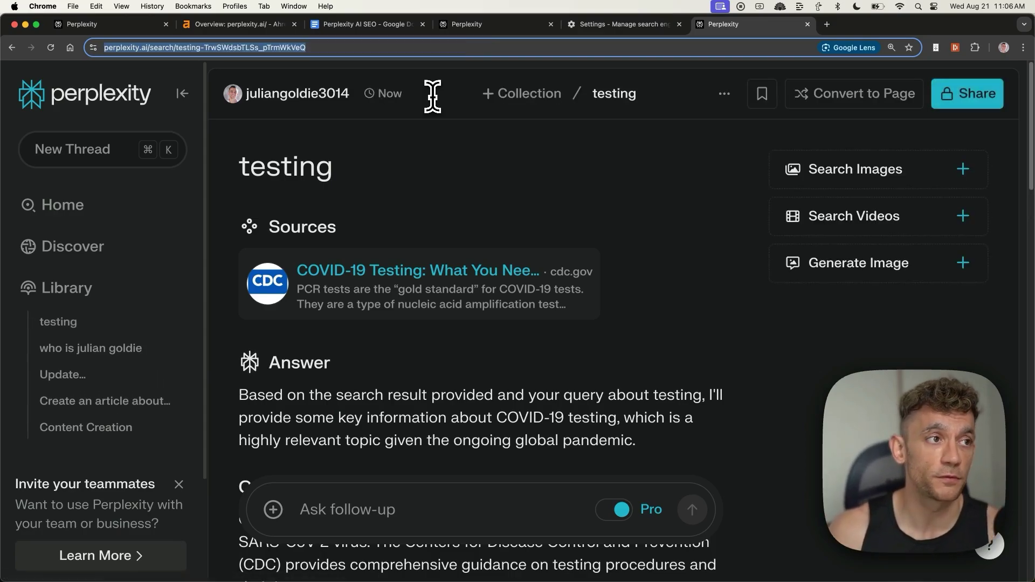
{"action": "key", "text": "super+w"}
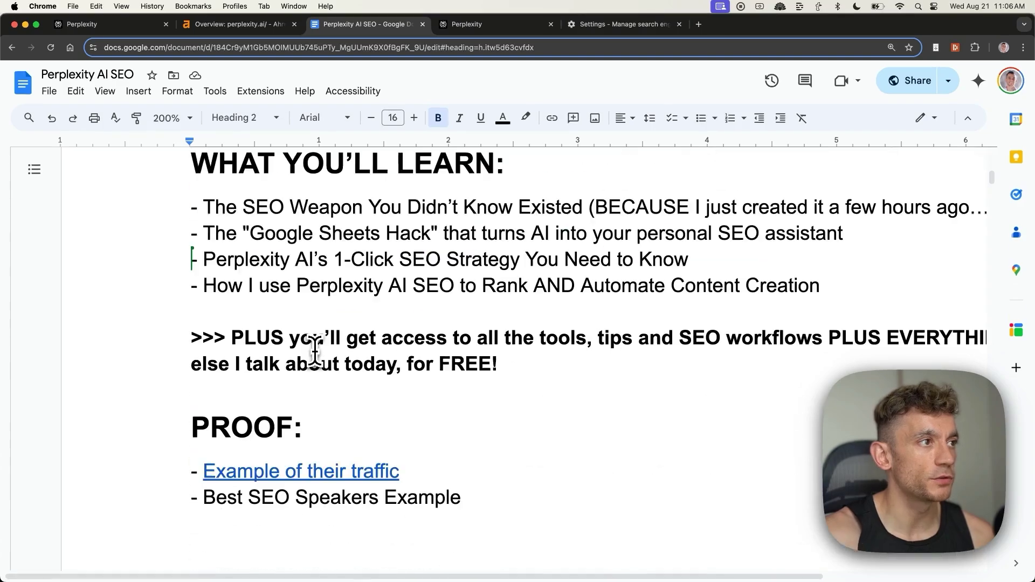
In the Perplexity AI SEO document, highlight each point under WHAT YOU'LL LEARN and the bold line about free tools and workflows
{"action": "left_click_drag", "start_coordinate": [187, 240], "coordinate": [581, 241]}
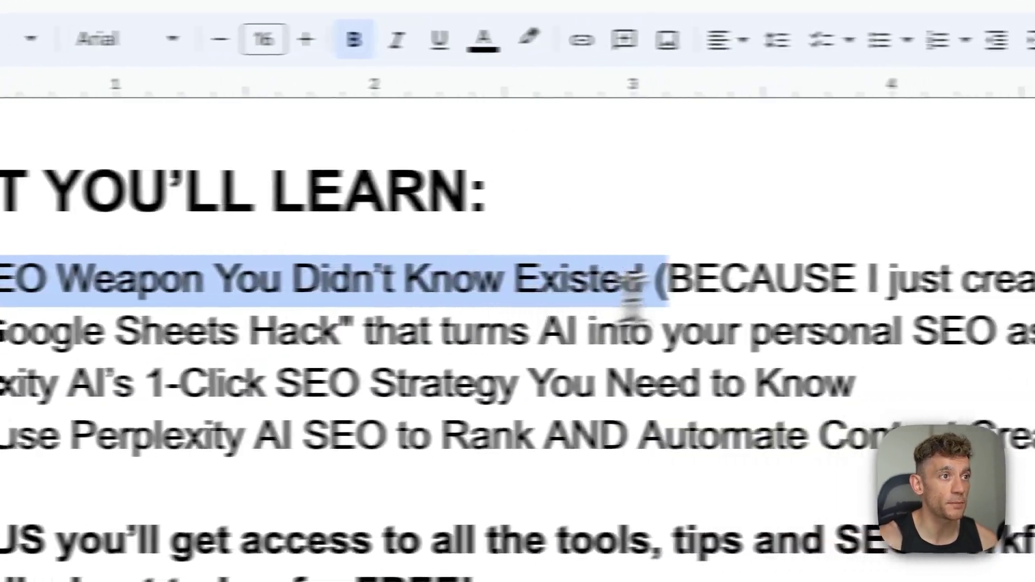
{"action": "left_click_drag", "start_coordinate": [634, 283], "coordinate": [910, 300]}
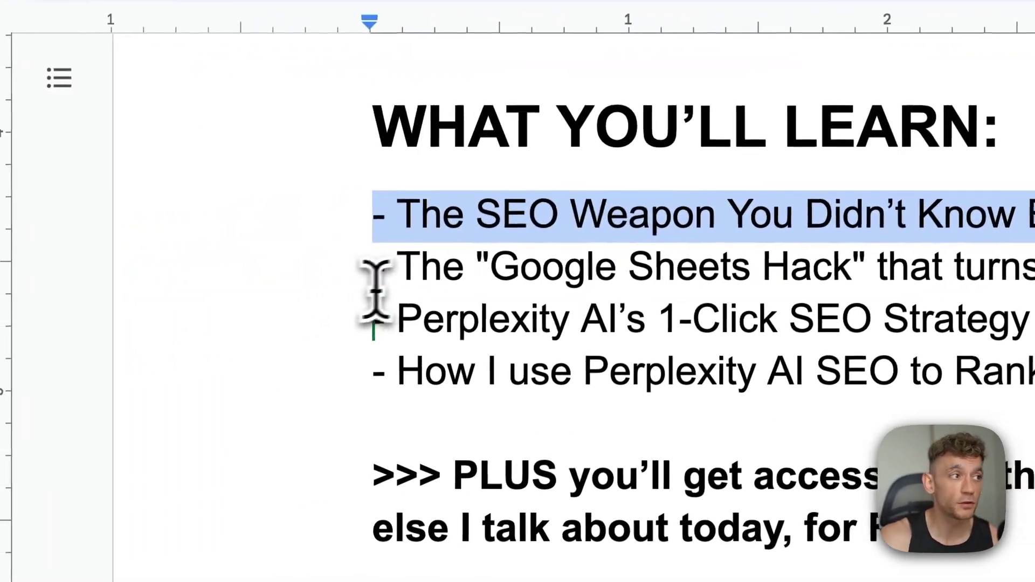
{"action": "left_click_drag", "start_coordinate": [381, 264], "coordinate": [1034, 267]}
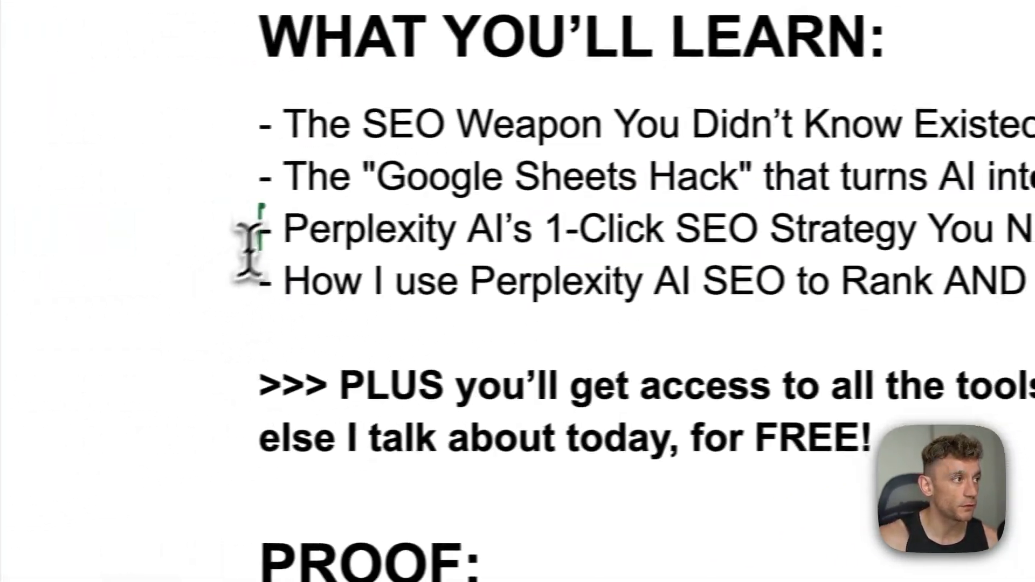
{"action": "left_click_drag", "start_coordinate": [254, 231], "coordinate": [1034, 232]}
{"action": "left_click", "coordinate": [145, 306]}
{"action": "left_click_drag", "start_coordinate": [228, 293], "coordinate": [815, 273]}
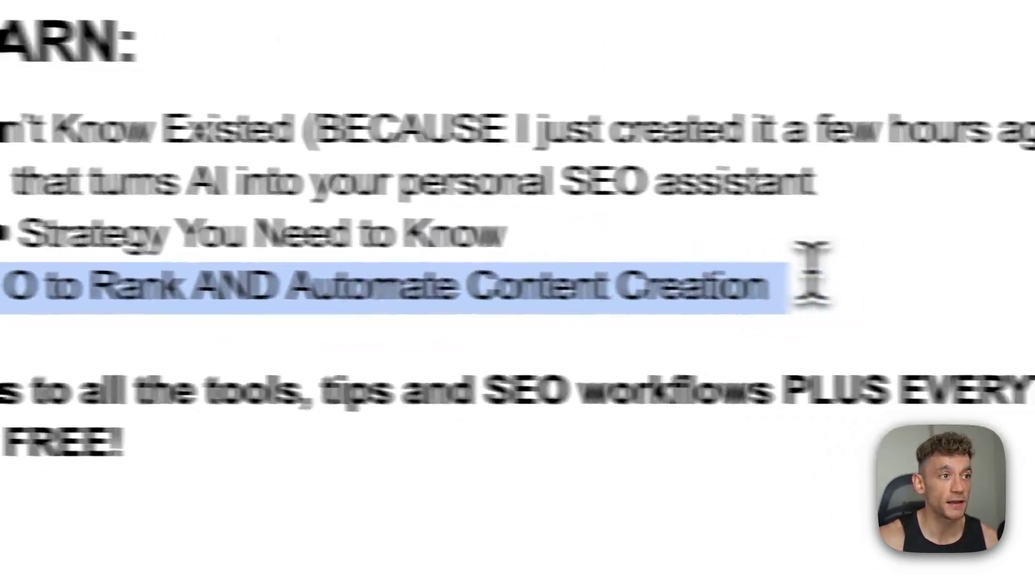
{"action": "left_click", "coordinate": [701, 264]}
{"action": "left_click_drag", "start_coordinate": [88, 312], "coordinate": [825, 341]}
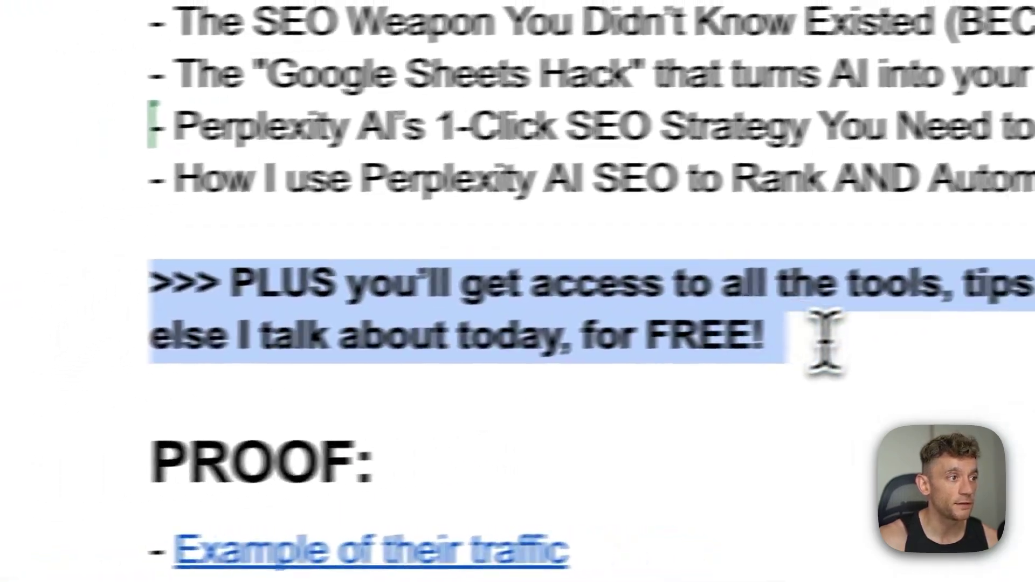
{"action": "left_click", "coordinate": [739, 347]}
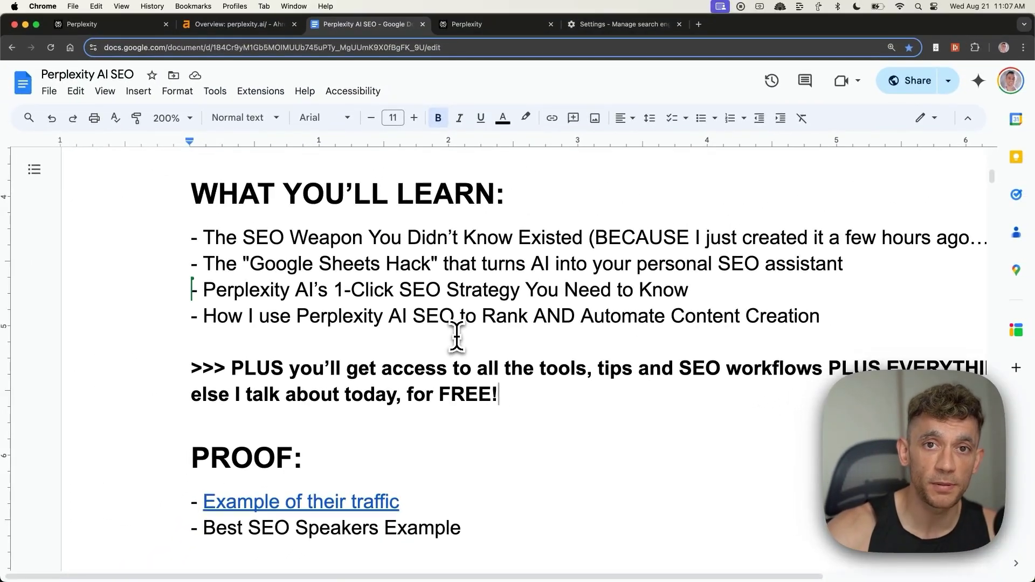
Open the free SEO strategy session page and look over the listed benefits of the link building session
{"action": "scroll", "coordinate": [350, 249], "scroll_direction": "up", "scroll_amount": 2}
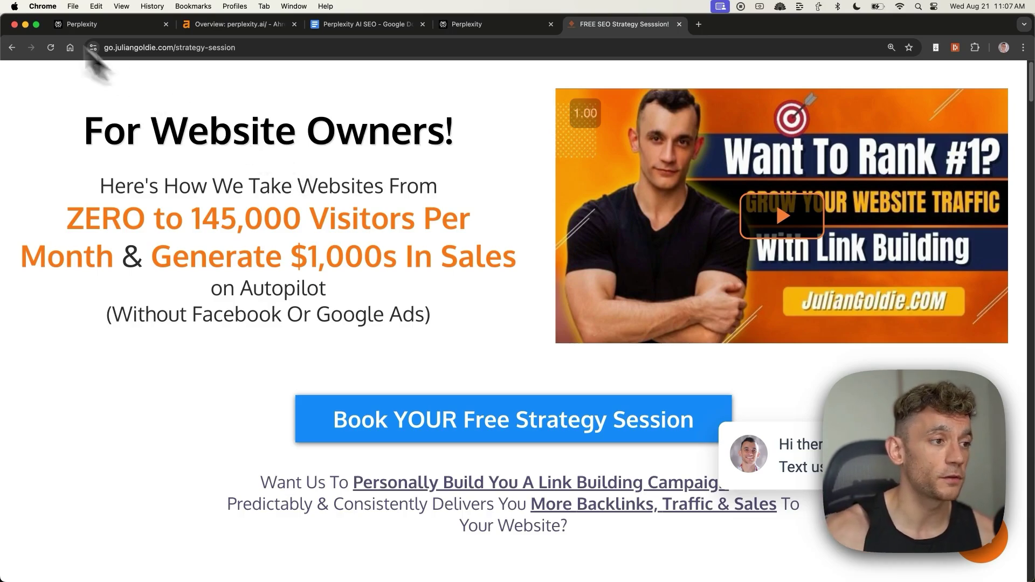
{"action": "scroll", "coordinate": [303, 273], "scroll_direction": "down", "scroll_amount": 10}
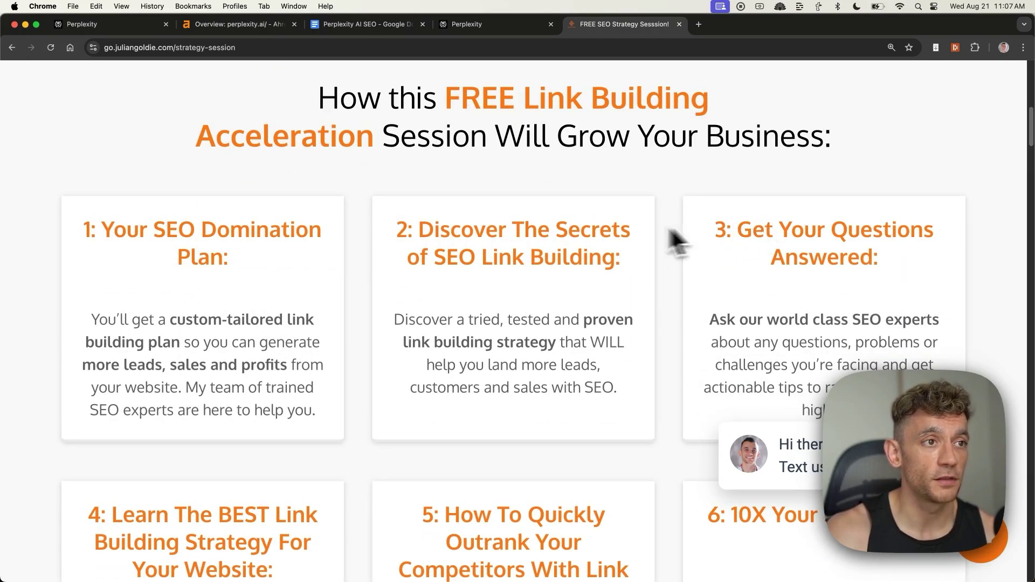
{"action": "scroll", "coordinate": [570, 232], "scroll_direction": "up", "scroll_amount": 10}
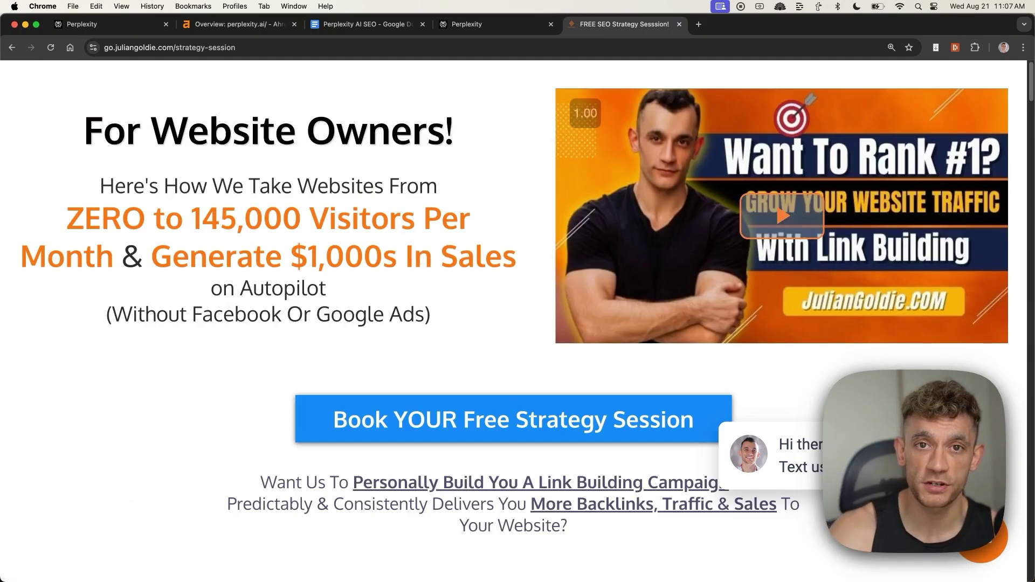